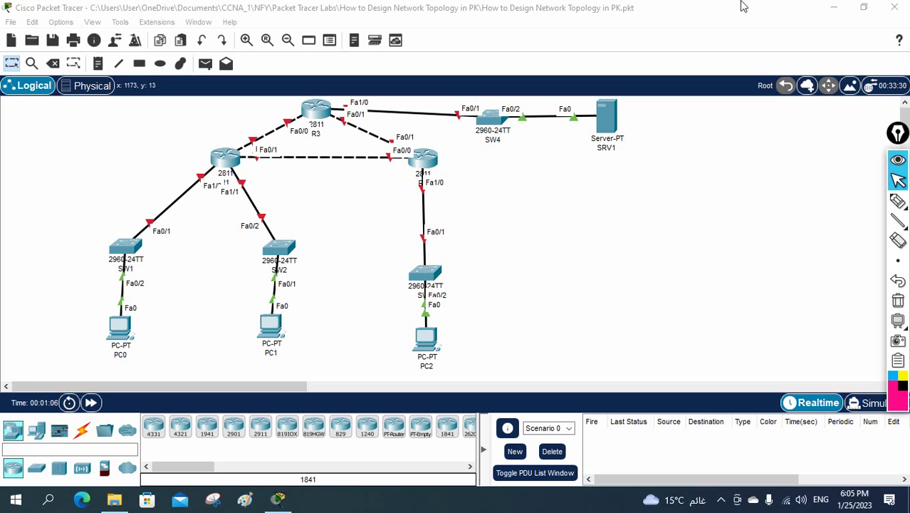
Step: Add the notes 192.168.1.1 beside the router's link to SW1 and 192.168.2.1 beside its link to SW2
click(98, 64)
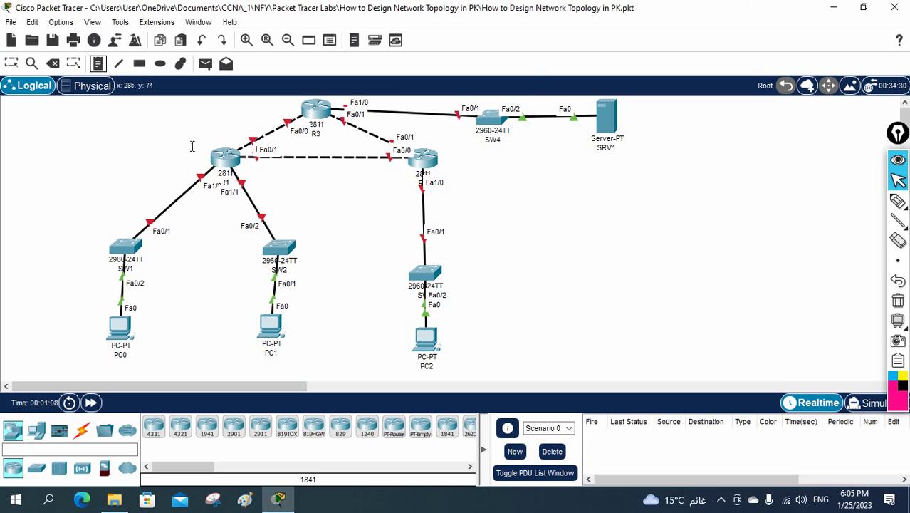
click(138, 179)
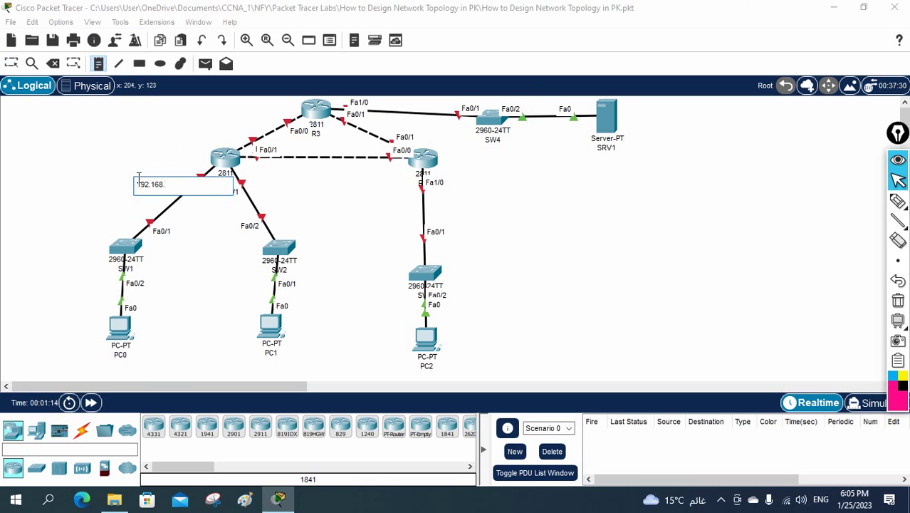
click(135, 135)
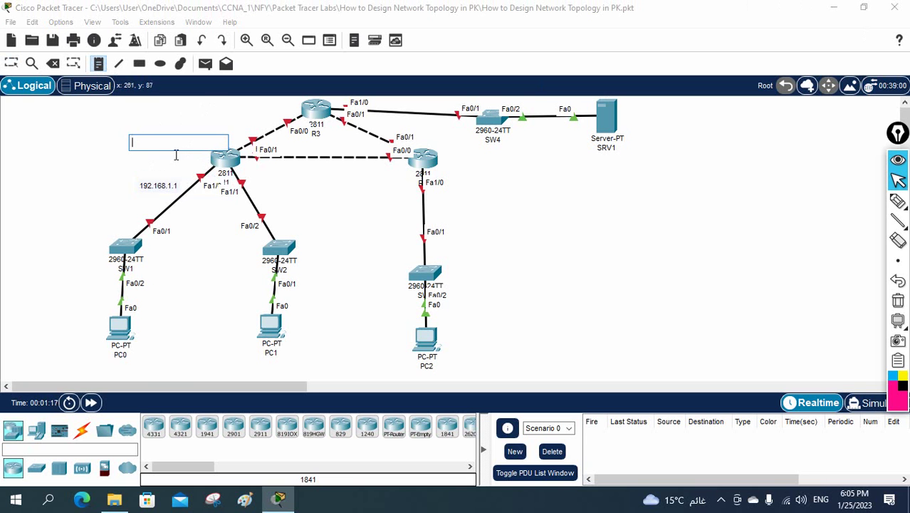
click(252, 186)
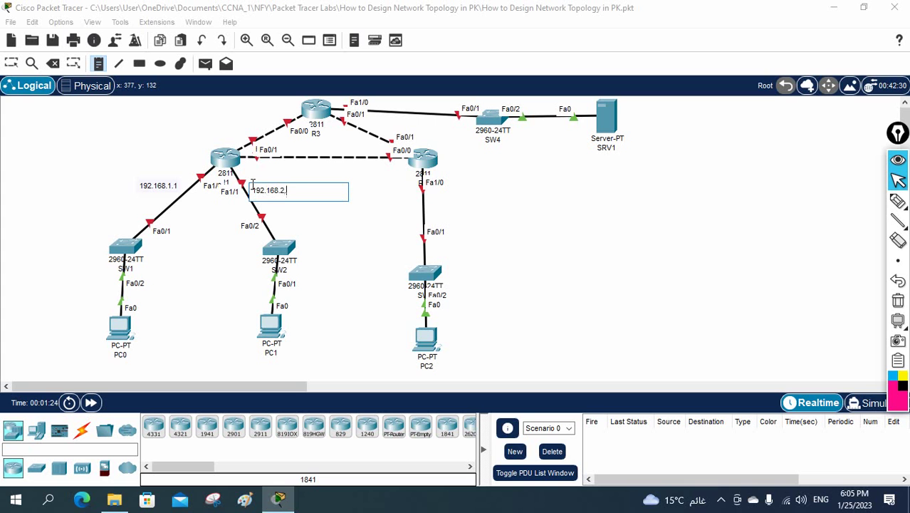
Step: Add the notes 192.168.3.1 beside R2's link to SW3 and 192.168.4.1 on R3's link to SW4
click(441, 194)
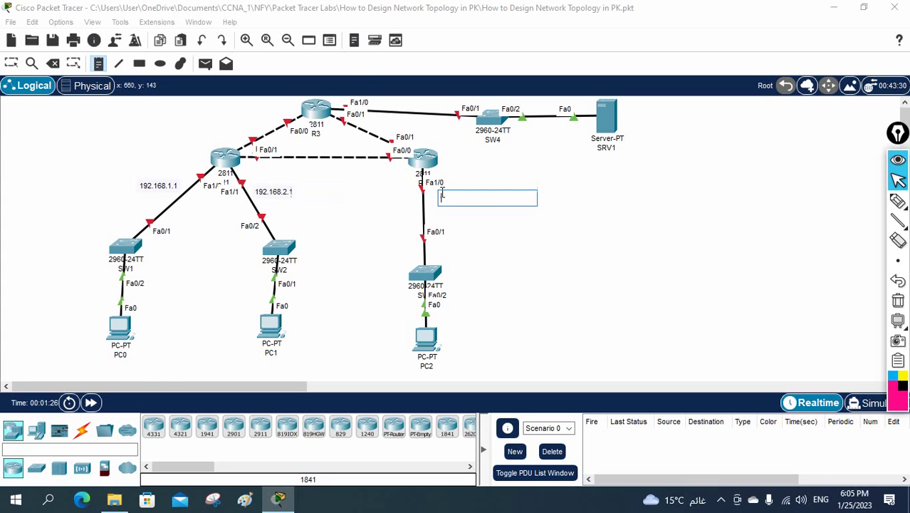
text(192.1)
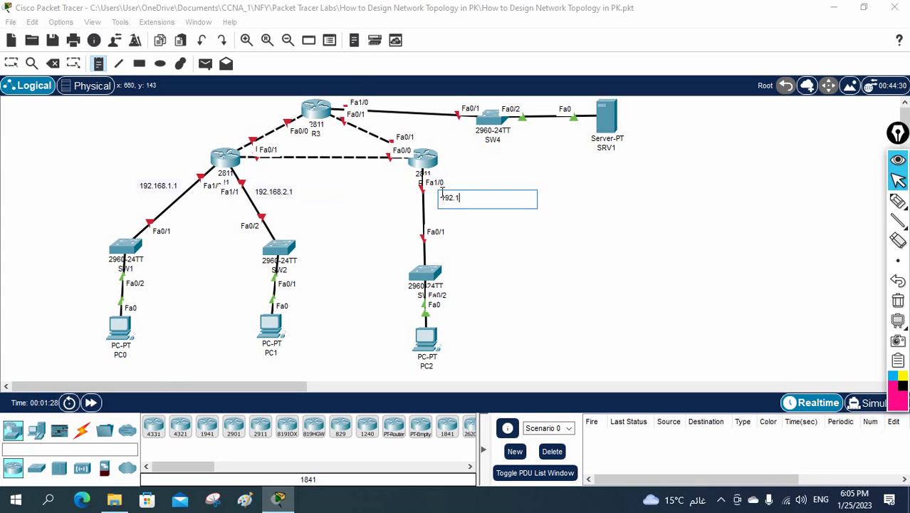
text(68.3.1)
click(392, 104)
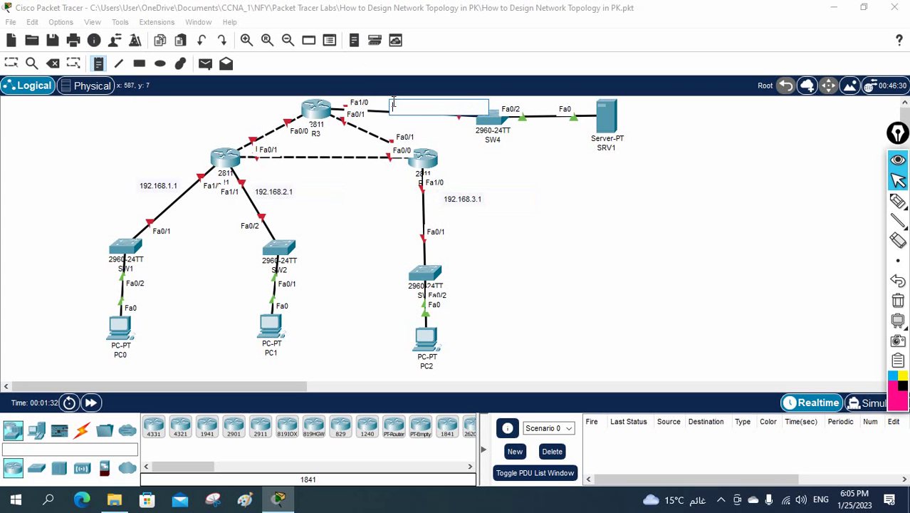
text(19)
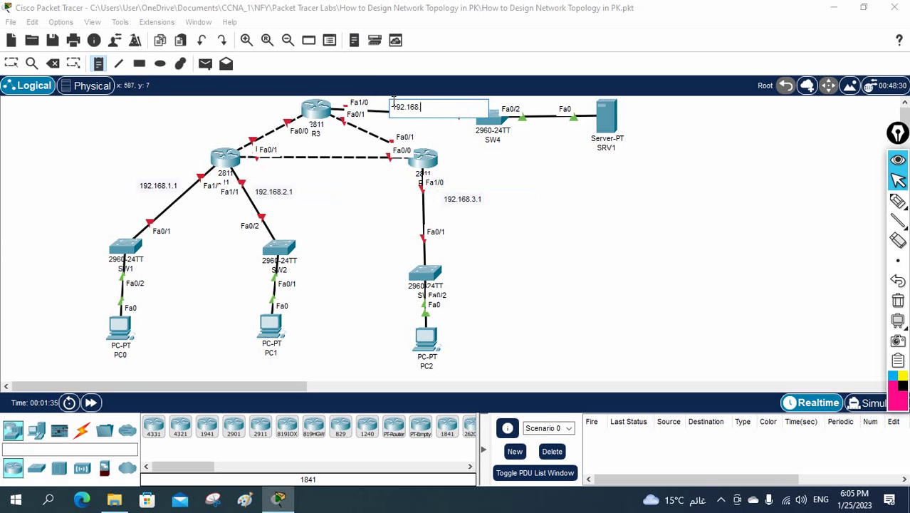
text(2.168.4.1)
click(628, 250)
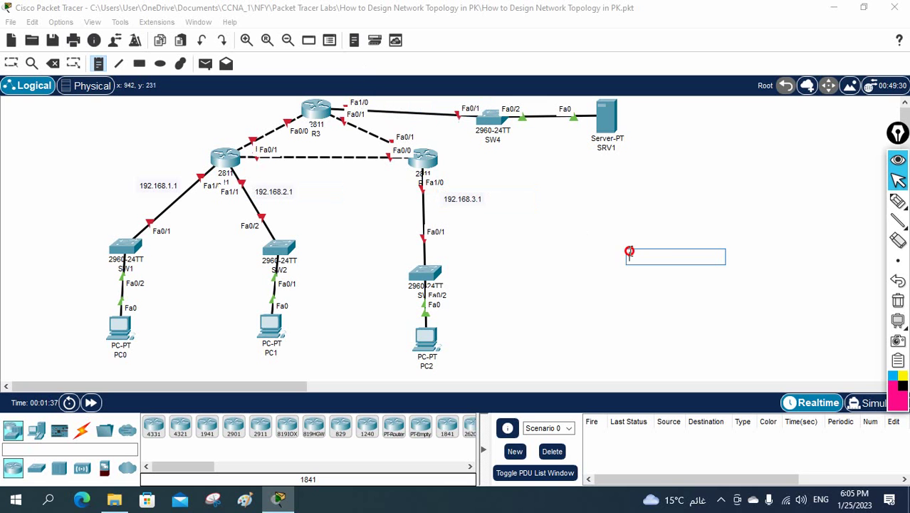
Step: Move the four address notes next to their router interfaces and shift switch SW3 sideways, away from R2's label
click(11, 63)
mouse_move(418, 109)
mouse_down()
mouse_move(410, 120)
mouse_move(404, 103)
mouse_up()
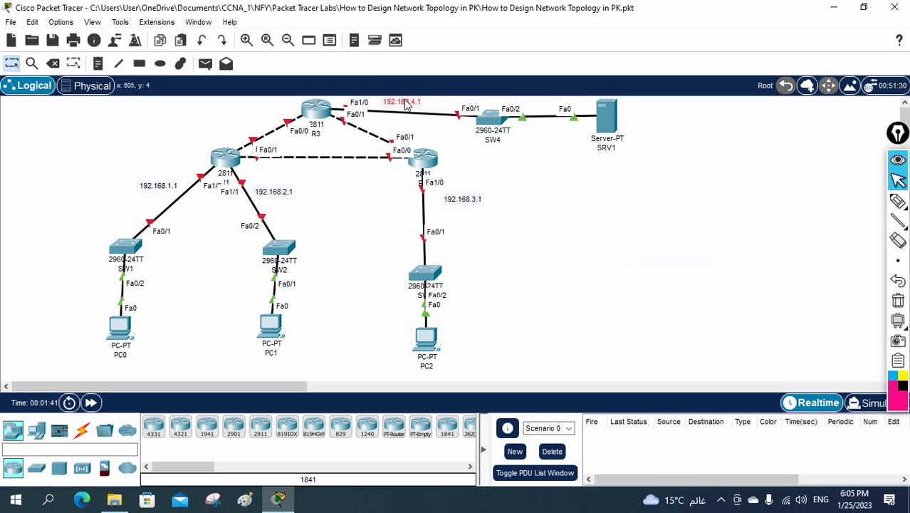
mouse_move(463, 199)
mouse_down()
mouse_move(441, 184)
mouse_move(470, 197)
mouse_up()
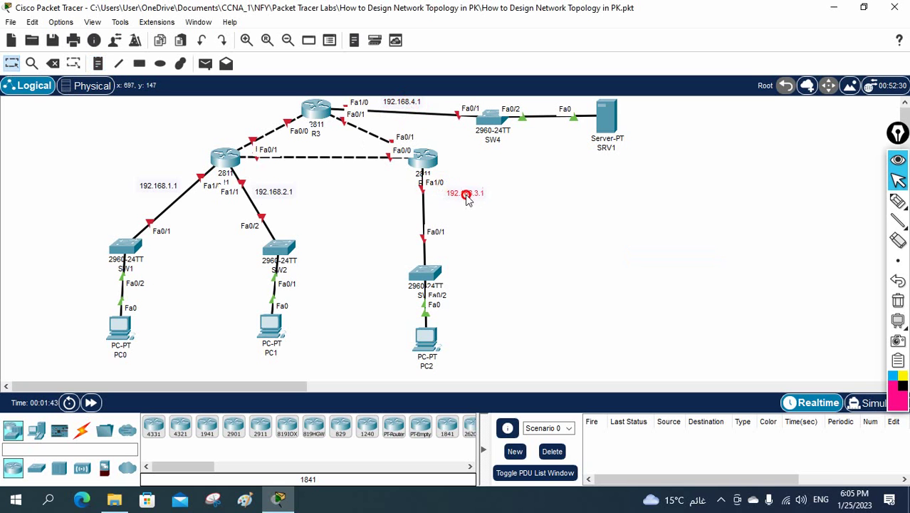
mouse_move(278, 196)
mouse_down()
mouse_move(272, 185)
mouse_move(293, 186)
mouse_up()
drag(158, 187, 172, 178)
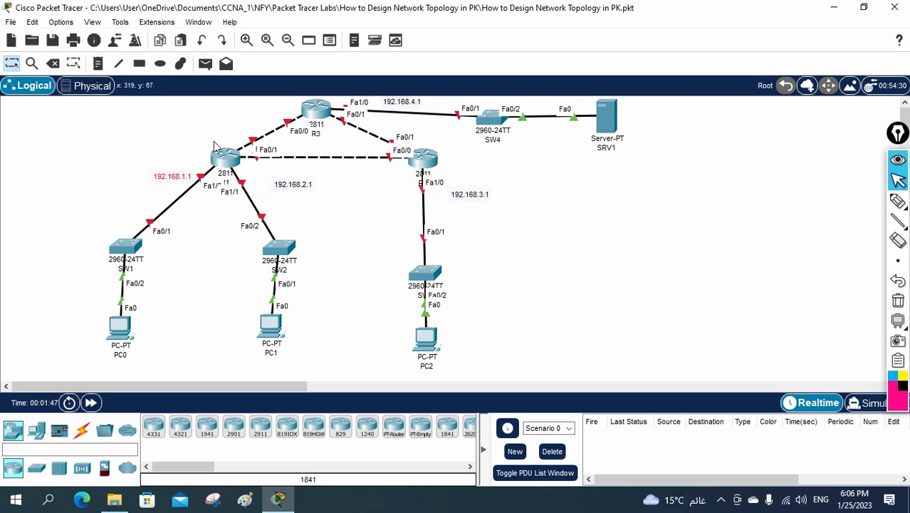
drag(300, 190, 273, 188)
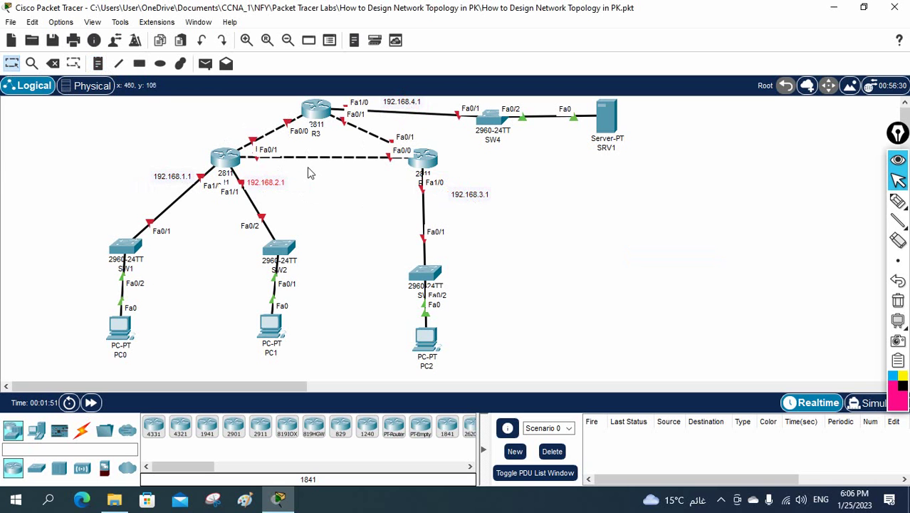
click(424, 274)
drag(424, 273, 453, 273)
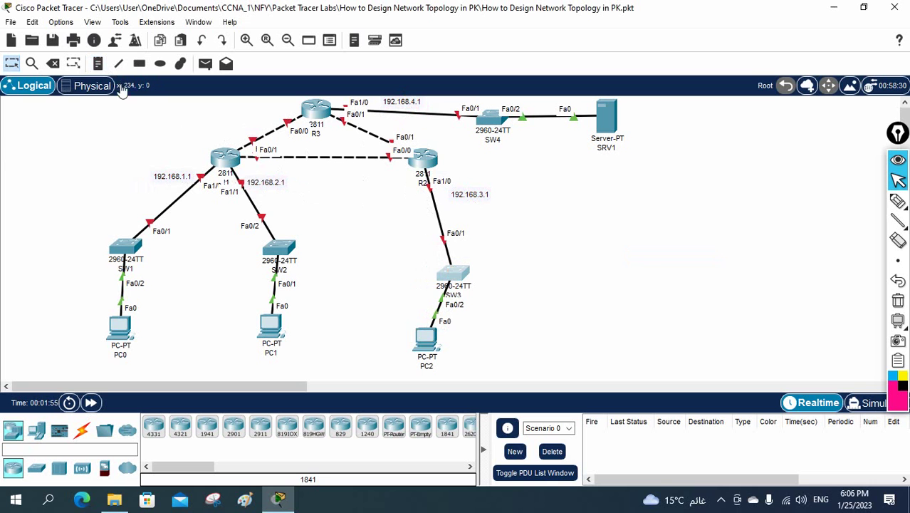
Step: Add the note 192.168.12.0 just below the dashed link between R1 and R2
click(98, 64)
click(304, 164)
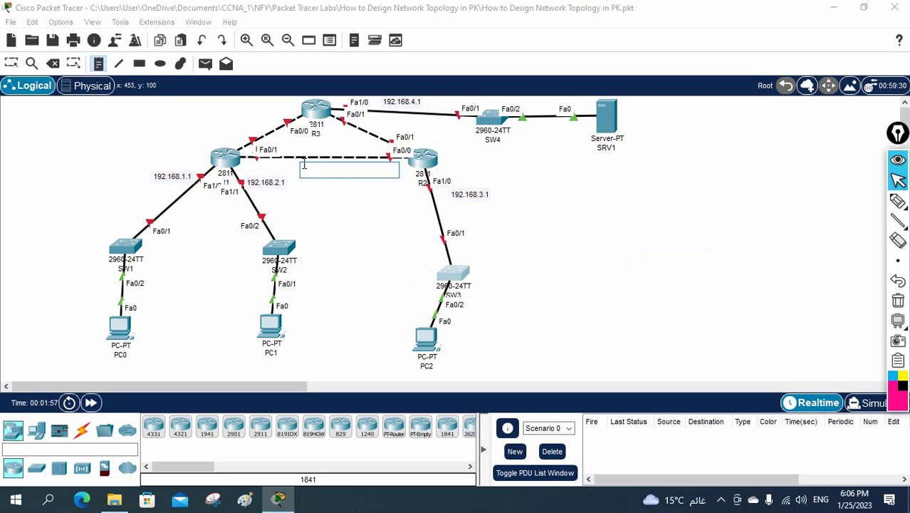
text(192.16)
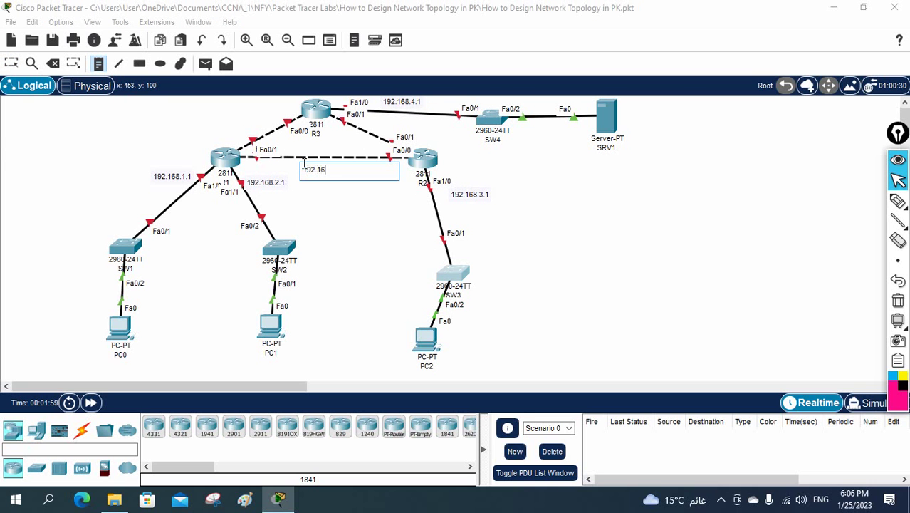
text(8.12.0)
click(565, 214)
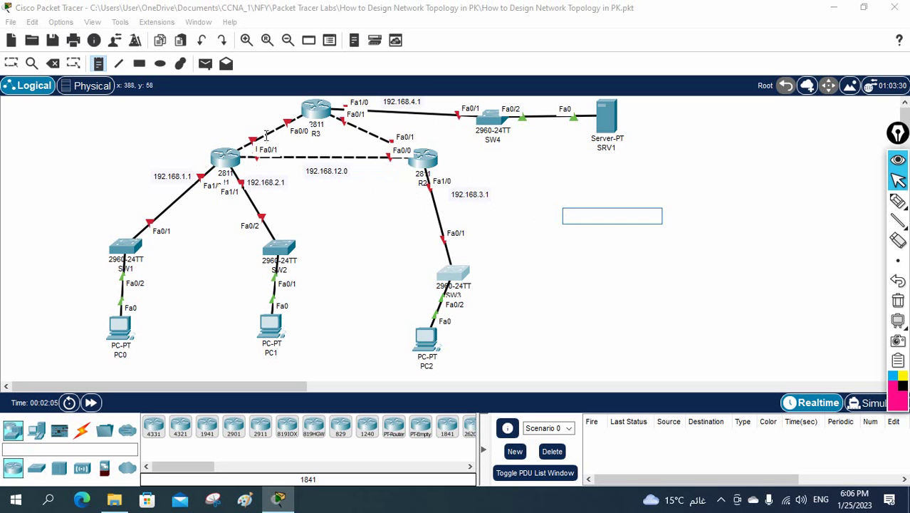
Step: Add the note 192.168.23.0 above the dashed link between R1 and R3 and nudge it clear of the line
click(231, 118)
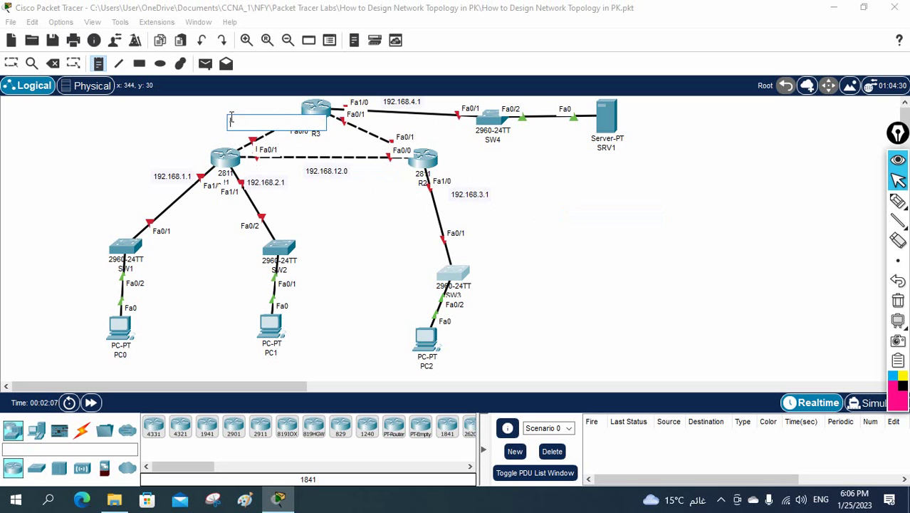
text(168.)
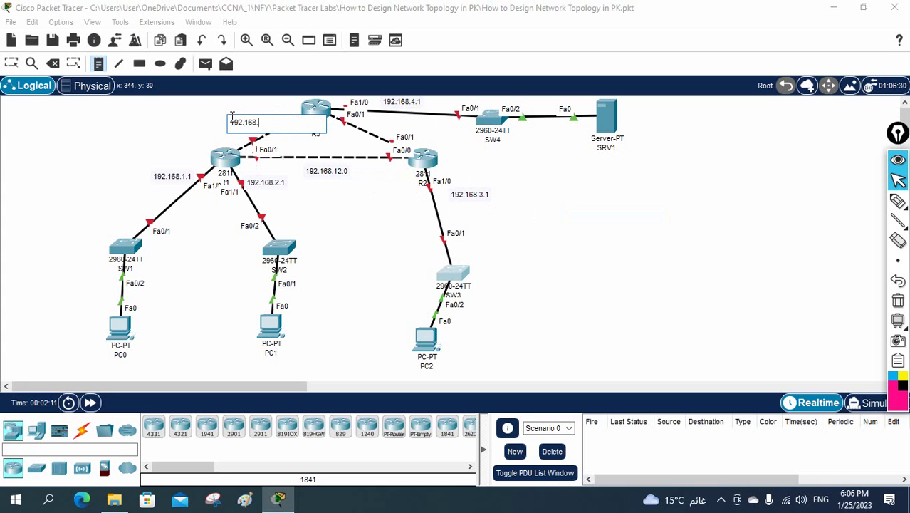
text(23.0)
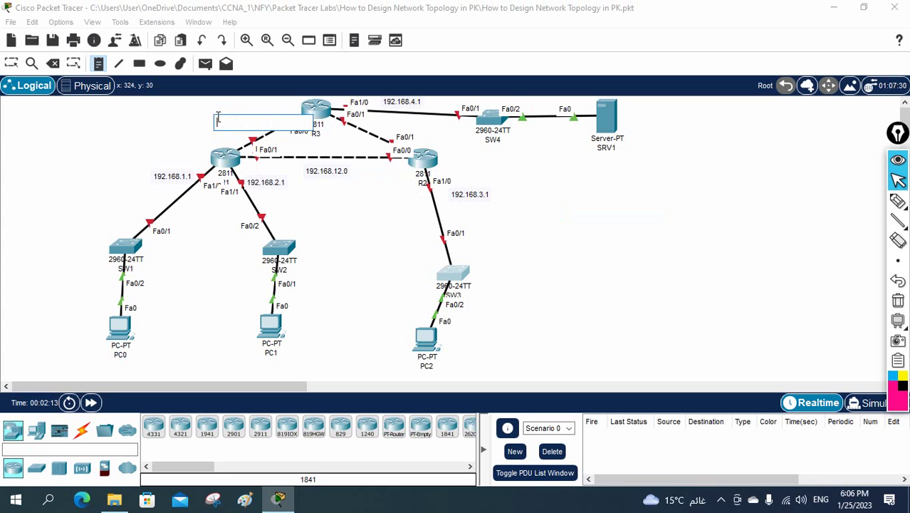
click(6, 67)
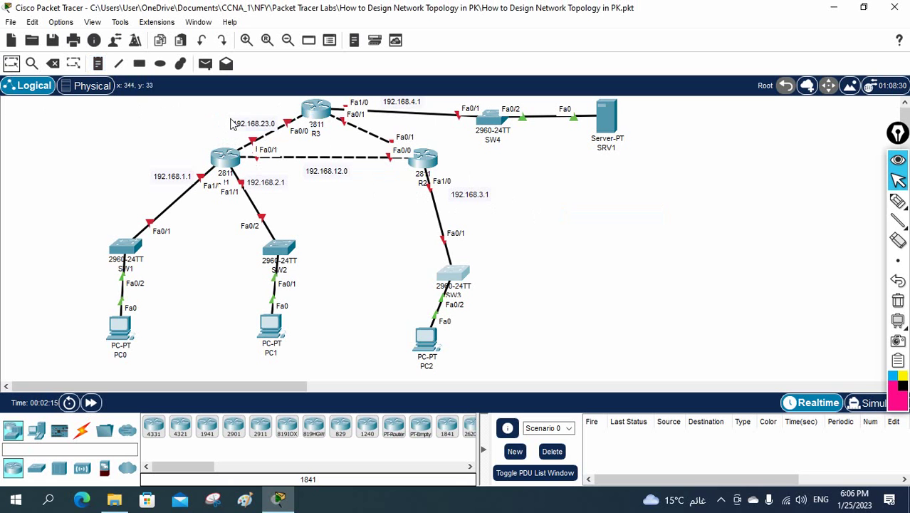
drag(234, 127, 231, 120)
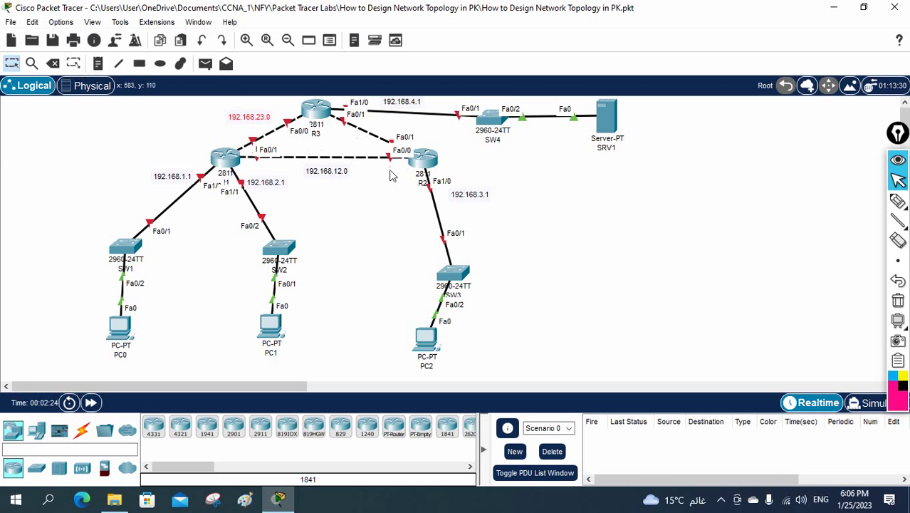
Step: Change the network note on the R1–R3 link to 192.168.13.0
click(97, 63)
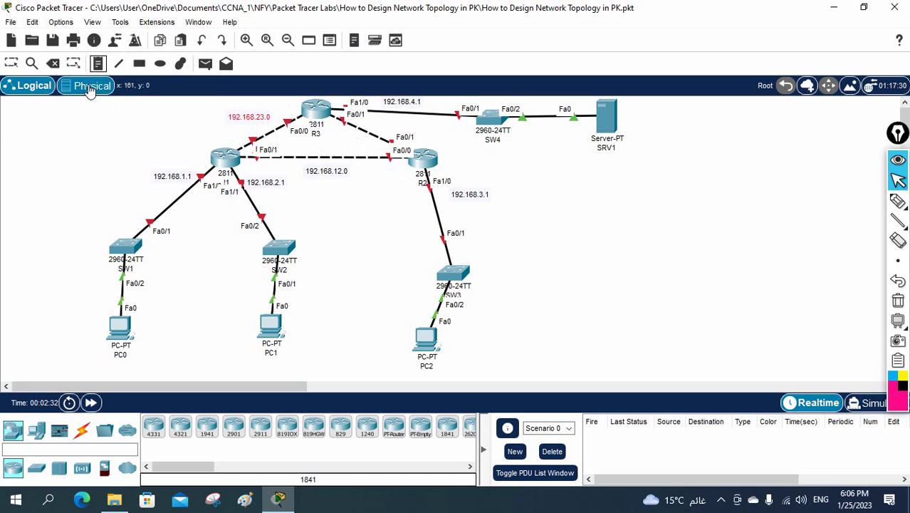
click(11, 64)
double_click(258, 119)
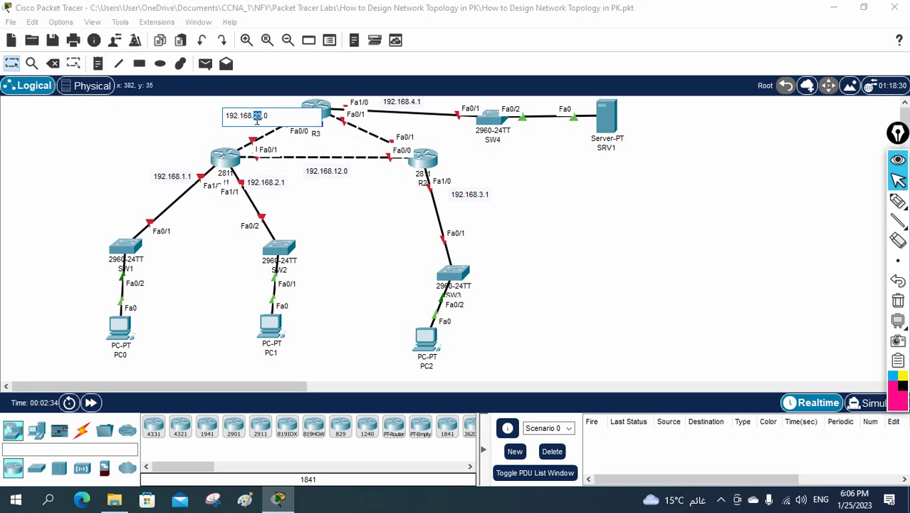
text(1)
click(369, 222)
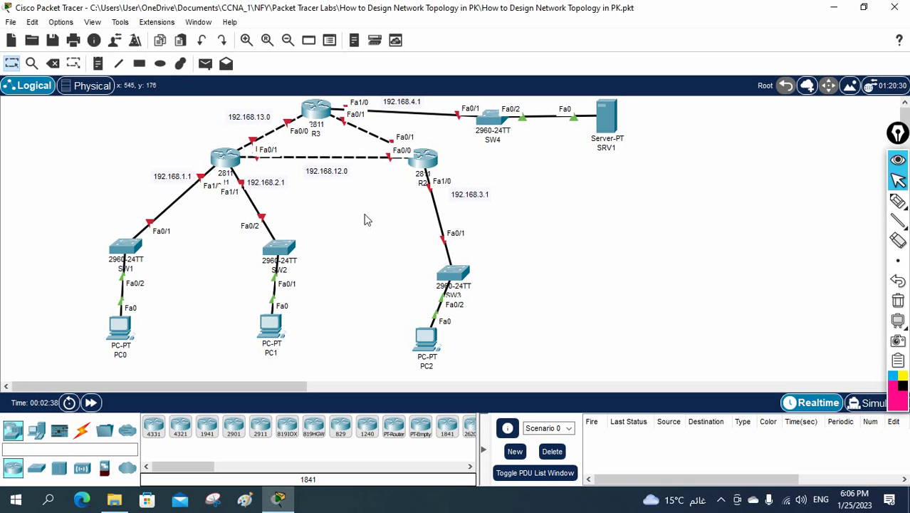
Step: Add the note 192.168.23.0 on the R2–R3 link and move it clear of the Fa0/1 port label
click(99, 64)
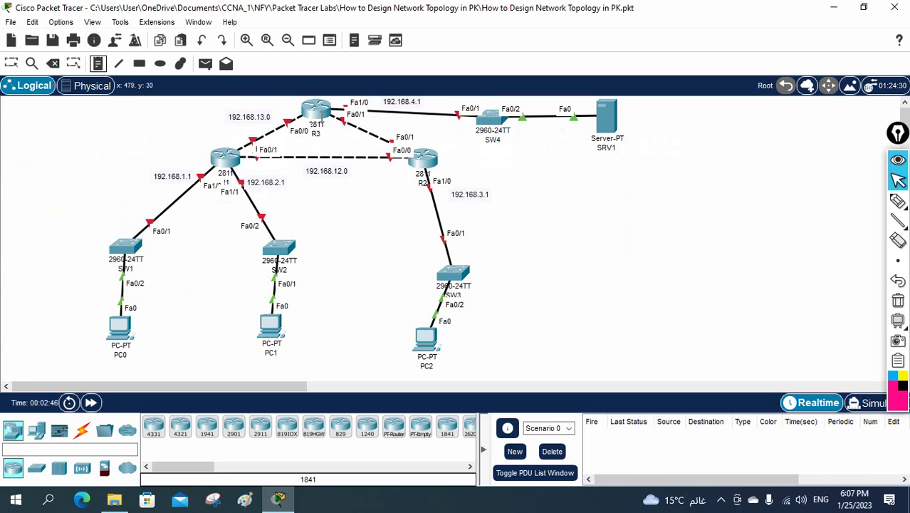
click(368, 124)
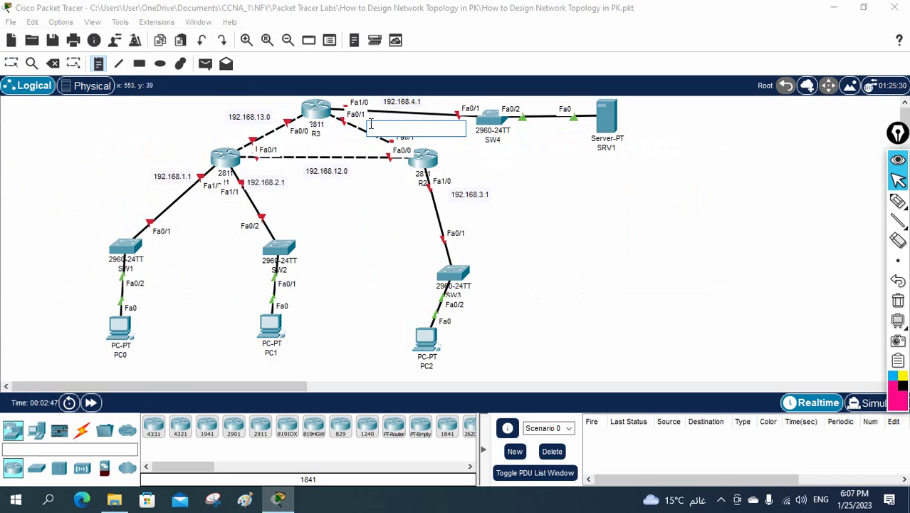
text(192.168.23.0)
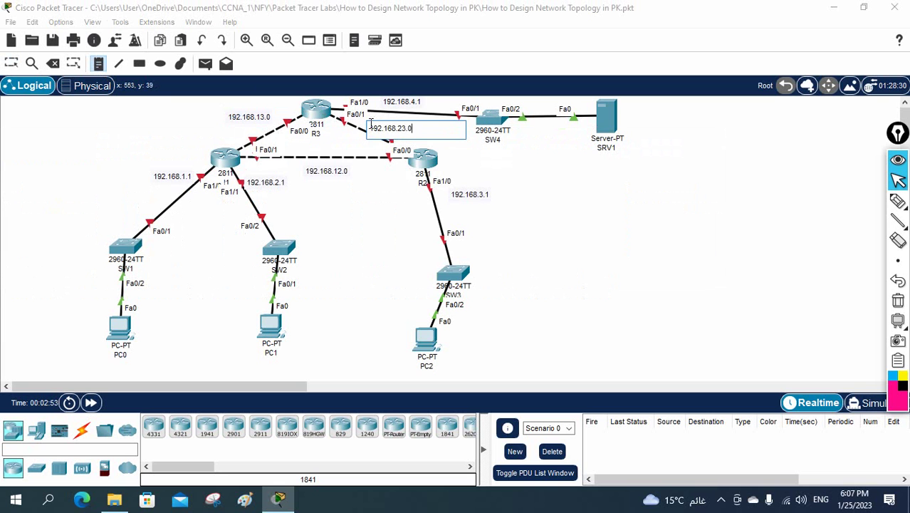
click(595, 213)
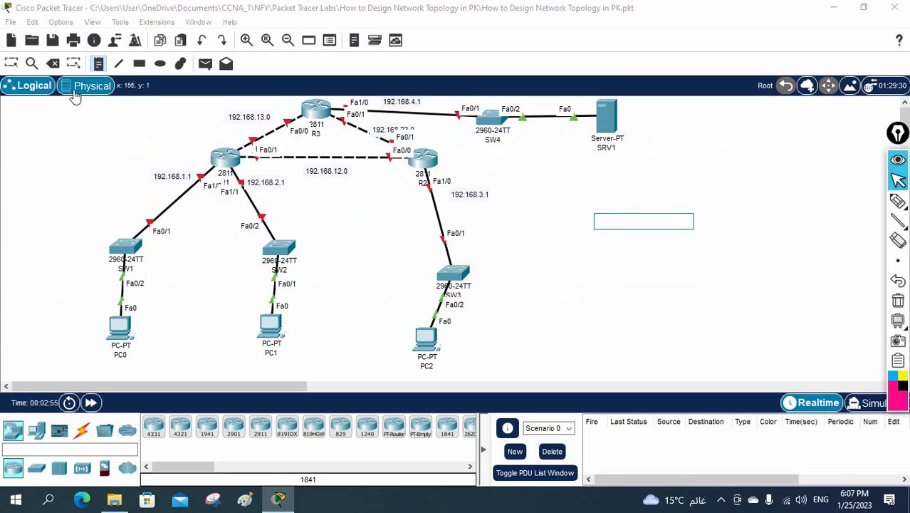
key(Escape)
drag(385, 131, 351, 131)
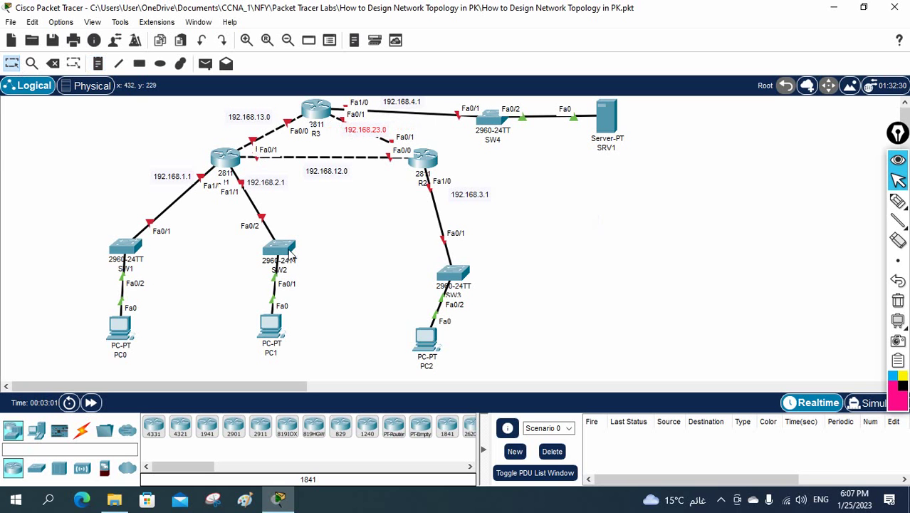
Step: Spread out the topology by moving SW2 and PC1 towards the R2 branch and R1 slightly away from R2
drag(278, 248, 302, 258)
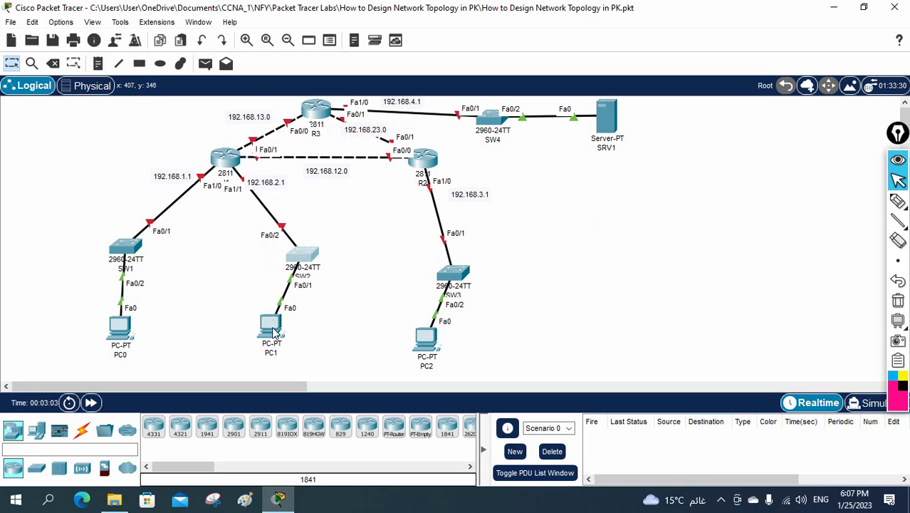
drag(267, 327, 317, 335)
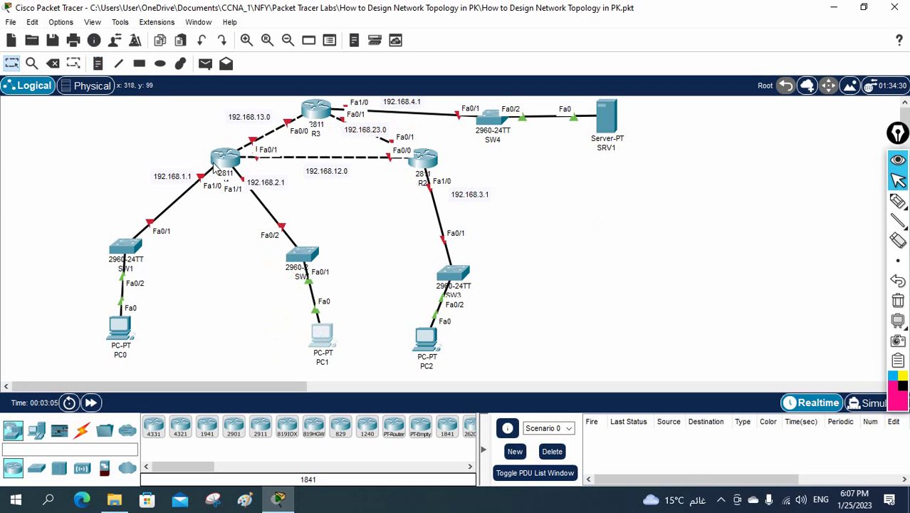
drag(220, 165, 210, 165)
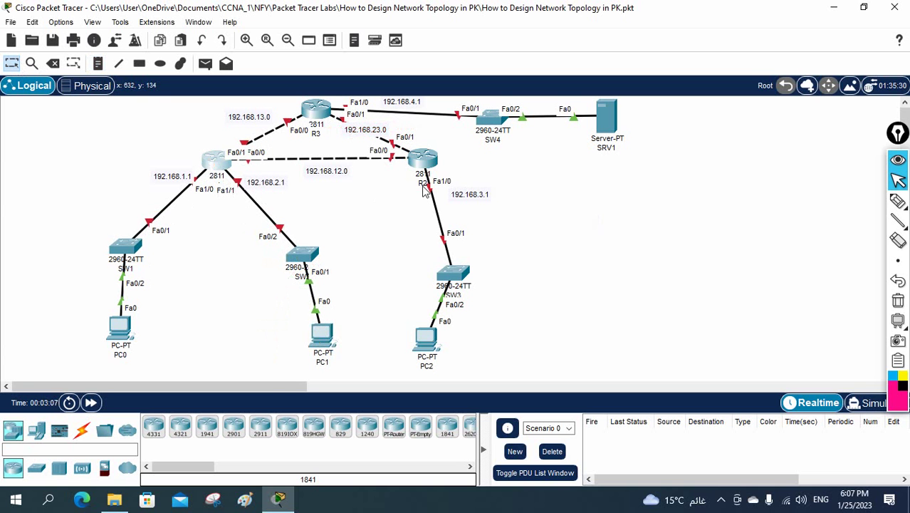
Step: Rename the server connected to SW4 as SRV1-192.168.4.2
drag(272, 387, 299, 383)
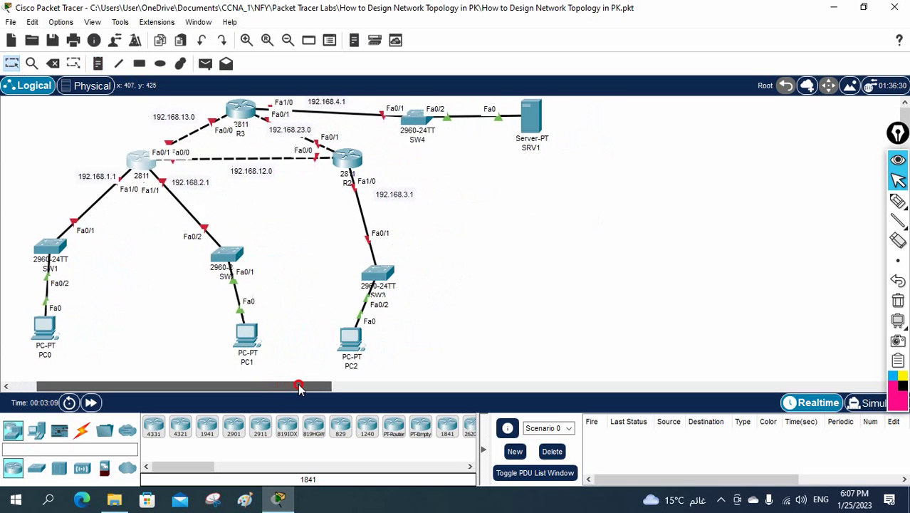
click(536, 149)
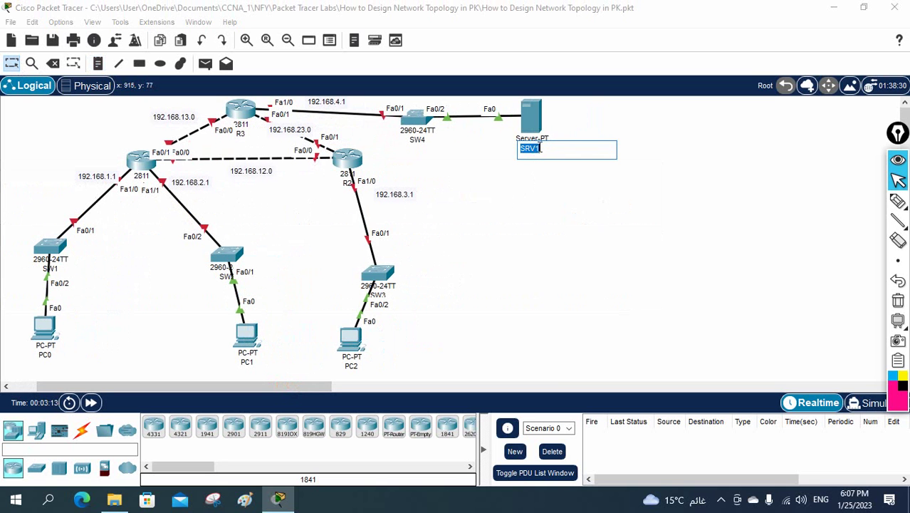
click(543, 148)
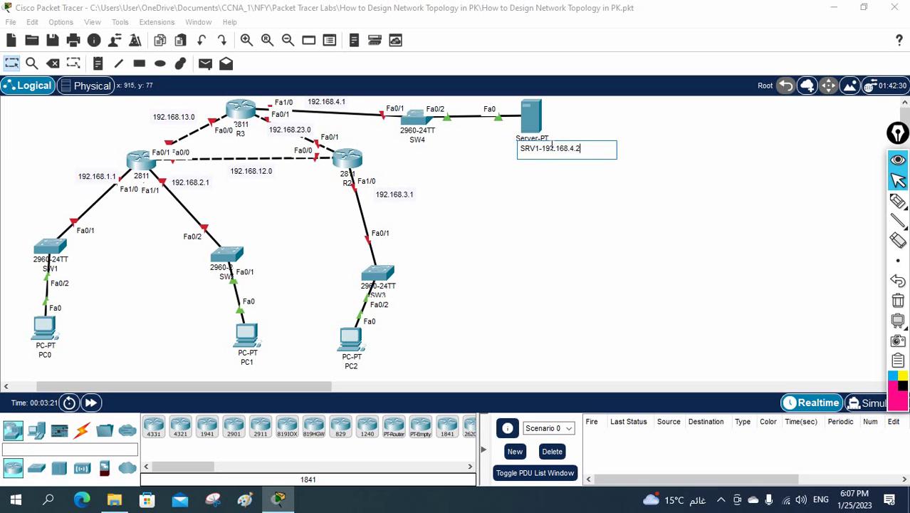
click(561, 217)
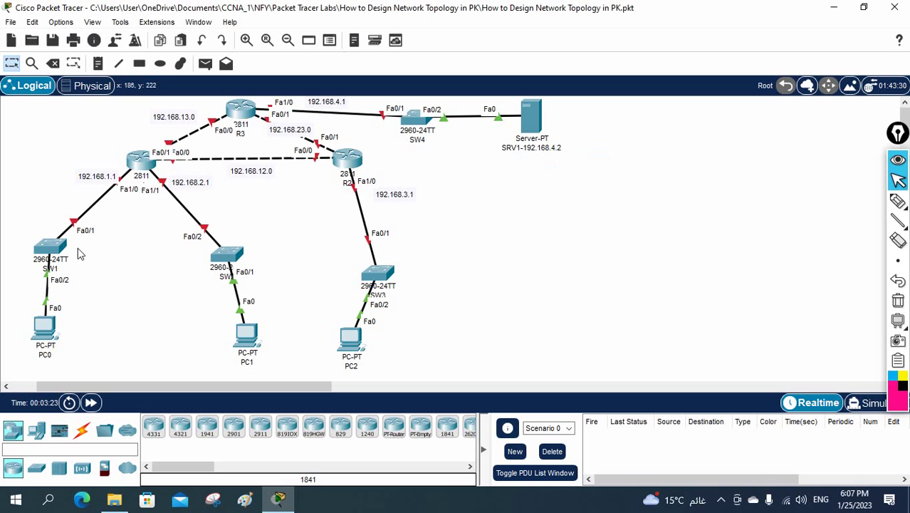
Step: Rename PC0 as 192.168.1.2, PC1 as 192.168.2.2 and PC2 as 192.168.3.2
click(45, 355)
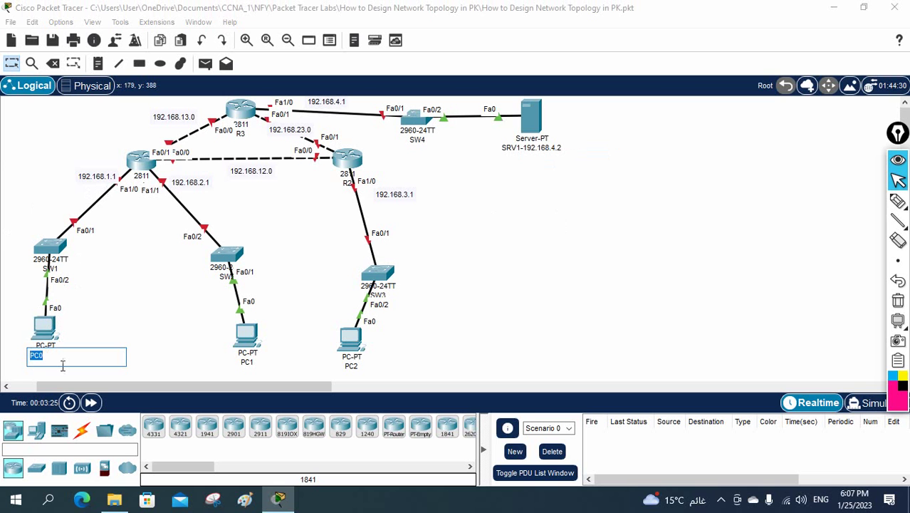
text(192.168.1.2)
click(248, 362)
text(192.168.1.2)
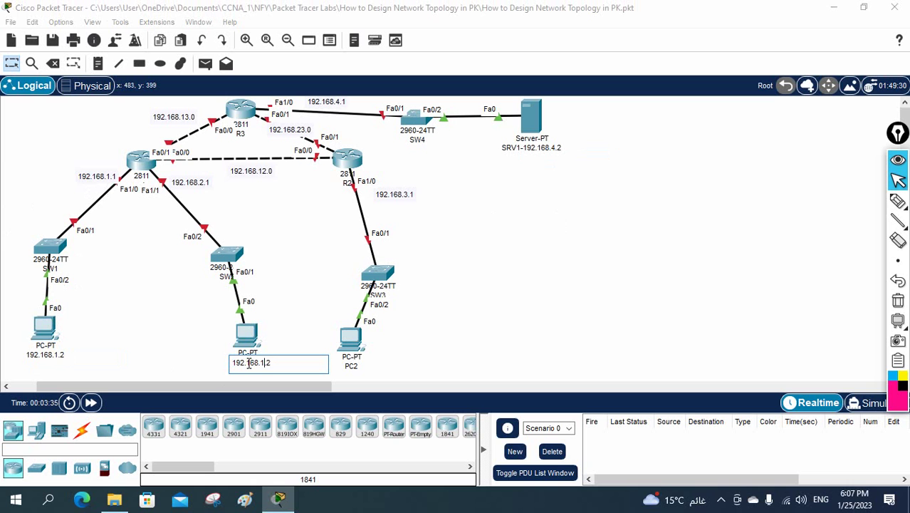
text(2.)
click(354, 366)
text(192.168.1.2)
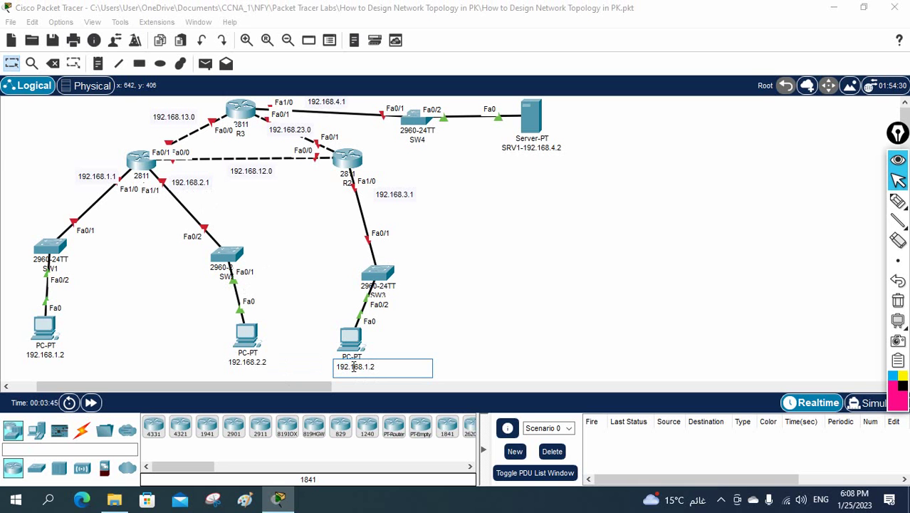
click(513, 319)
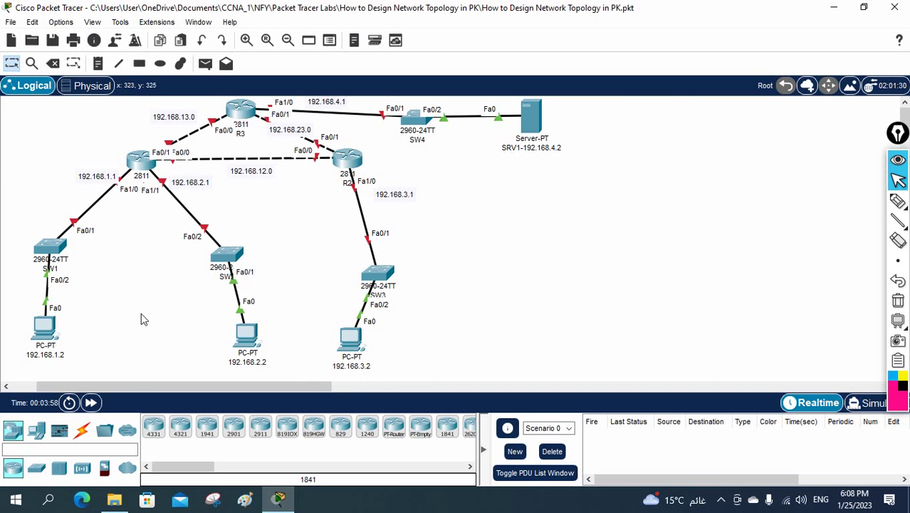
Step: Open R1's command-line interface, widen its window and place it so R1 and its links stay visible
drag(141, 384, 154, 386)
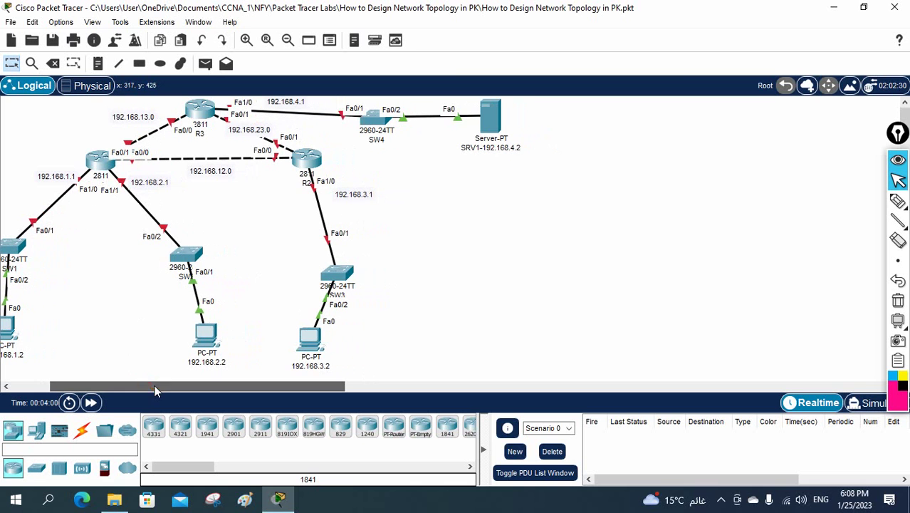
click(101, 164)
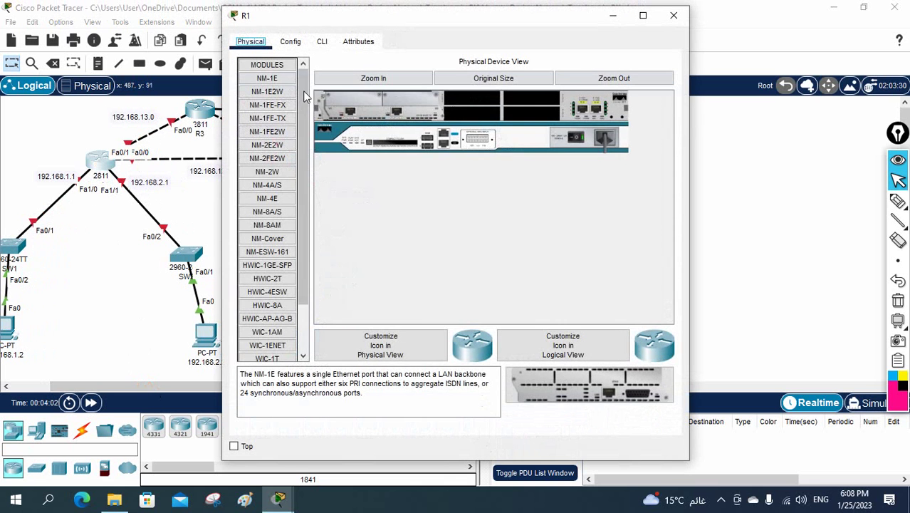
click(324, 41)
drag(499, 18, 662, 33)
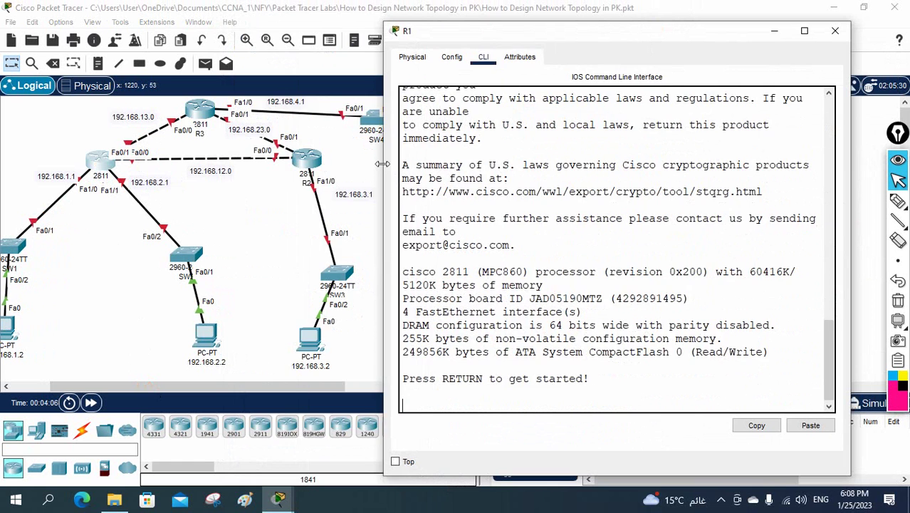
drag(385, 175, 251, 161)
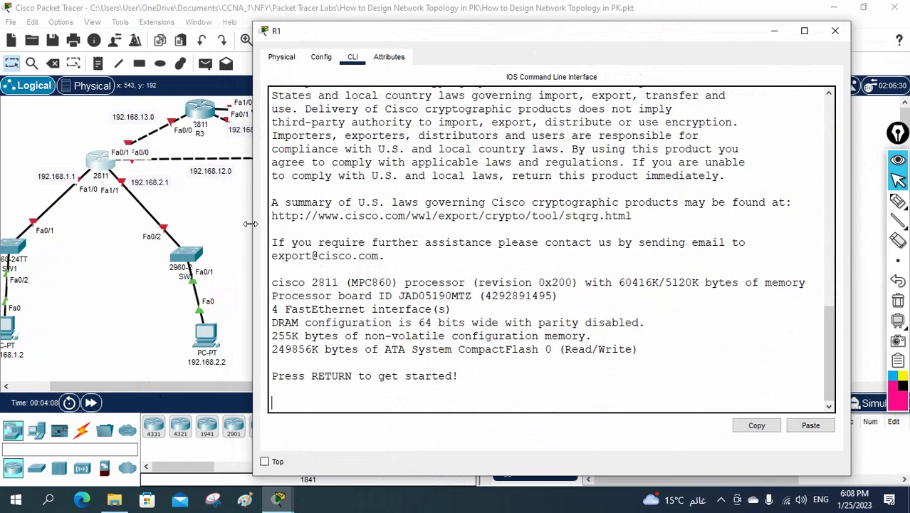
drag(253, 227, 163, 208)
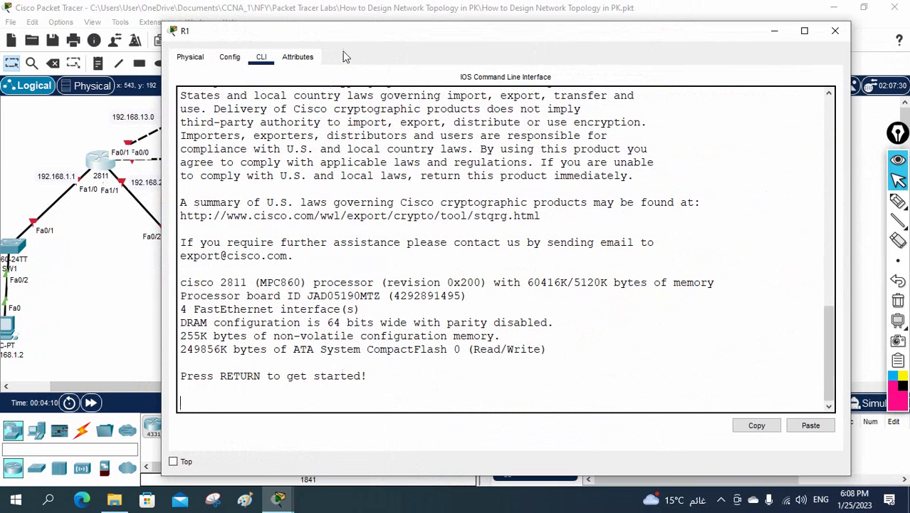
drag(348, 37, 432, 32)
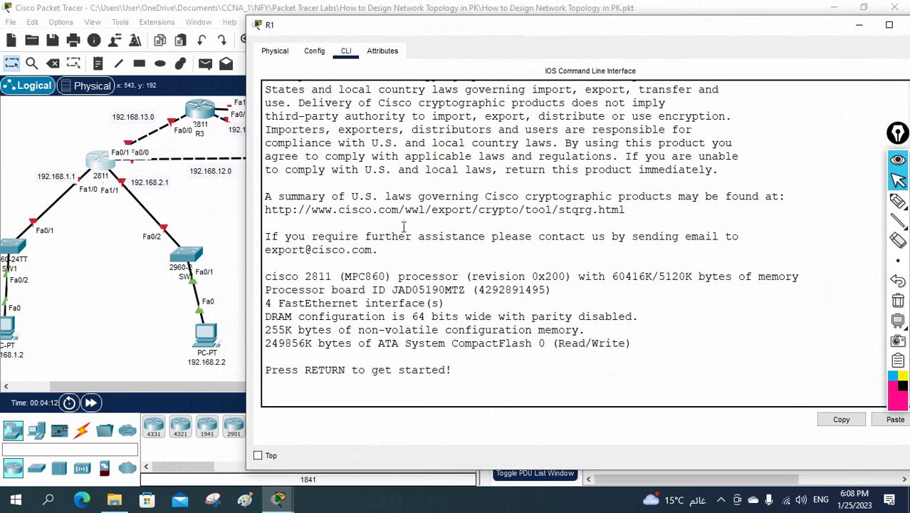
Step: Start the console session on R1 and enter global configuration mode with en and config t
key(Return)
key(Return)
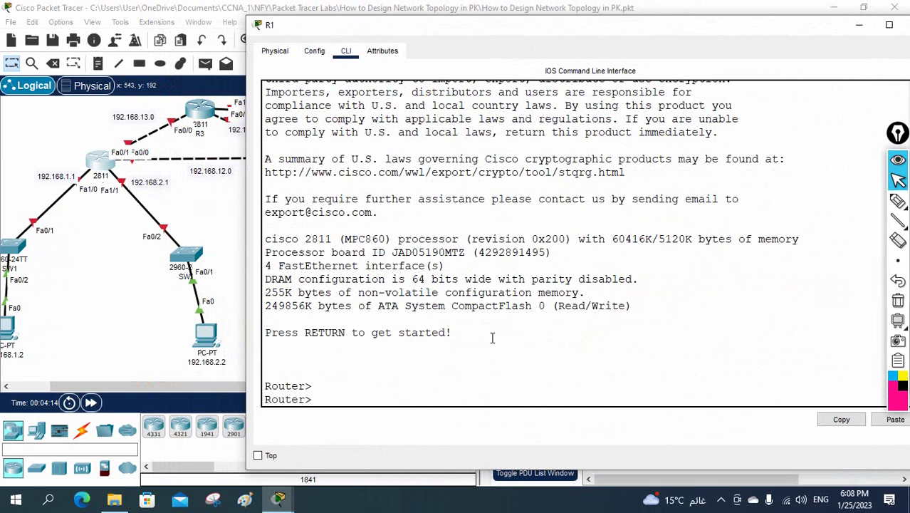
text(en)
key(Return)
text(co)
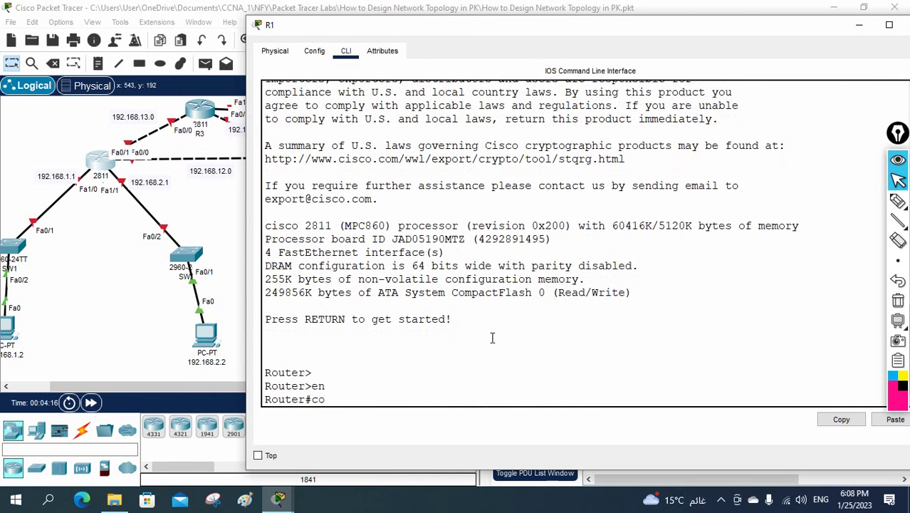
text(nfig t)
key(Return)
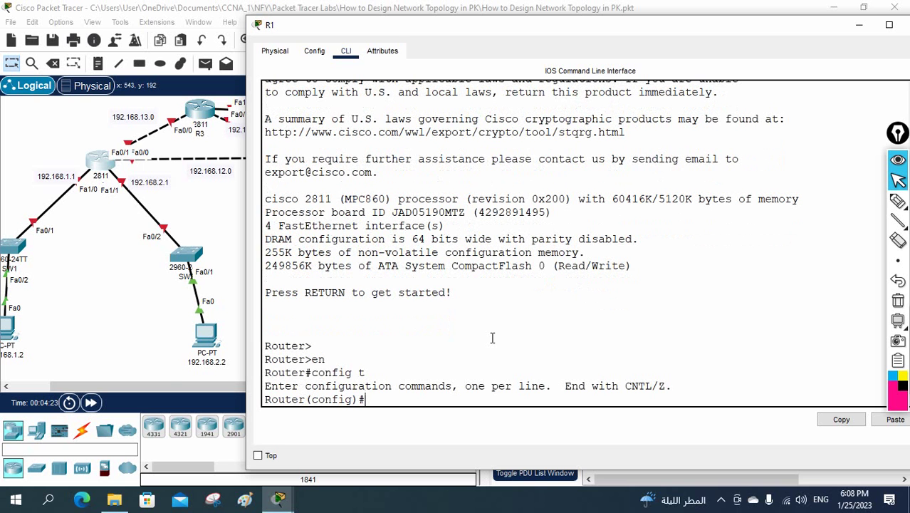
Step: Set the router's hostname to R1
text(host)
key(Tab)
text(R)
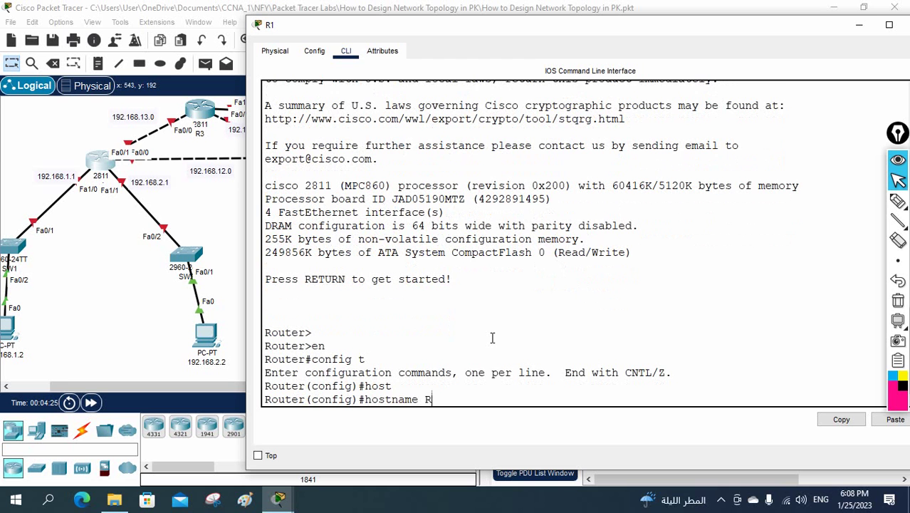
text(1)
key(Return)
key(Return)
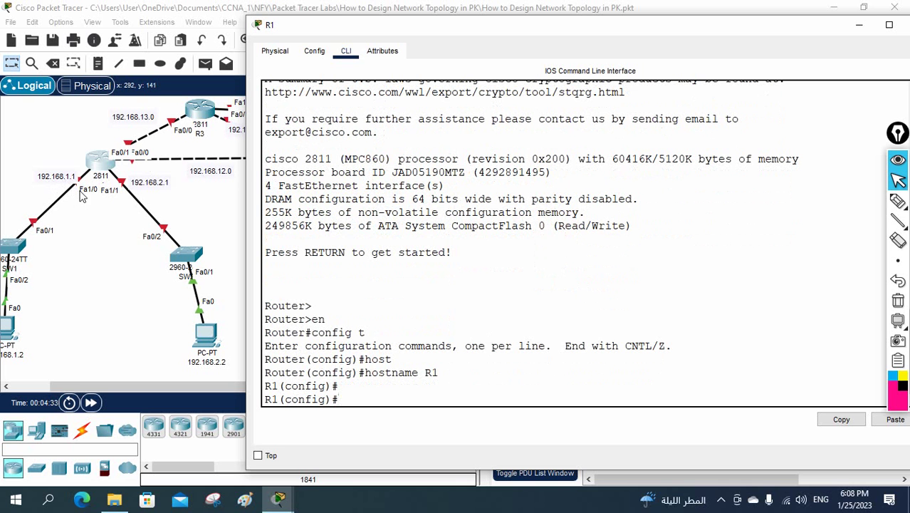
Step: Move SW1 slightly outward, farther away from R1
click(12, 241)
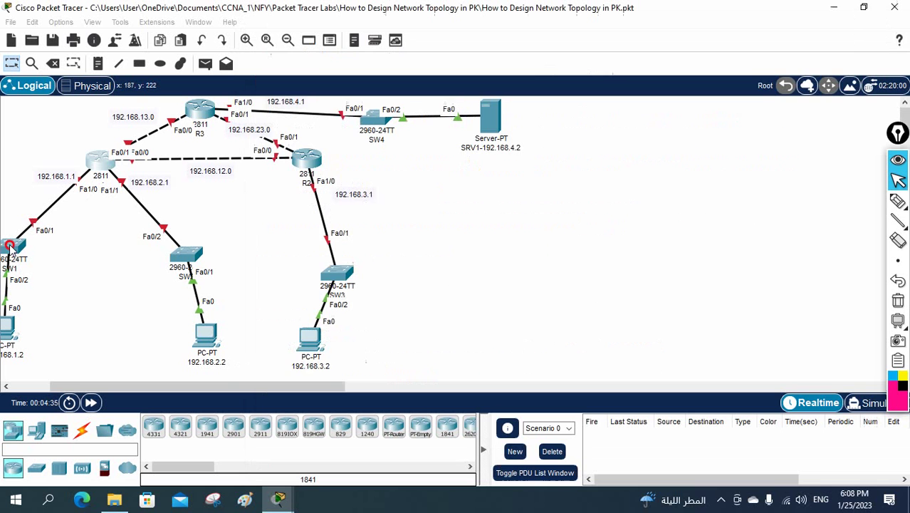
mouse_move(11, 241)
mouse_down()
mouse_move(13, 201)
mouse_move(10, 240)
mouse_move(3, 239)
mouse_move(10, 243)
mouse_up()
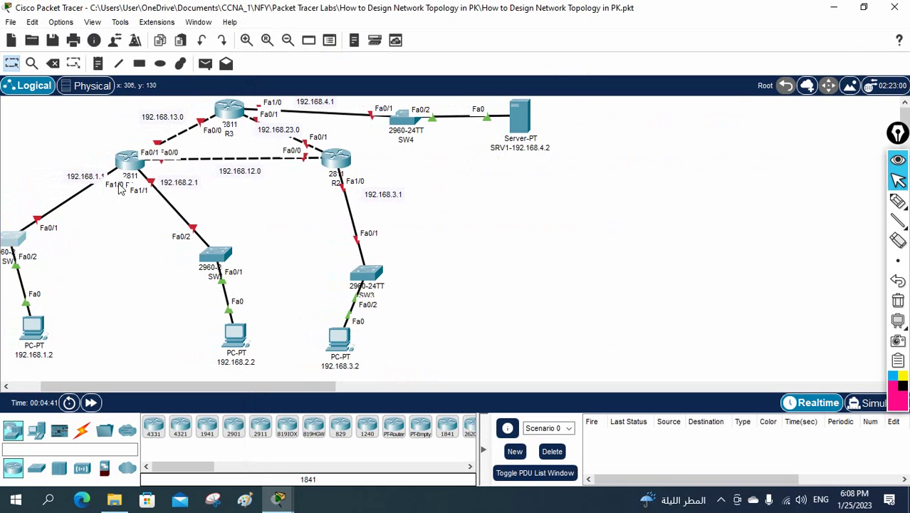
Step: Reopen R1's command-line window, keep it on top of other windows and place it beside the topology
click(129, 165)
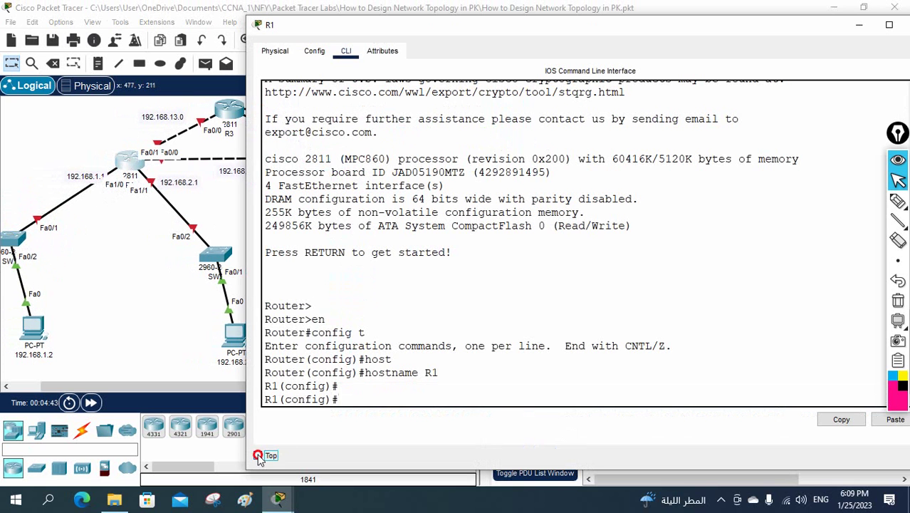
click(257, 456)
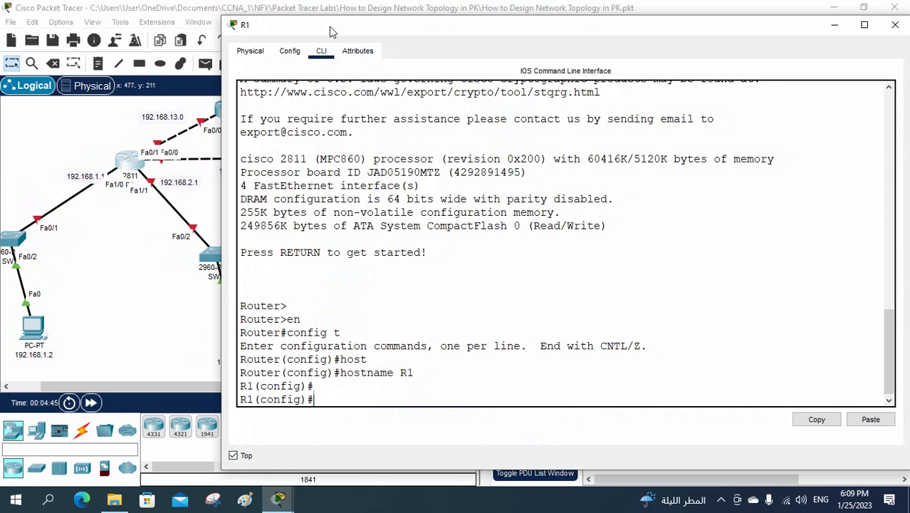
drag(335, 25, 419, 29)
click(409, 326)
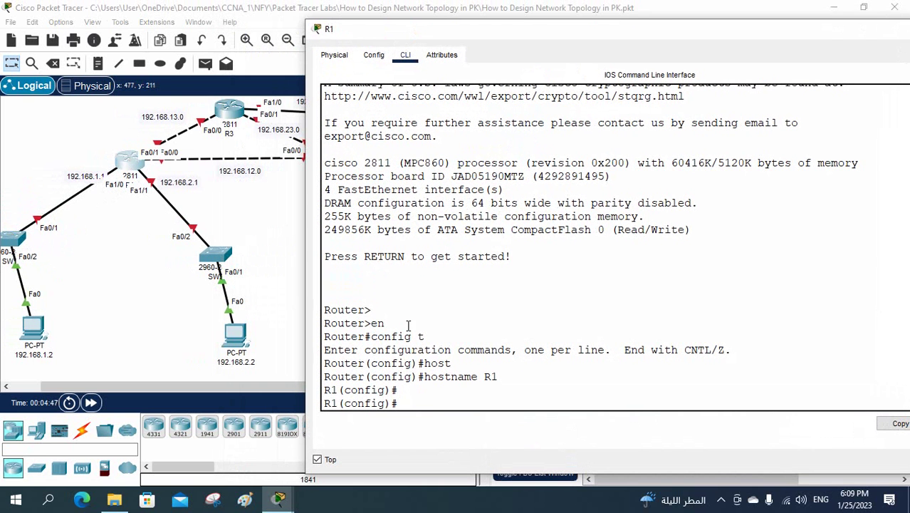
Step: Configure R1's interface f1/0 with IP address 192.168.1.1 and mask 255.255.255.0, and enable it with no sh
text(f1/0)
key(Return)
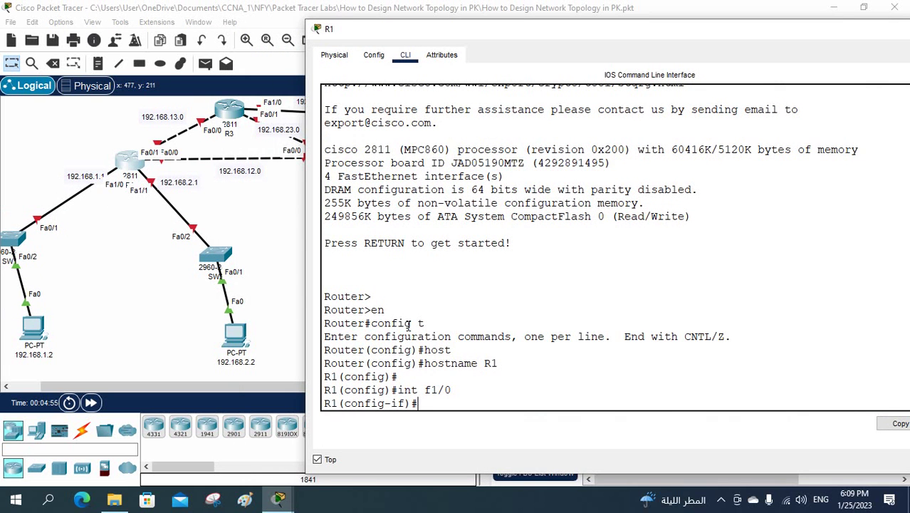
text(ip add 192.168.1.)
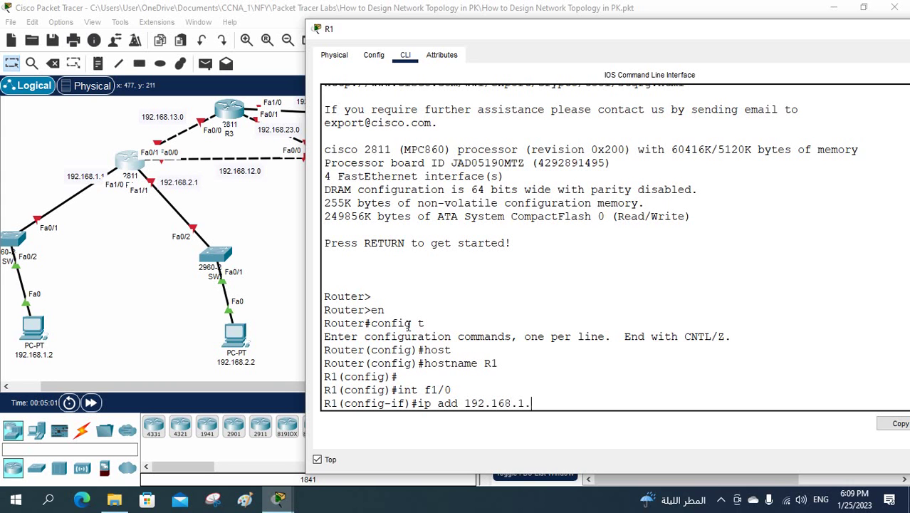
text(1 255.255.255.0)
key(Return)
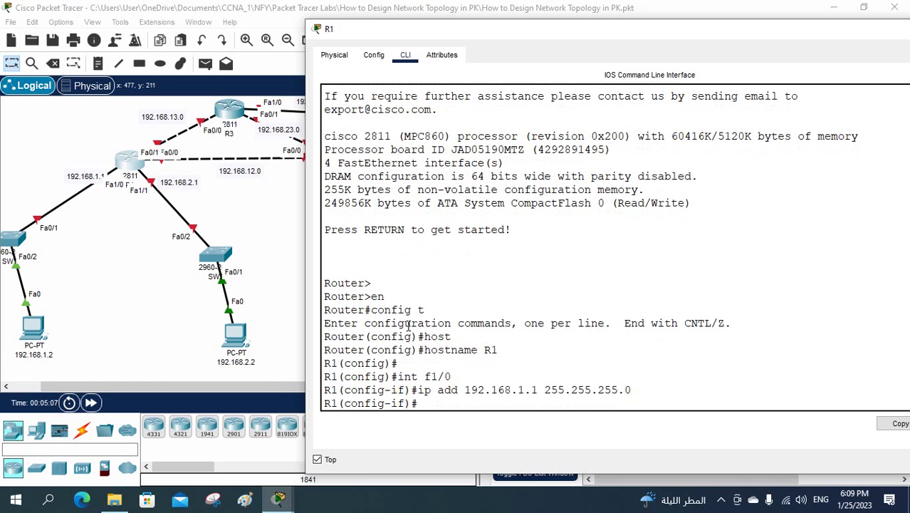
text(no sh)
key(Return)
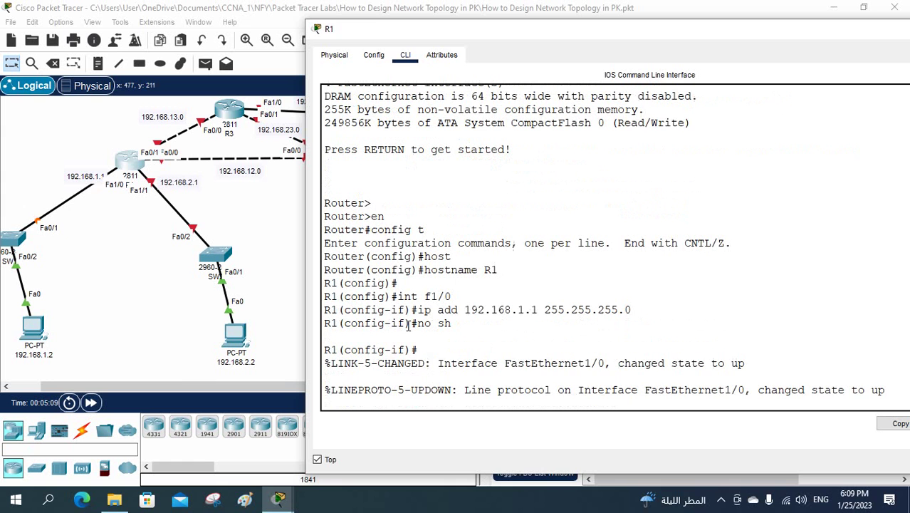
key(Return)
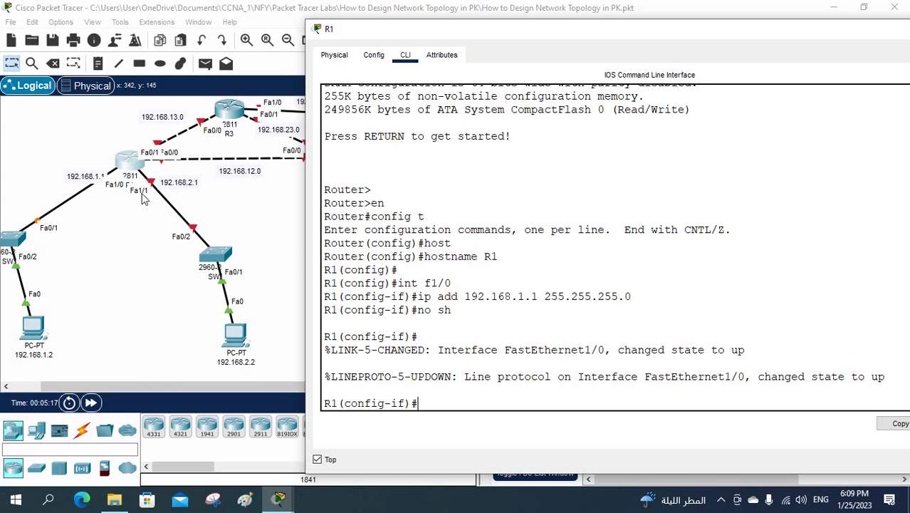
Step: Configure R1's interface f1/1 with IP address 192.168.2.1 and mask 255.255.255.0, and enable it with no sh
text(in)
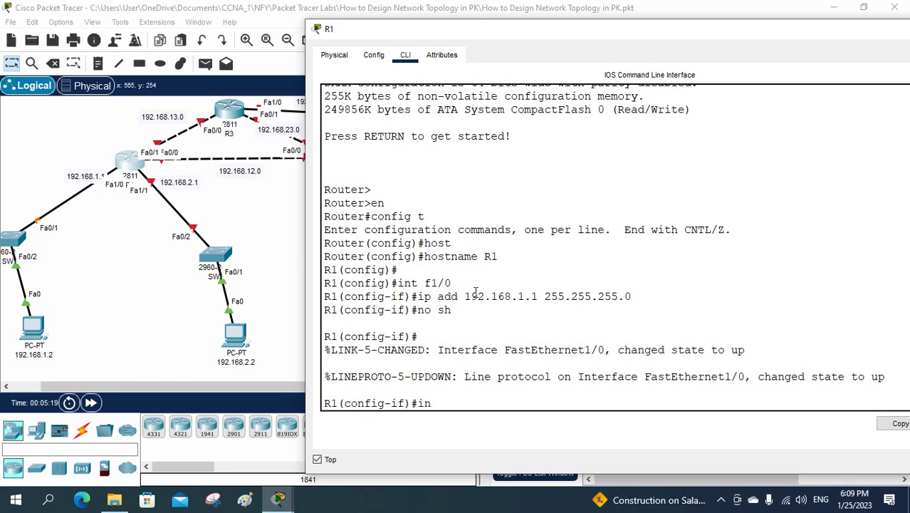
text(t f1/1)
key(Return)
text(ip)
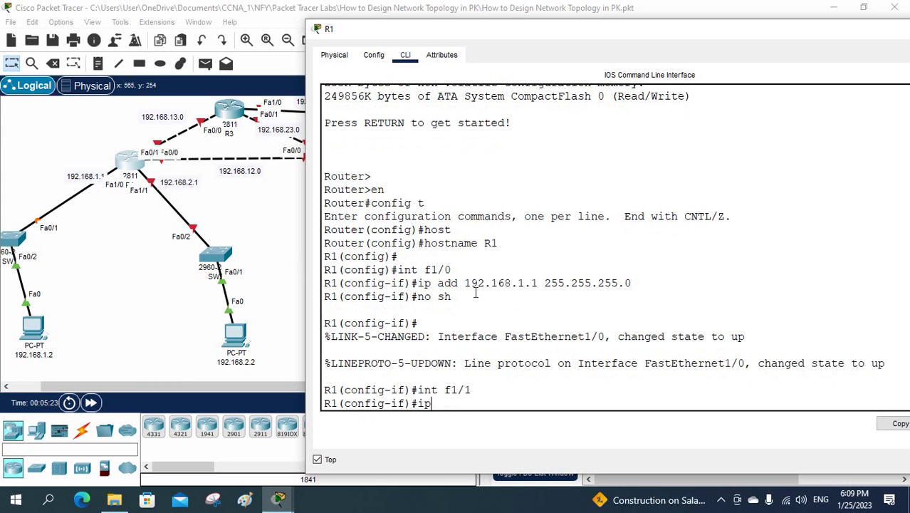
text( add 192.168.2.1 25)
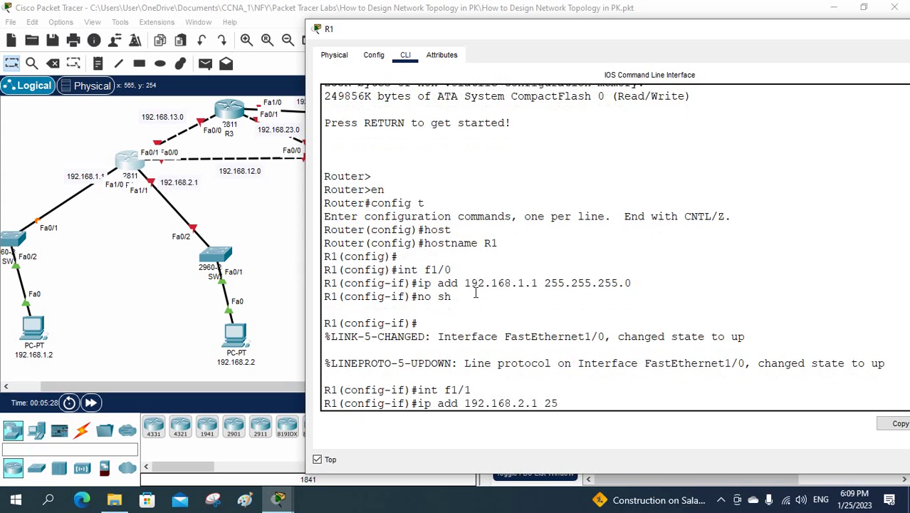
text(5.255.255.0)
key(Return)
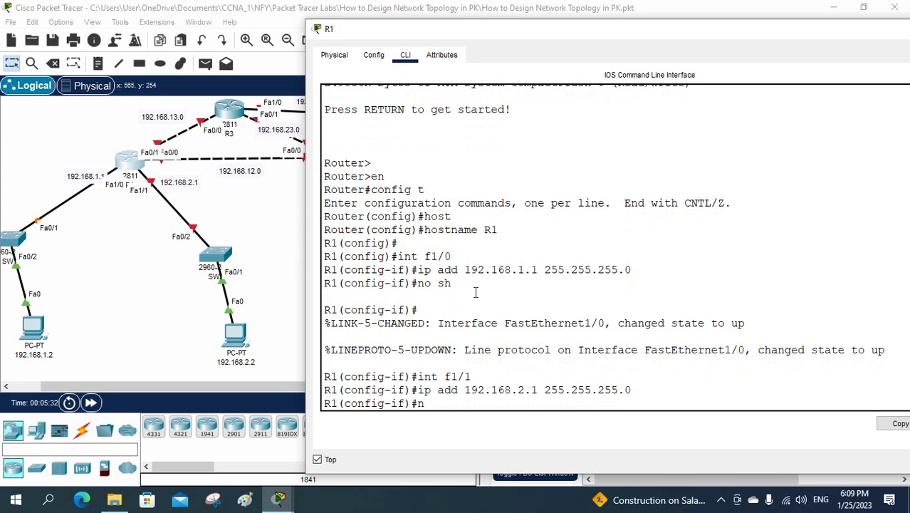
key(Return)
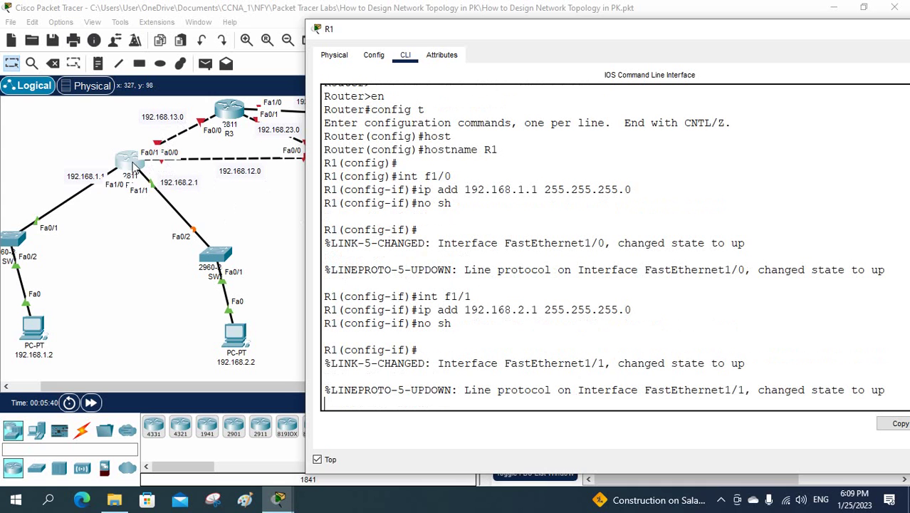
Step: Move R1 farther away from R2 to spread out its crowded port labels
drag(135, 166, 100, 160)
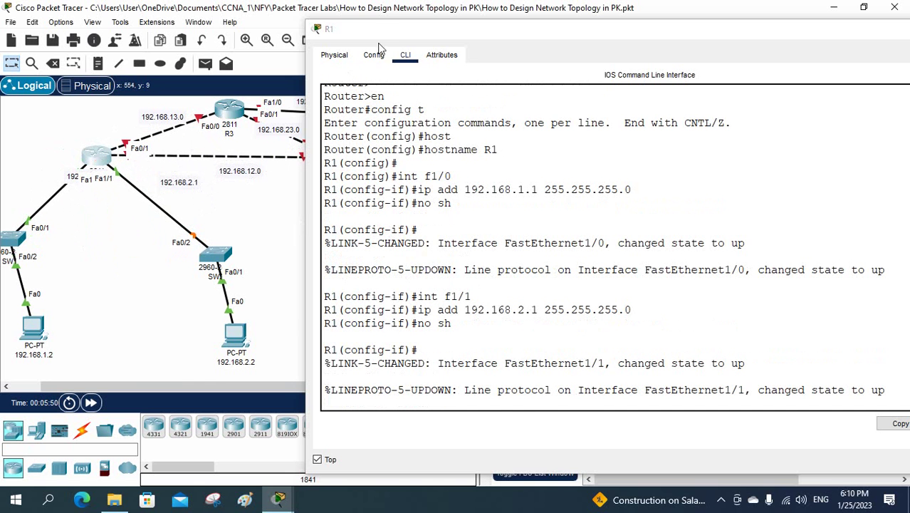
Step: Move R2 down beside SW3 to uncover R1's port labels, and place R1's command-line window beside the topology
drag(383, 35, 544, 100)
drag(335, 159, 317, 288)
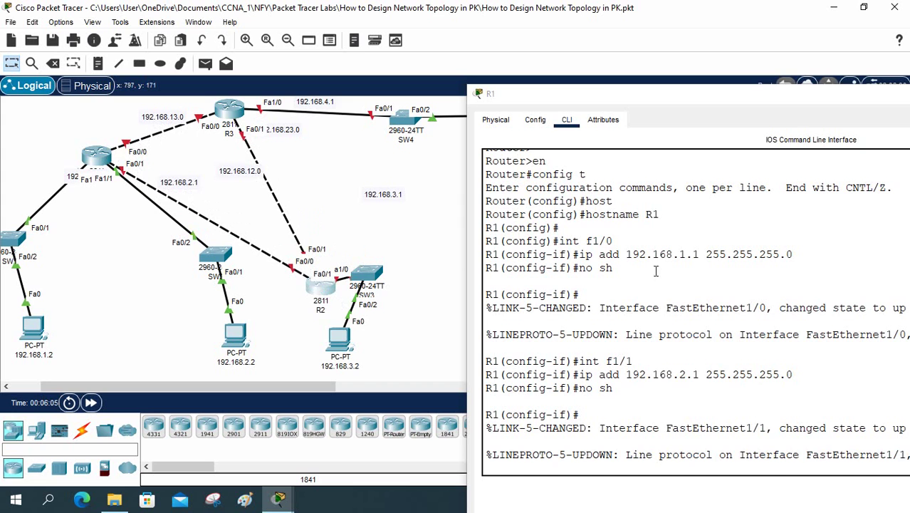
drag(600, 99, 580, 1)
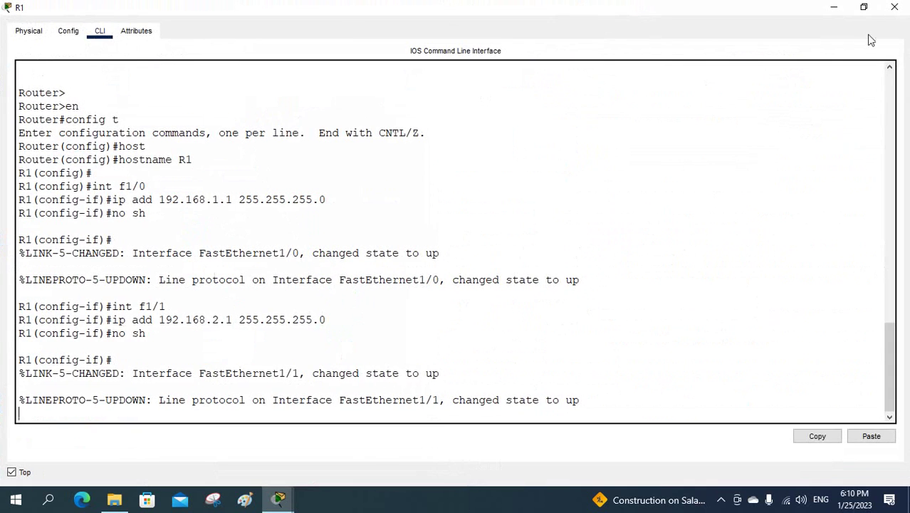
click(868, 10)
drag(656, 96, 570, 21)
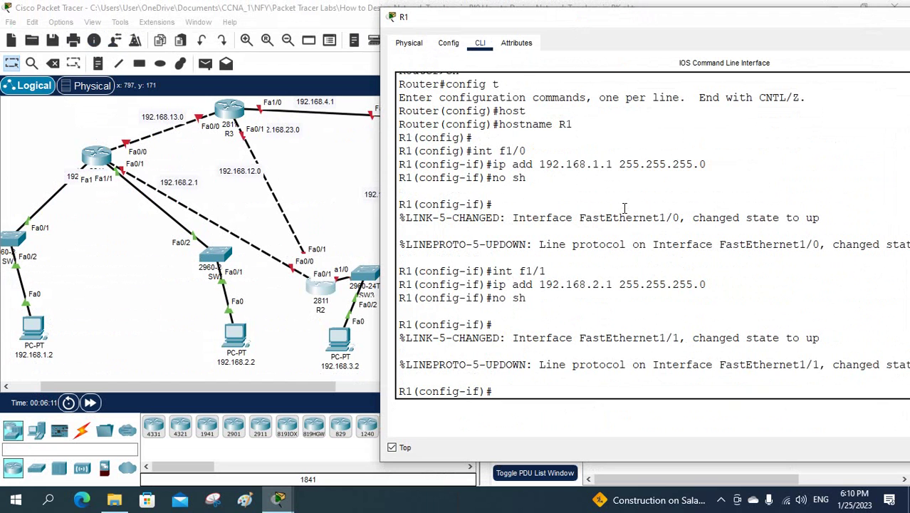
Step: Configure R1's interface f0/0 with IP address 192.168.13.1 and mask 255.255.255.0, and enable it with no sh
text(nt )
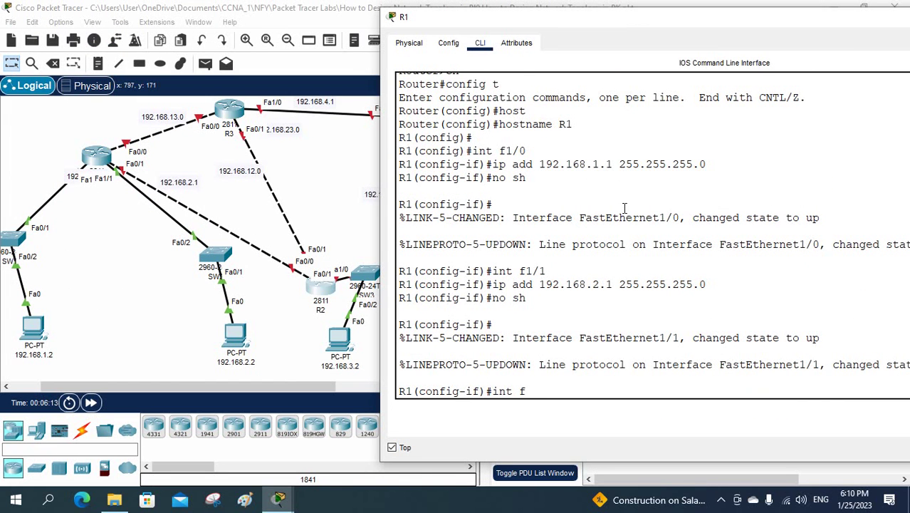
text(f/0/0)
key(Return)
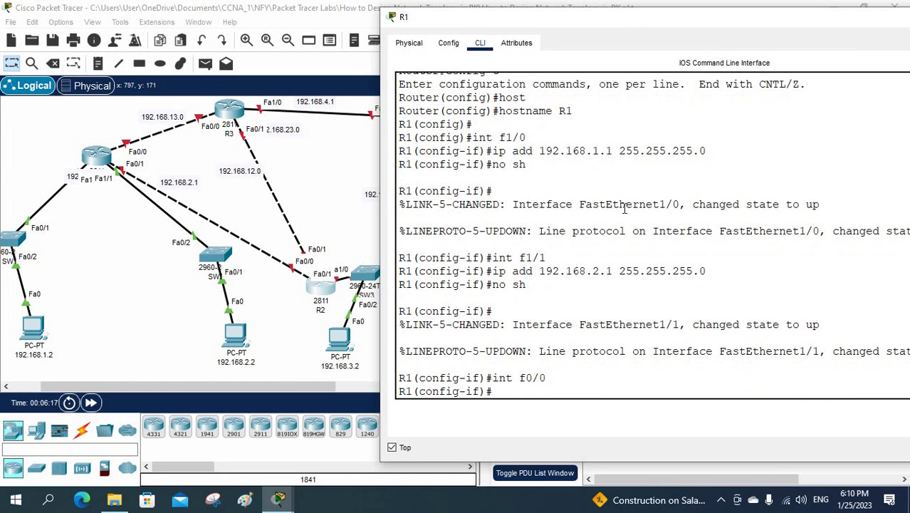
text(ip add 192.16)
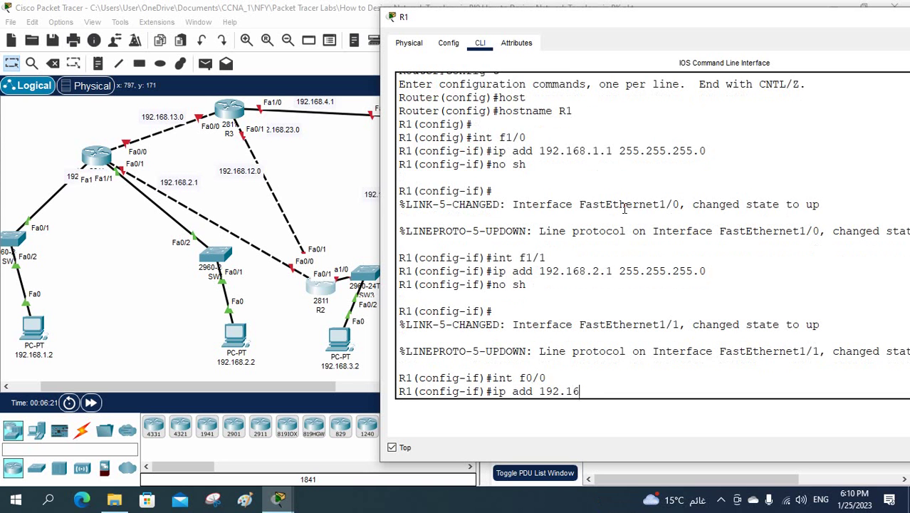
text(8.13.1 255.255.255.0)
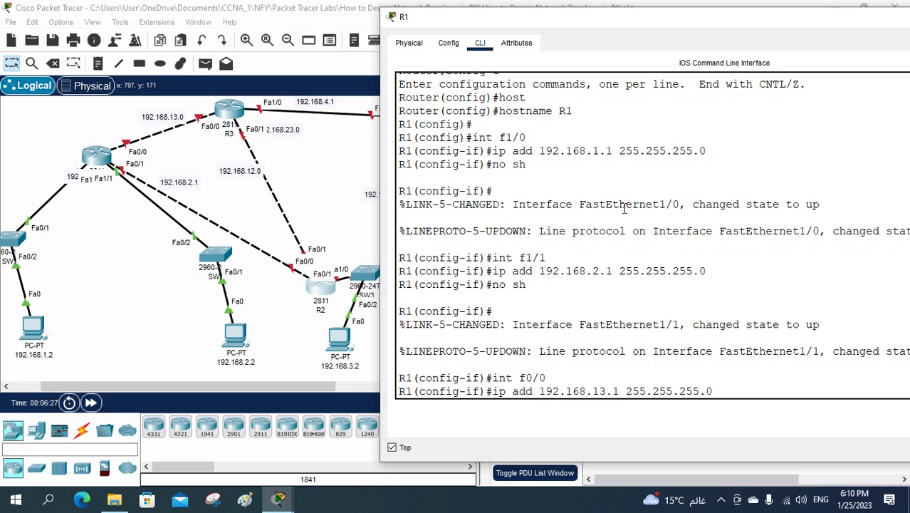
key(Return)
text(no)
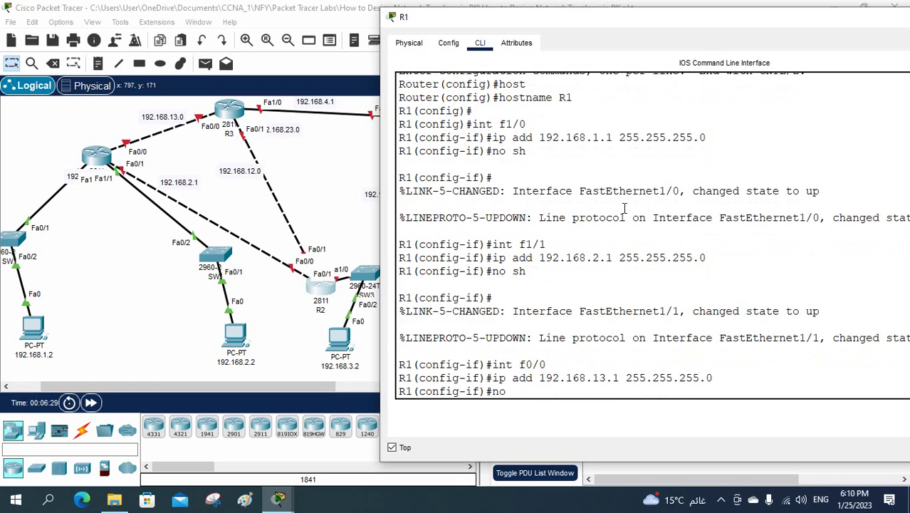
text( sh)
key(Return)
key(Return)
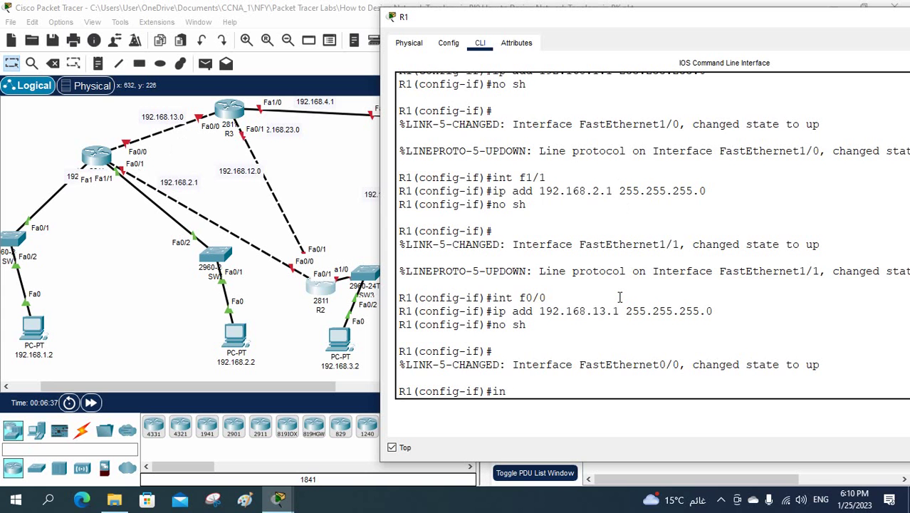
Step: Enter configuration of R1's interface f0/1 and begin its ip add command
text(int f0/1)
key(Return)
text(ip add)
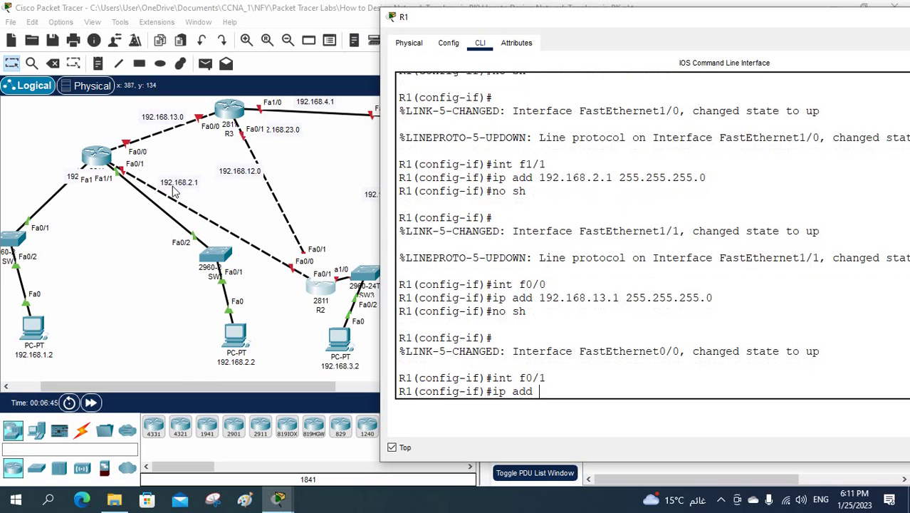
Step: Move R2 back up level with R1 and shift the 192.168.2.1 label closer to R1's Fa1/1 link
drag(317, 289, 369, 160)
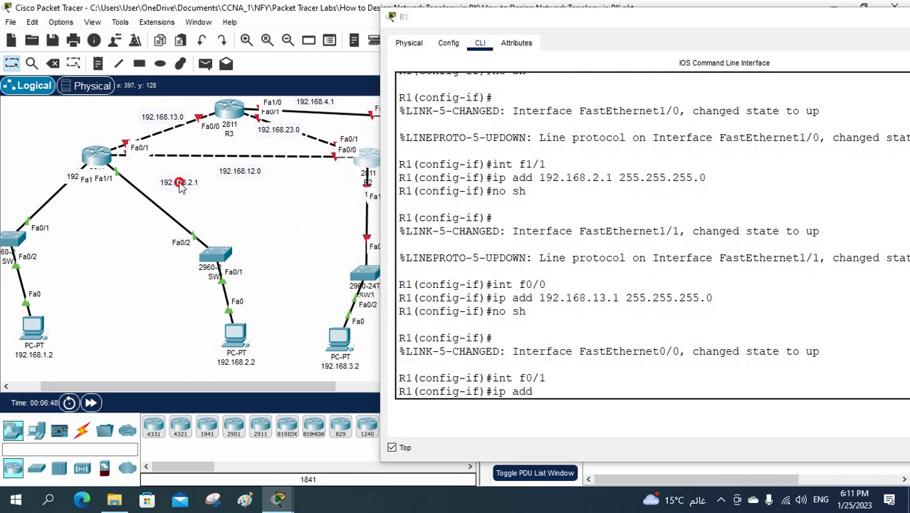
drag(180, 187, 135, 189)
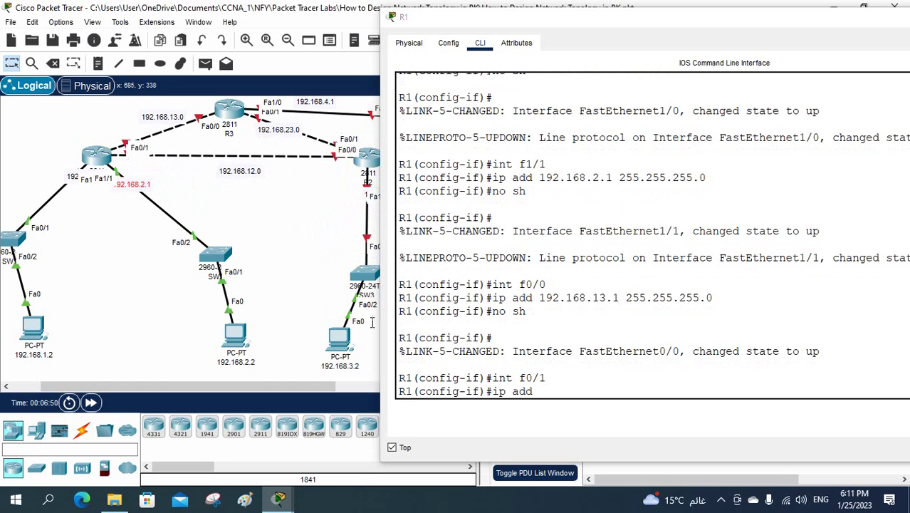
Step: Complete the f0/1 address on R1 as 192.168.12.1 with mask 255.255.255.0 and enable the interface with no sh
click(572, 384)
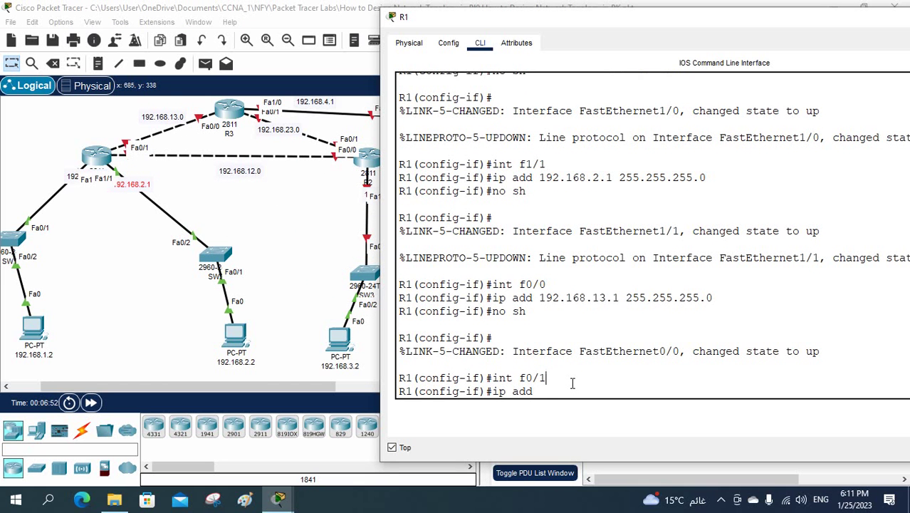
text(192.168.12.1 255.255.2)
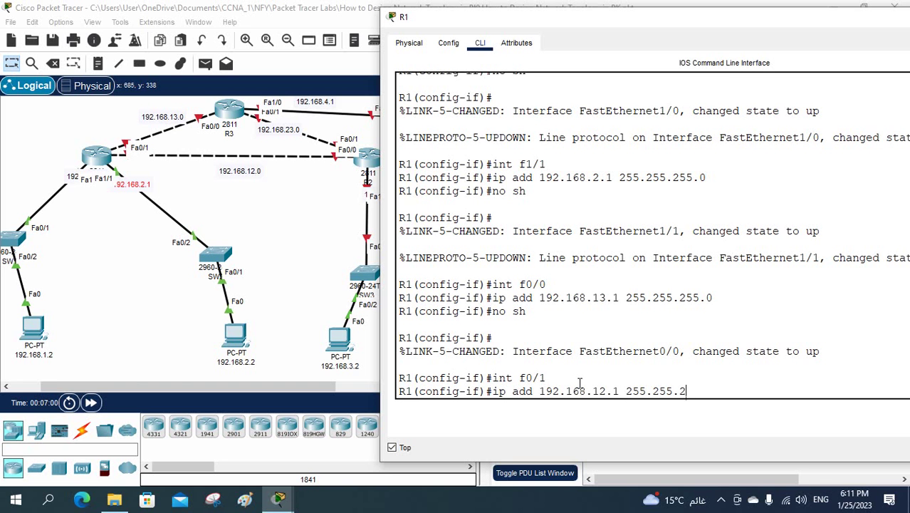
text(55.0)
key(Return)
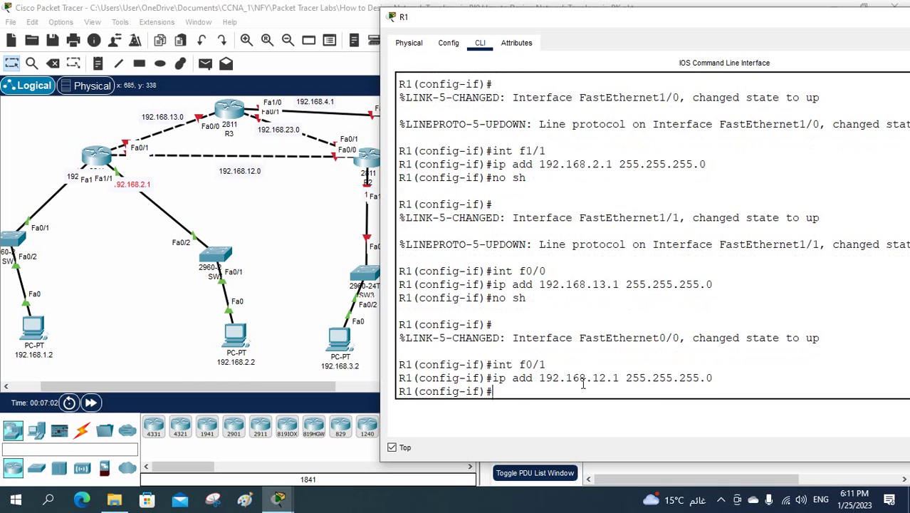
text(no sh)
key(Return)
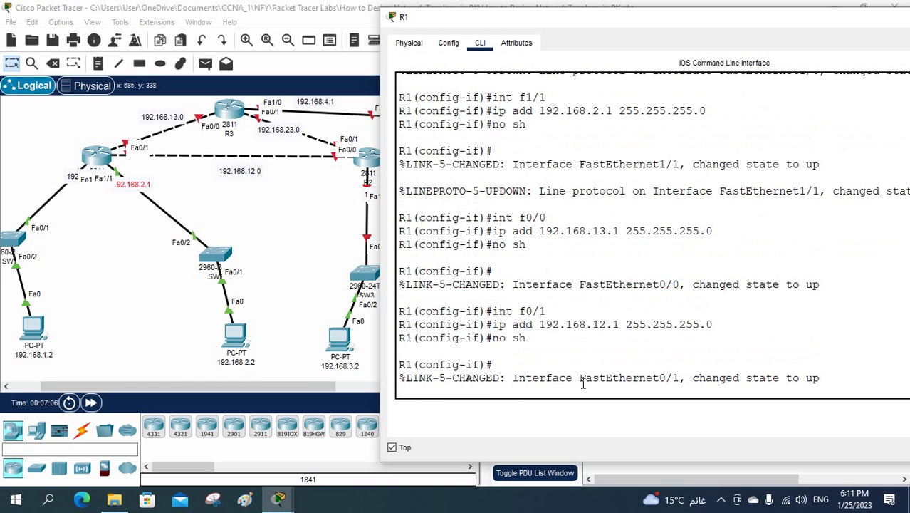
Step: Save R1's configuration with do wr
key(Return)
key(Return)
text(d)
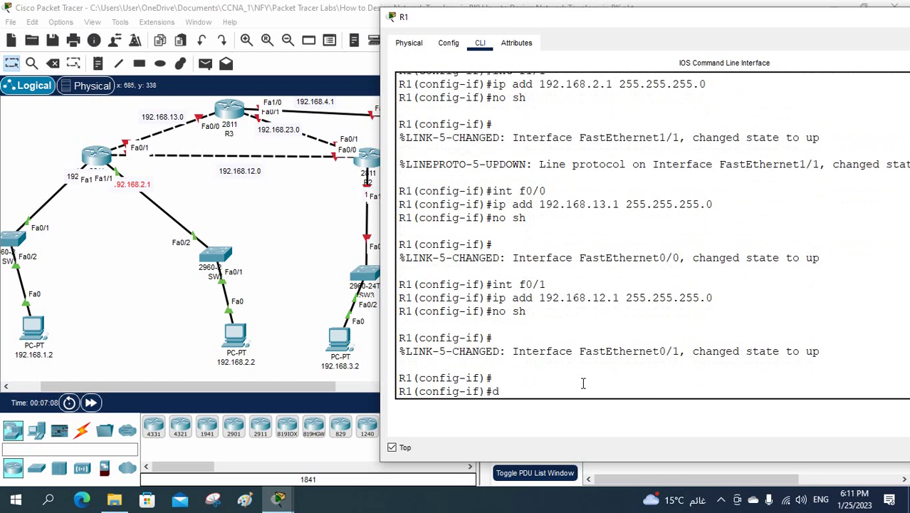
text(o wr)
key(Return)
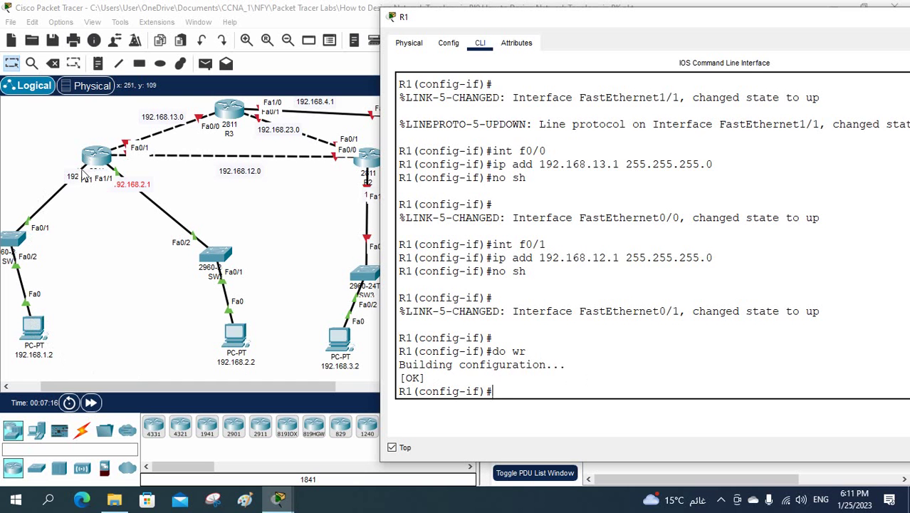
Step: Stop keeping R1's window on top, and open the IP configuration of the PC labelled 192.168.1.2 beside the topology
click(32, 330)
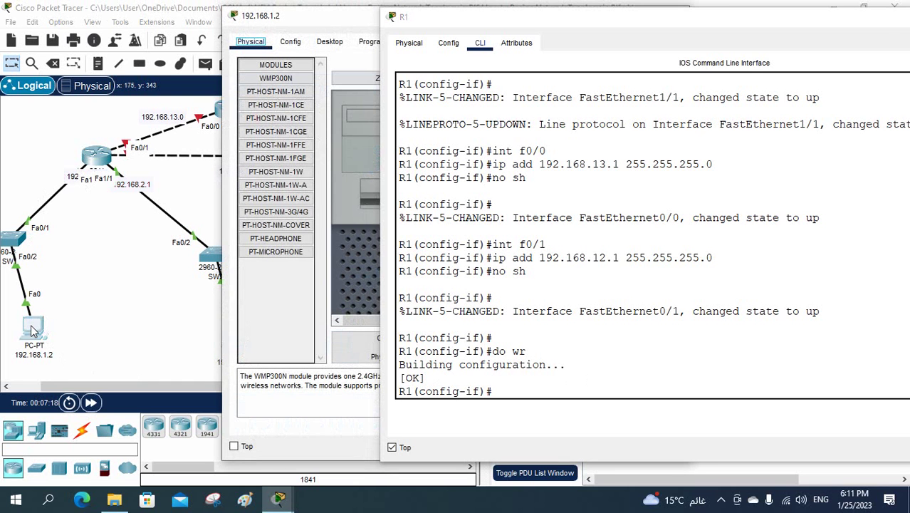
drag(887, 21, 731, 58)
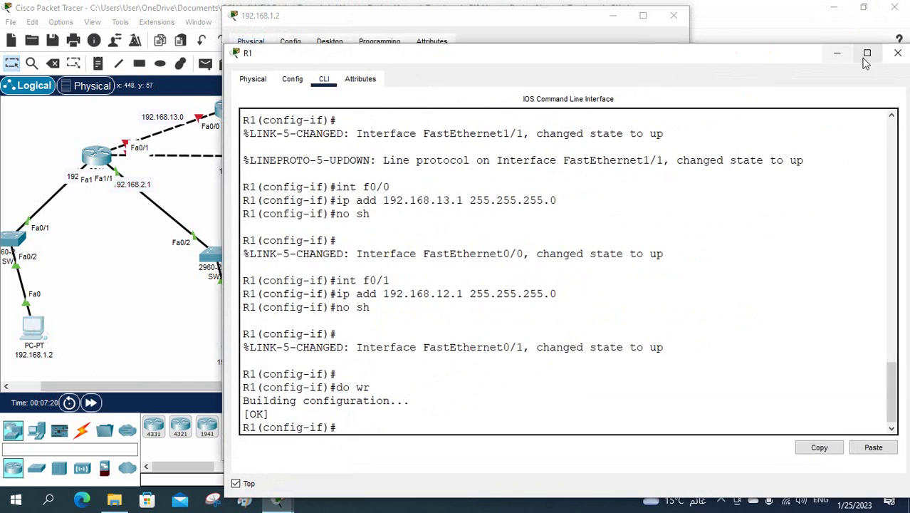
click(236, 484)
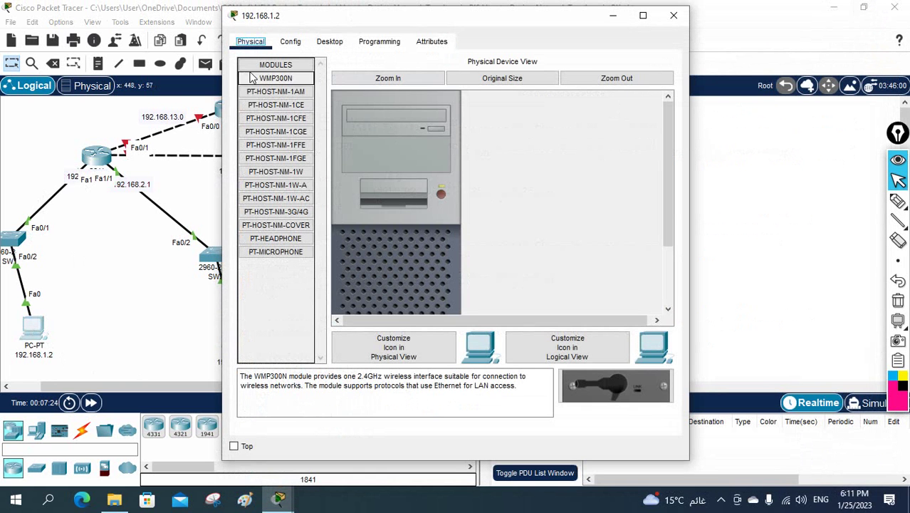
click(337, 45)
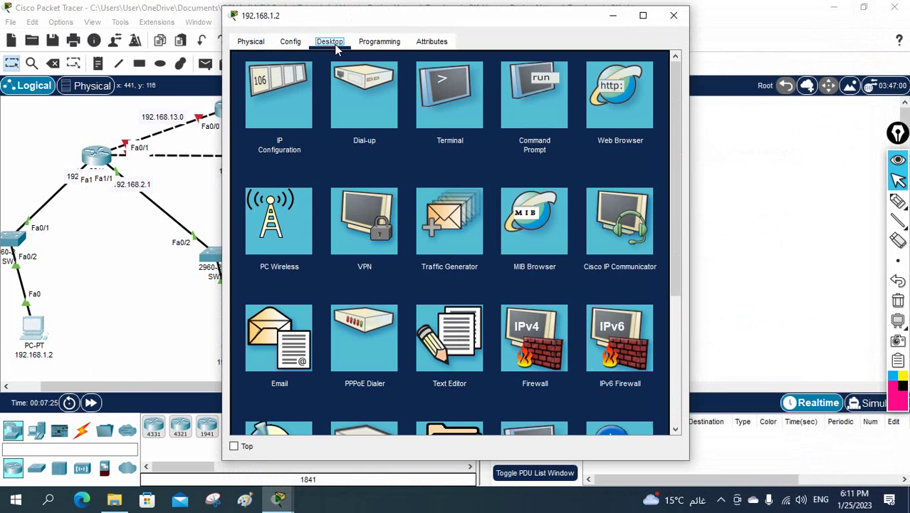
click(296, 93)
drag(323, 21, 456, 57)
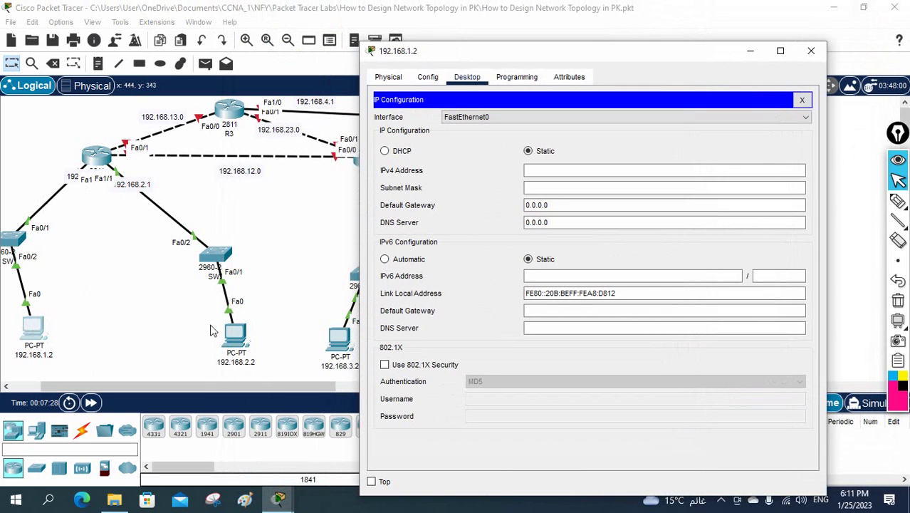
drag(204, 385, 178, 384)
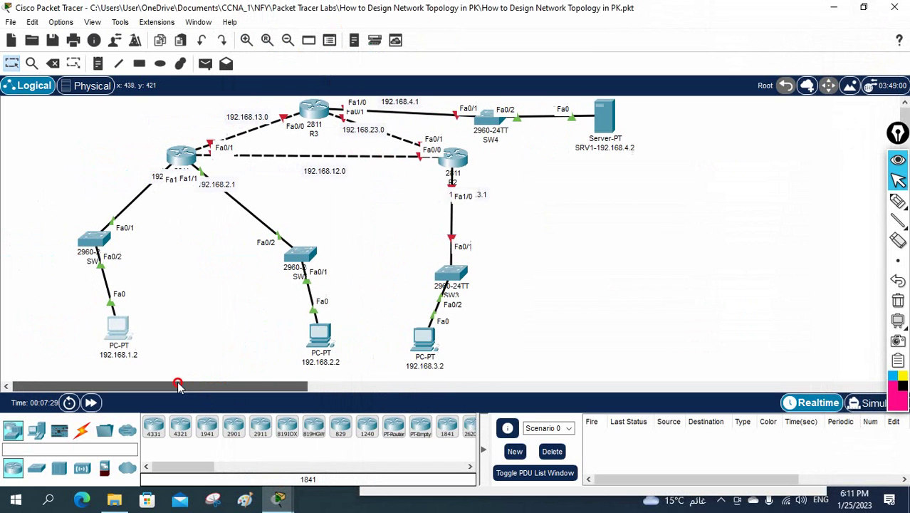
click(118, 328)
Step: Give the PC the static address 192.168.1.2, mask 255.255.255.0 and default gateway 192.168.1.1, and close its IP configuration
click(537, 166)
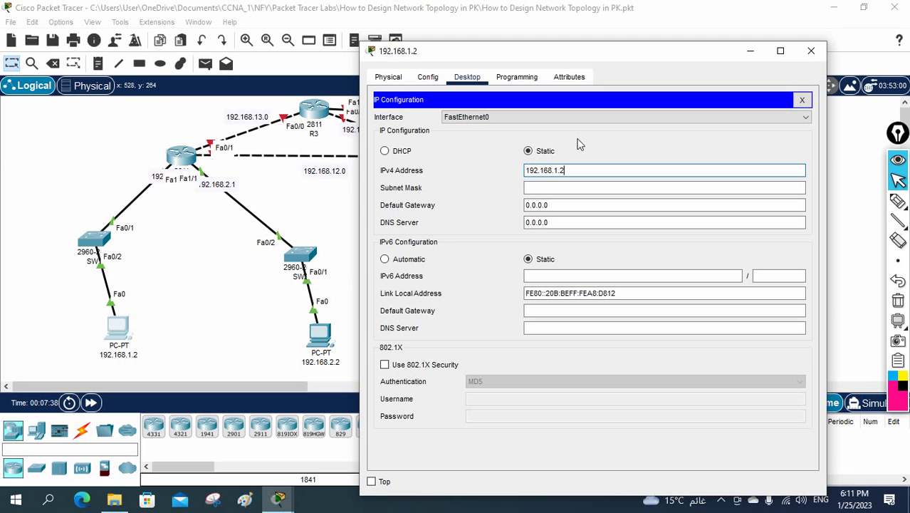
key(Tab)
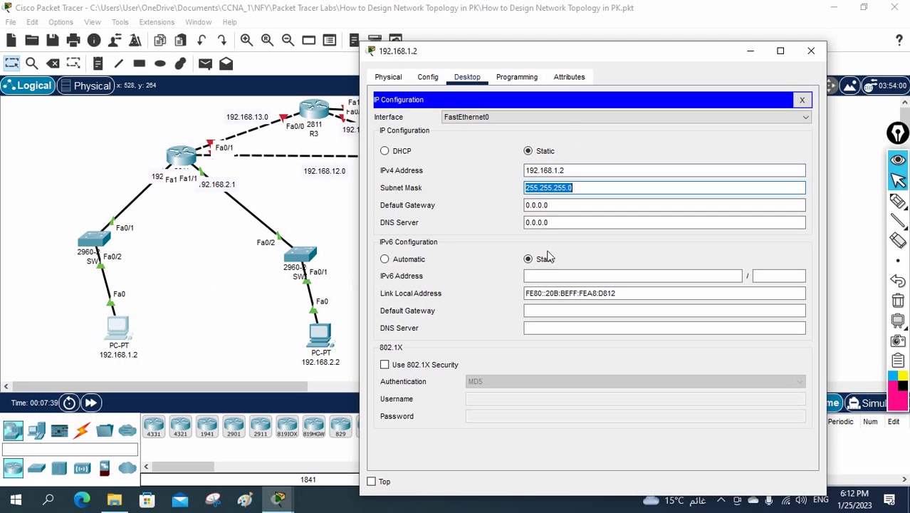
drag(550, 205, 521, 205)
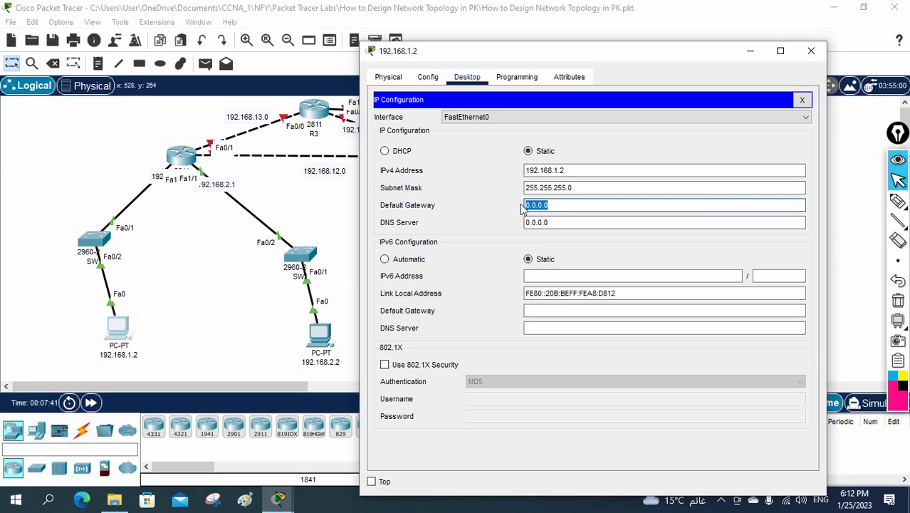
text(192.168.1.1)
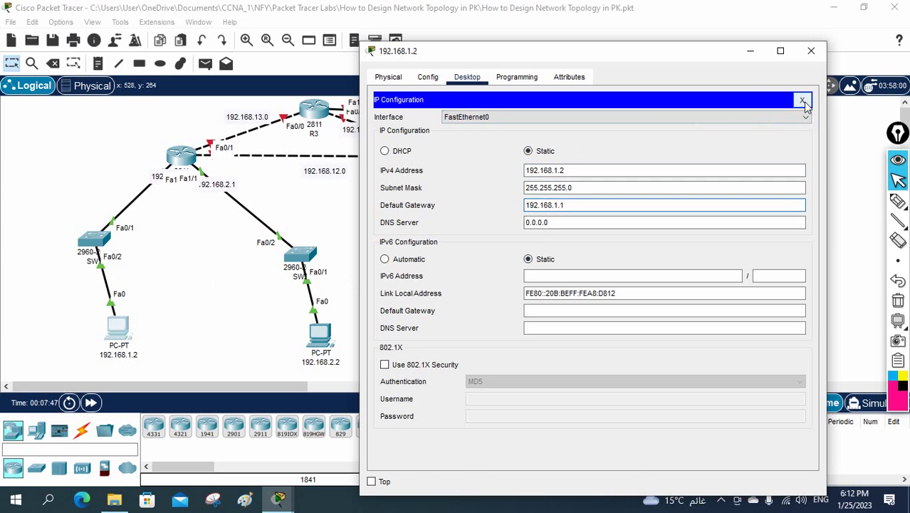
click(803, 101)
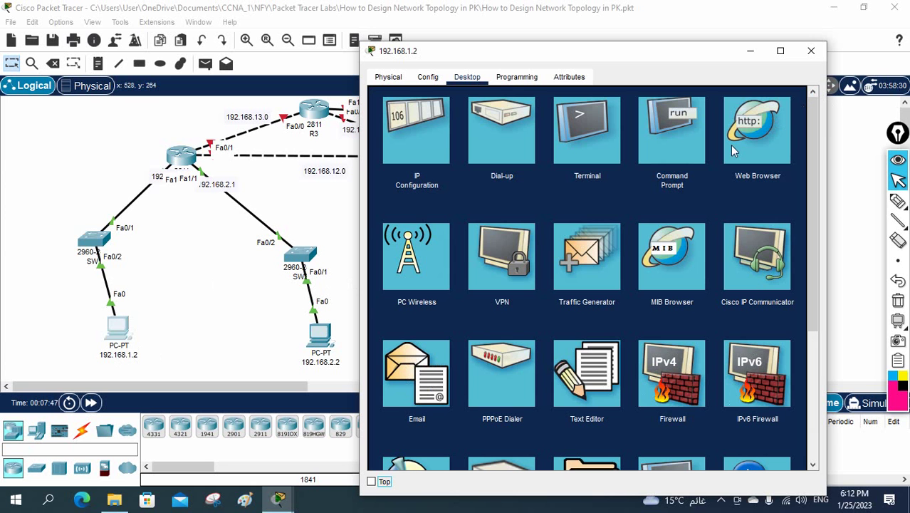
Step: Ping 192.168.1.1 from the PC's command prompt, and shift the PC outward below SW1 after closing its window
click(658, 147)
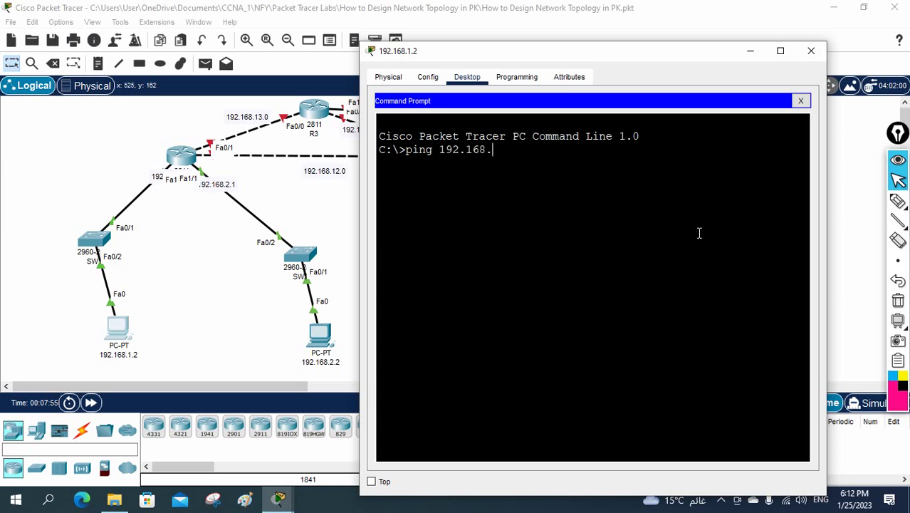
key(Return)
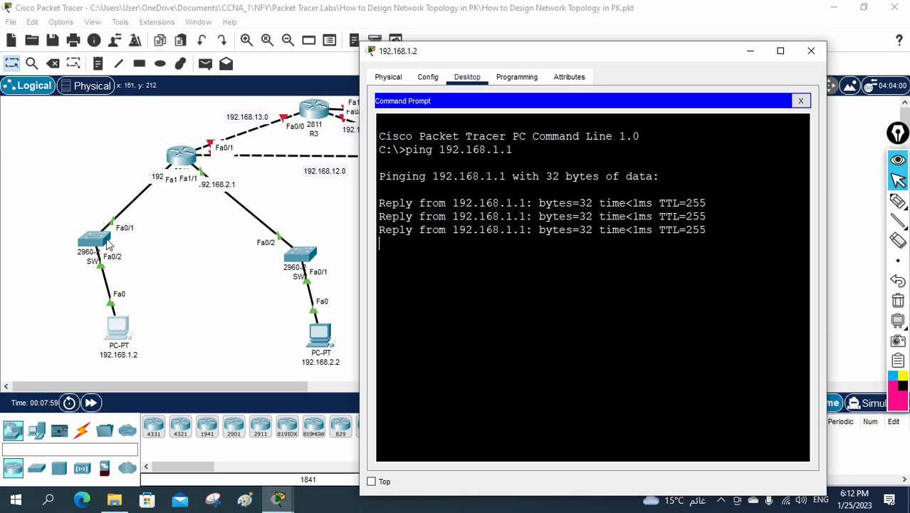
click(811, 50)
drag(117, 331, 70, 331)
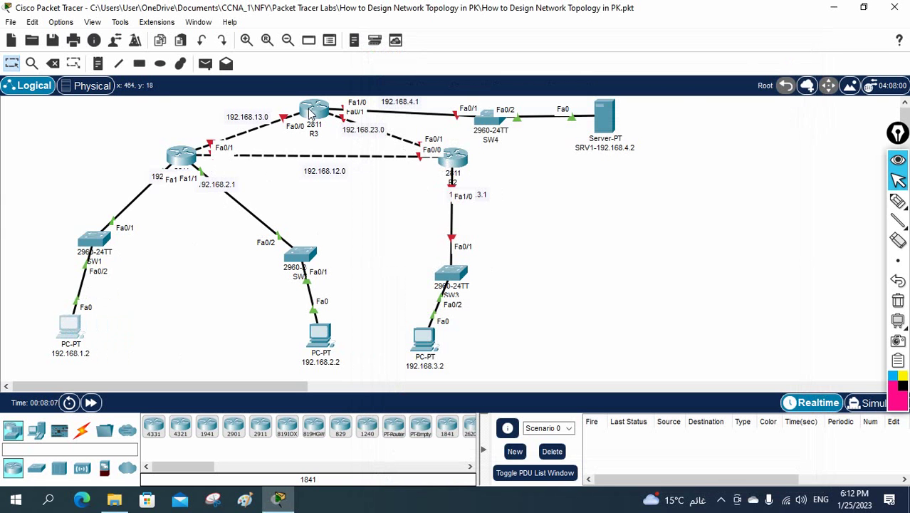
Step: Open R2's command-line interface and widen its window
click(458, 165)
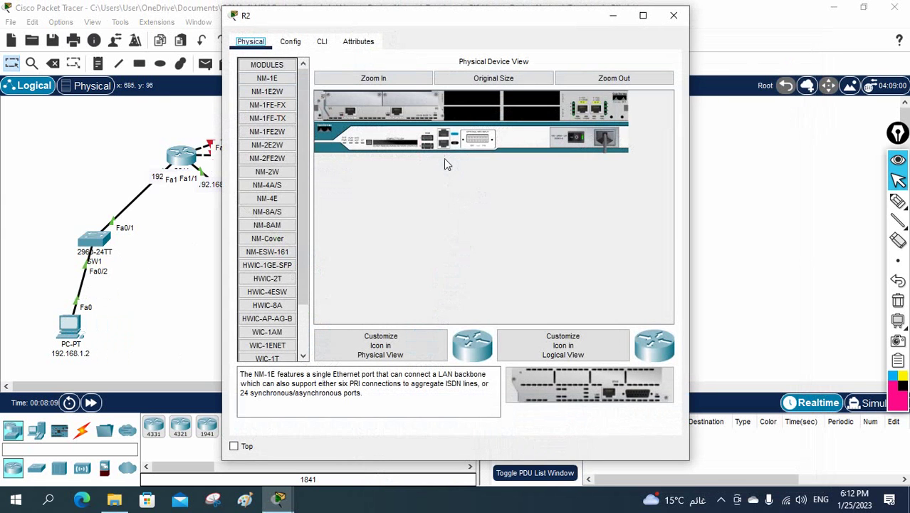
click(320, 42)
drag(688, 147, 896, 143)
Step: Move the 192.168.3.1 label just below the Fa1/0 port label on R2's link to SW3
drag(159, 386, 270, 386)
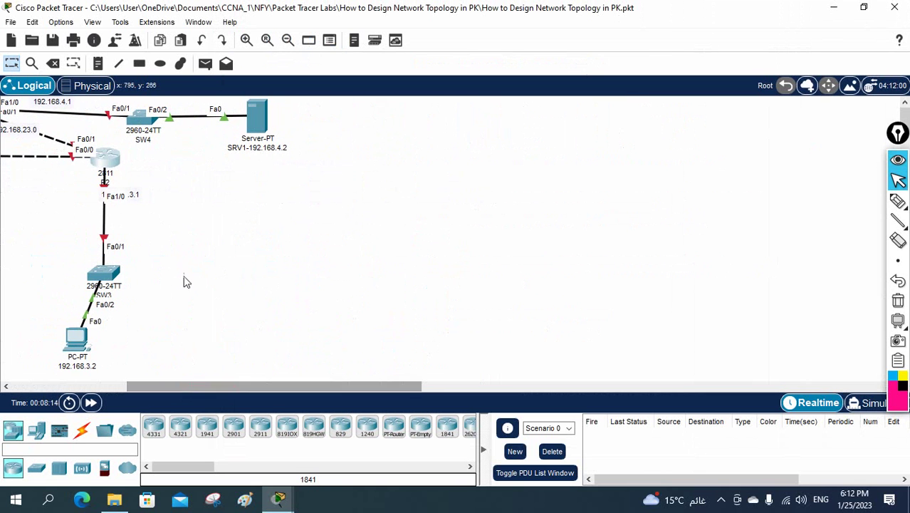
mouse_move(135, 200)
mouse_down()
mouse_move(164, 202)
mouse_move(172, 185)
mouse_move(142, 211)
mouse_move(121, 206)
mouse_up()
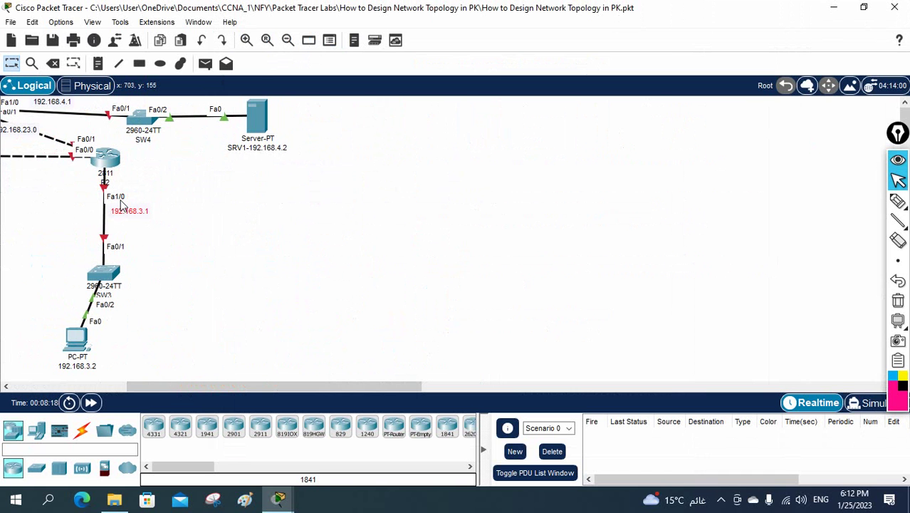
Step: In R2's command-line interface, enter global configuration mode and set the hostname to R2
click(106, 155)
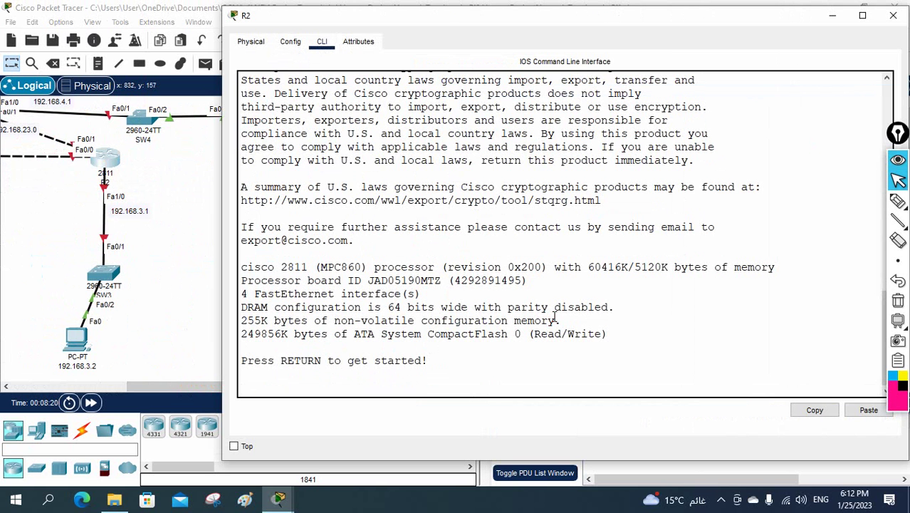
key(Return)
key(Return)
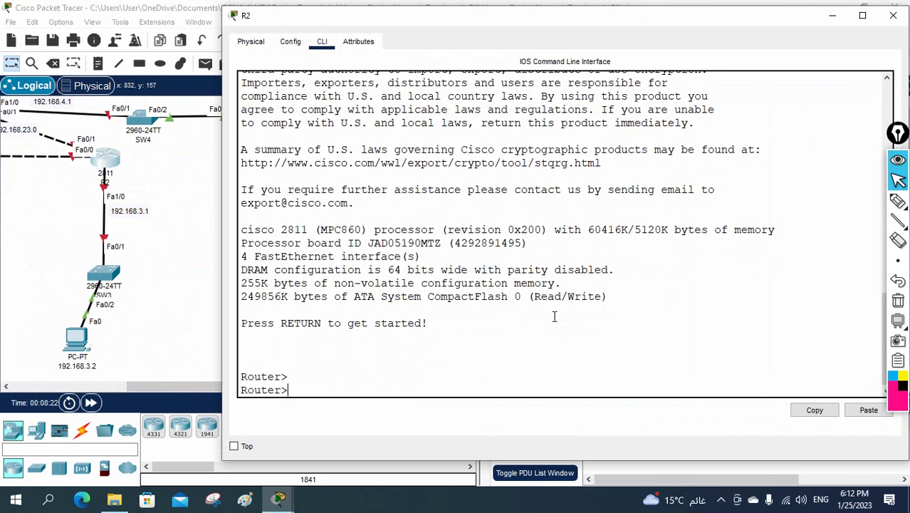
text(en)
key(Return)
text(config t)
key(Return)
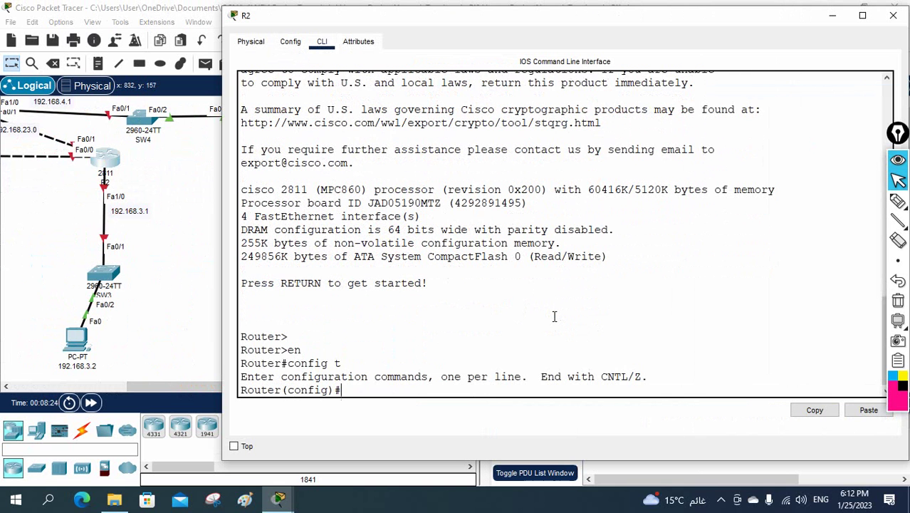
text(host)
key(Tab)
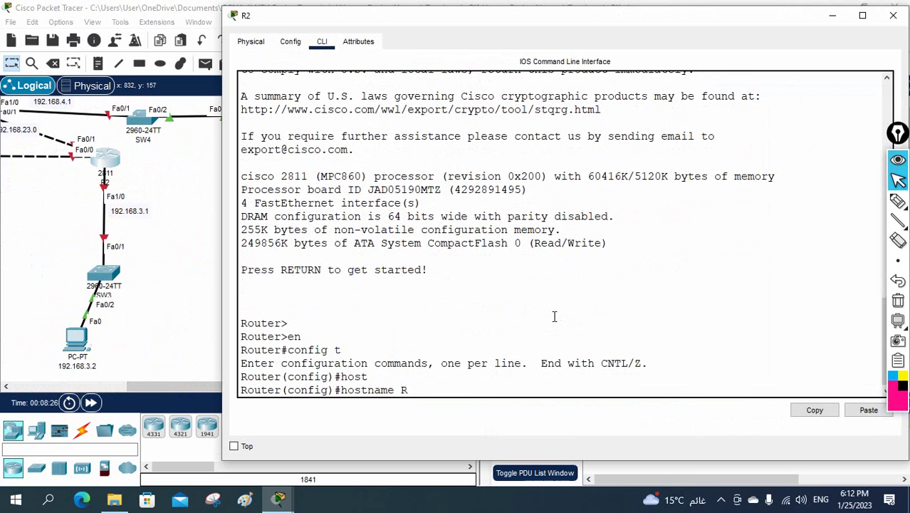
text(R2)
key(Return)
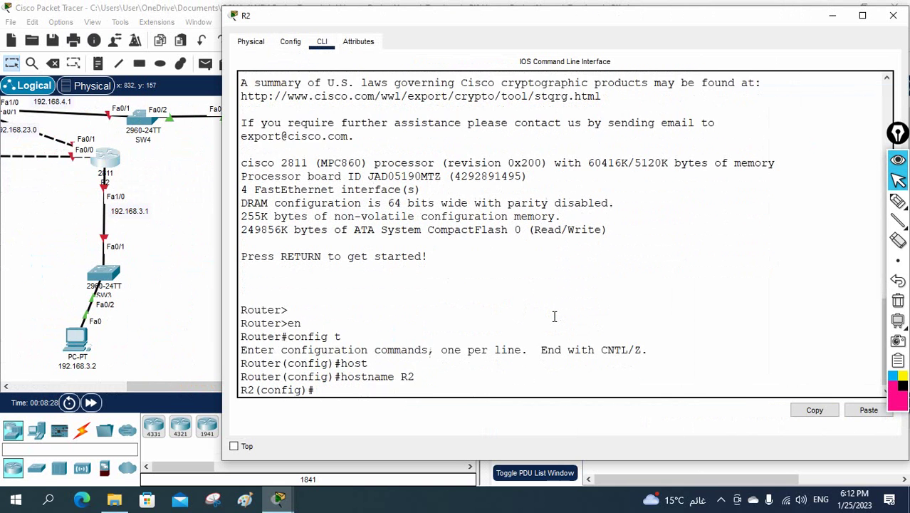
Step: Assign 192.168.3.1 with mask 255.255.255.0 to R2's interface f1/0 and enable the interface
text(int f1/0)
key(Return)
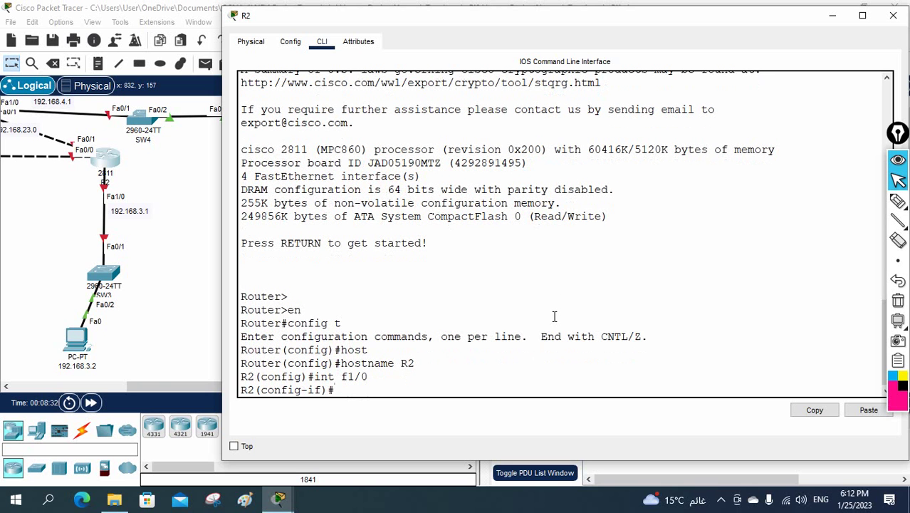
text(ip add 192.168.3.1)
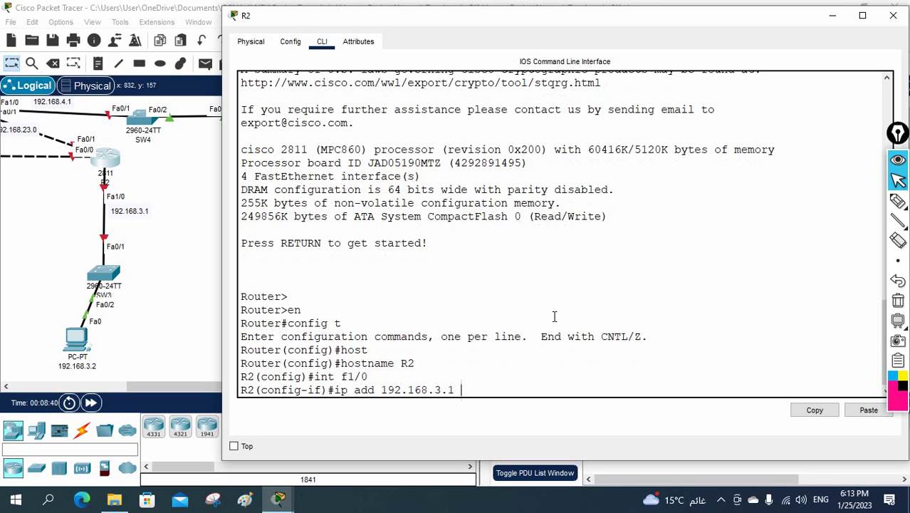
text(255.255.255.0)
key(Return)
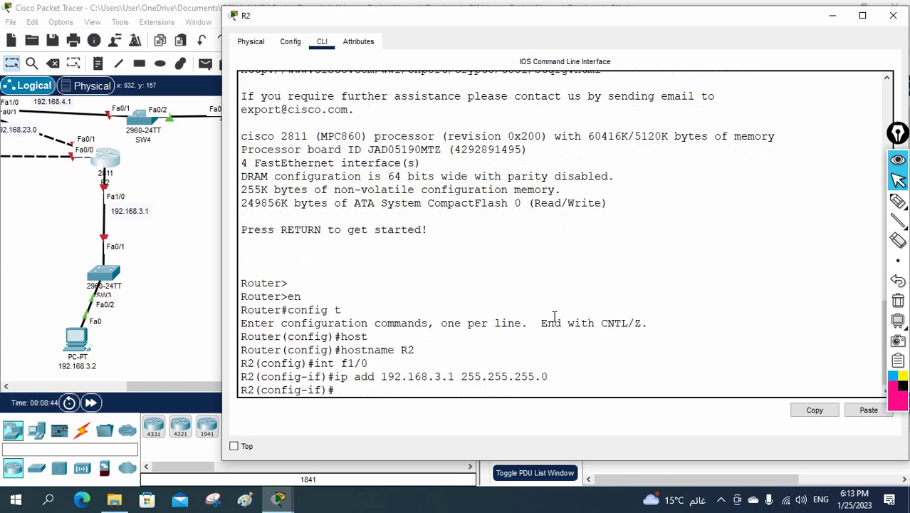
text(no sh)
key(Return)
key(Return)
key(Return)
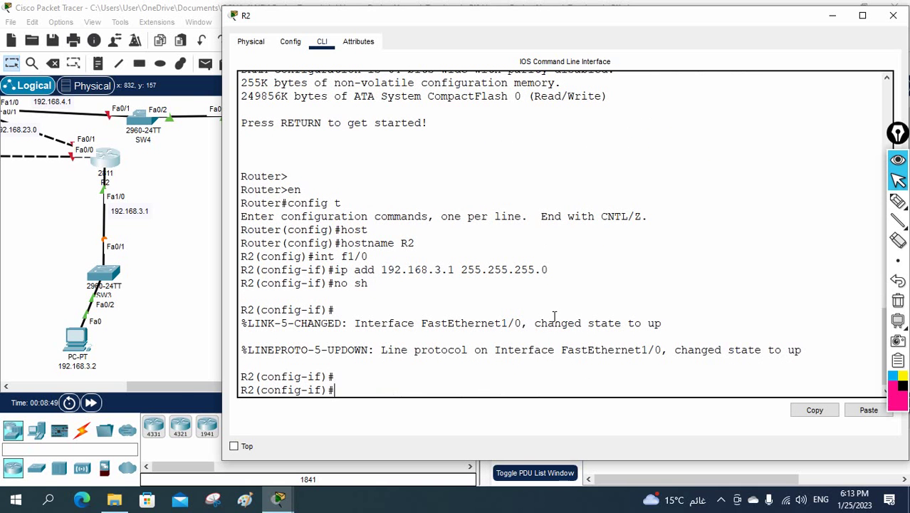
Step: Shift R2 slightly outward and down in the topology, and nudge R3 slightly toward SW4
drag(177, 392, 136, 390)
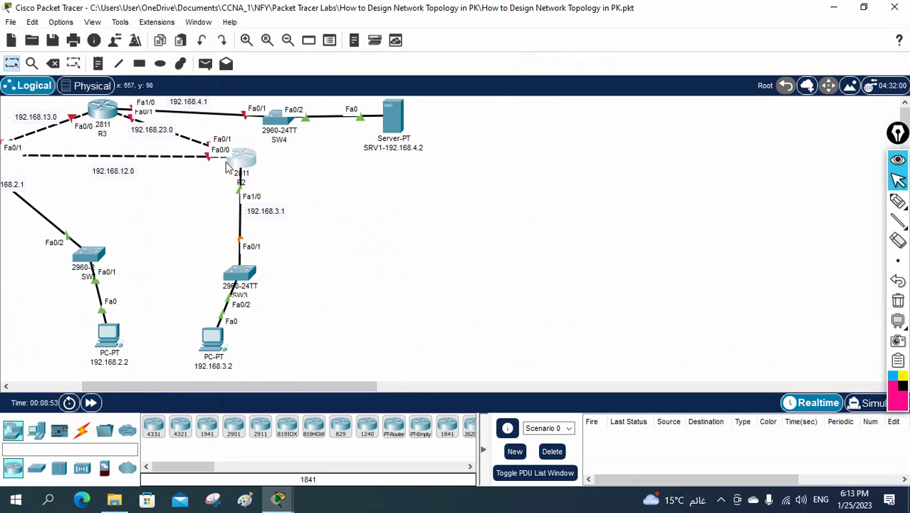
drag(241, 161, 266, 174)
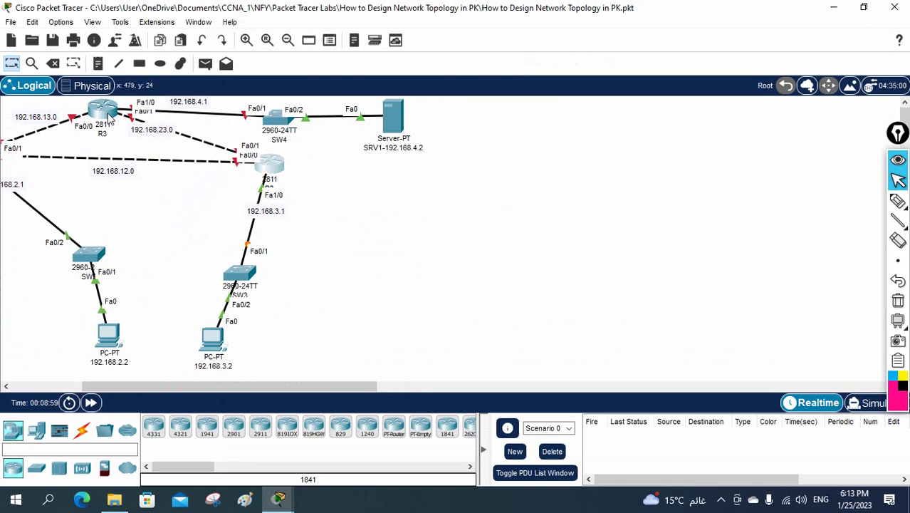
mouse_move(105, 112)
mouse_down()
mouse_move(55, 136)
mouse_move(175, 75)
mouse_move(112, 80)
mouse_up()
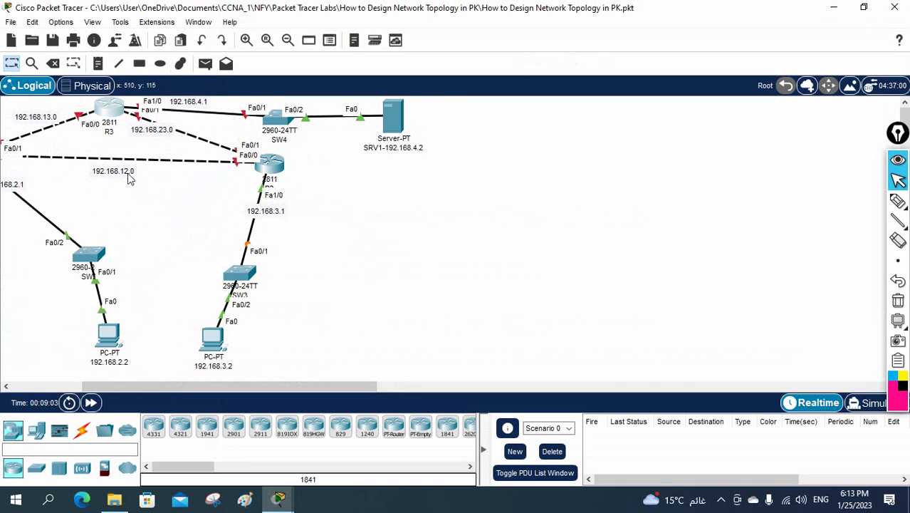
Step: Assign 192.168.12.2 with mask 255.255.255.0 to R2's interface f0/0 and enable the interface
click(261, 168)
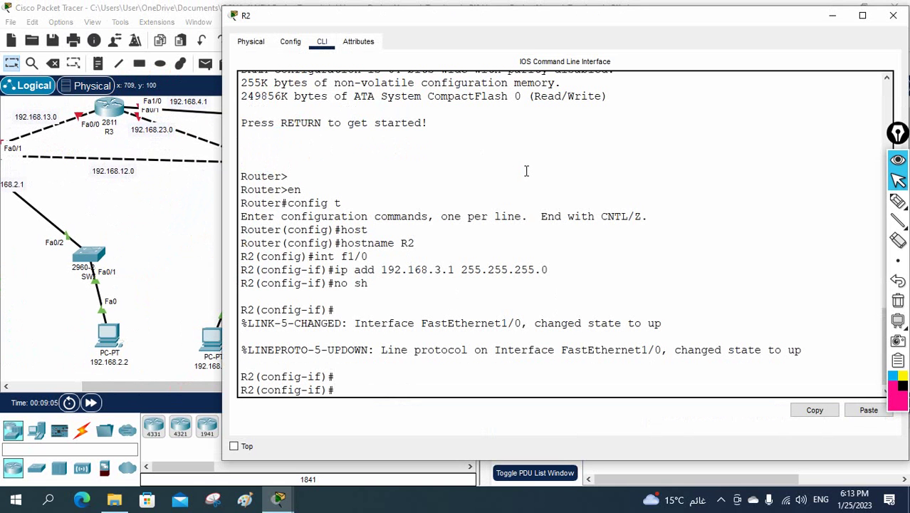
text(int f0/0)
key(Return)
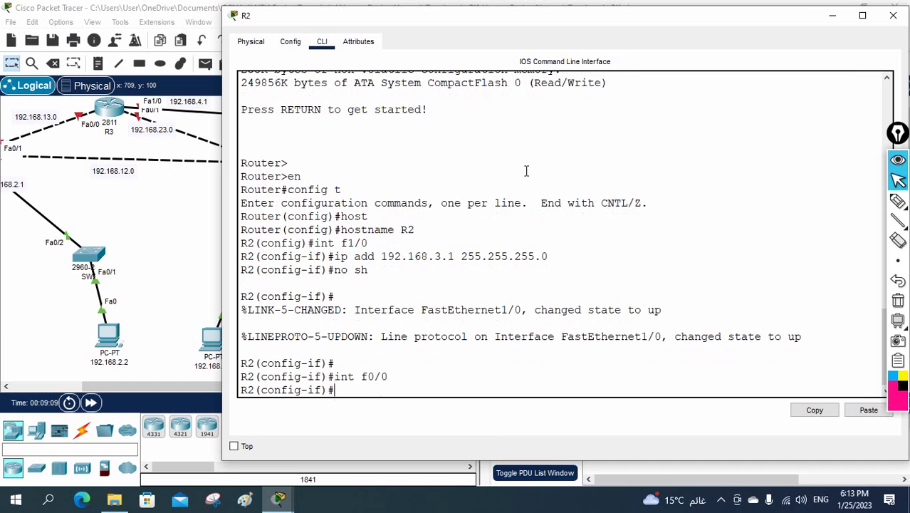
text(ip add )
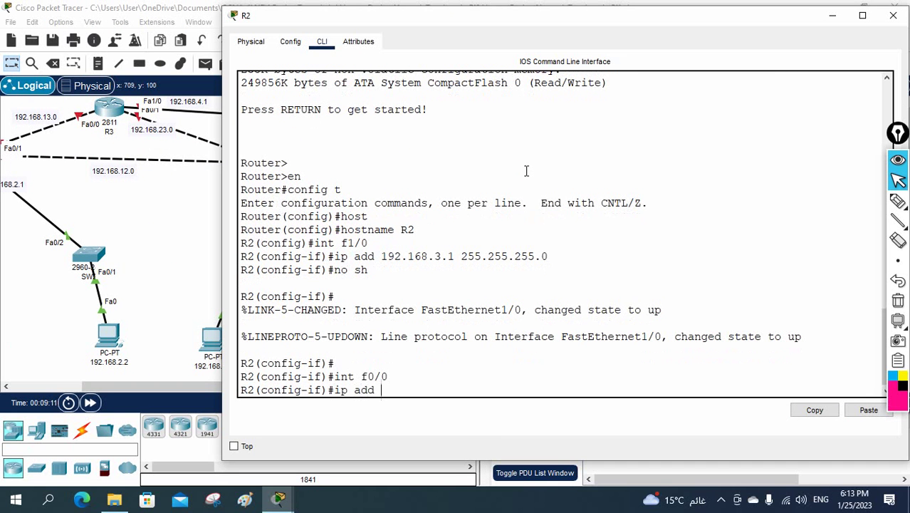
text(192.168)
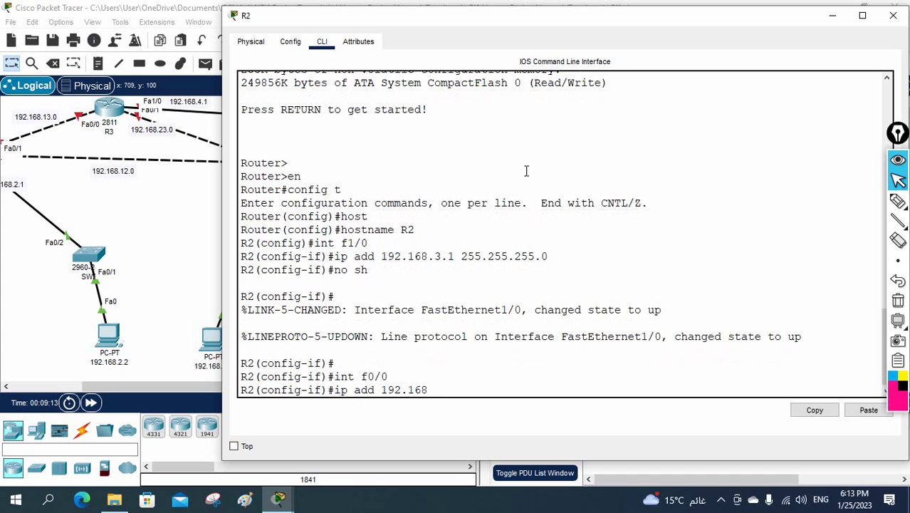
text(.12.2 255.255.255.0)
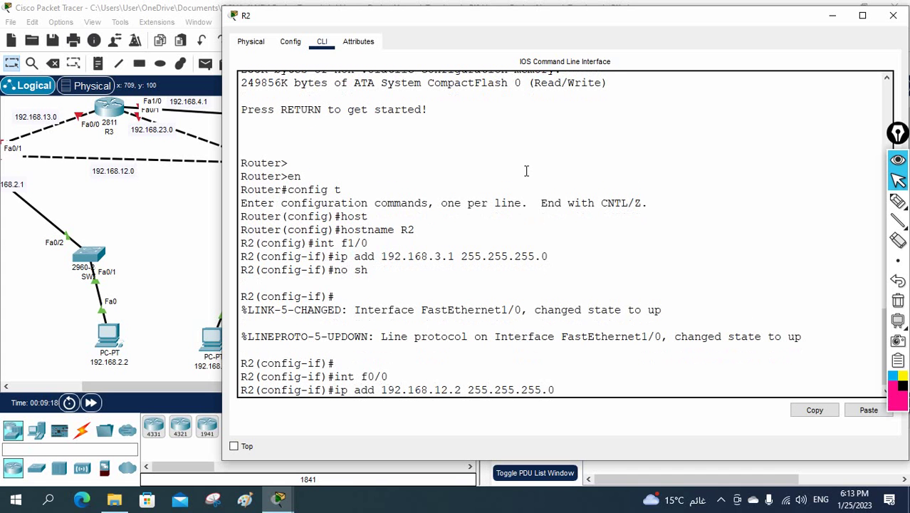
key(Return)
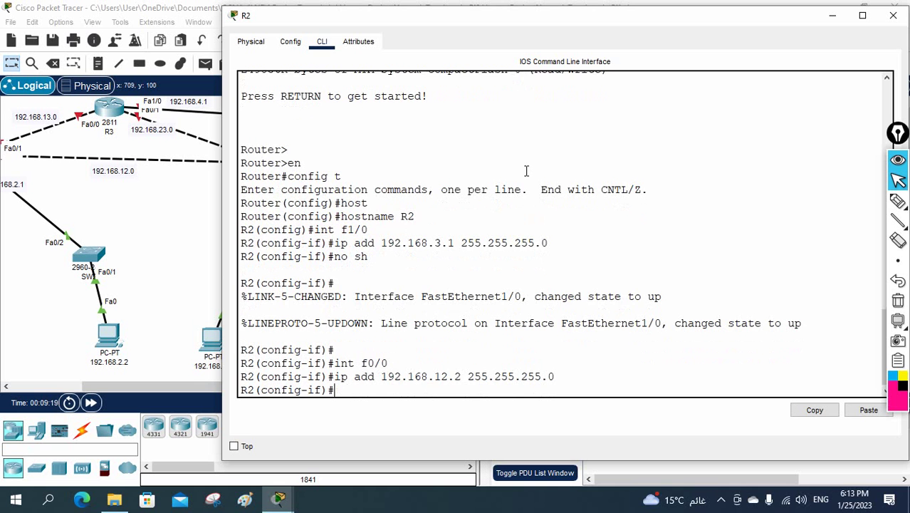
text(no sh)
key(Return)
key(Return)
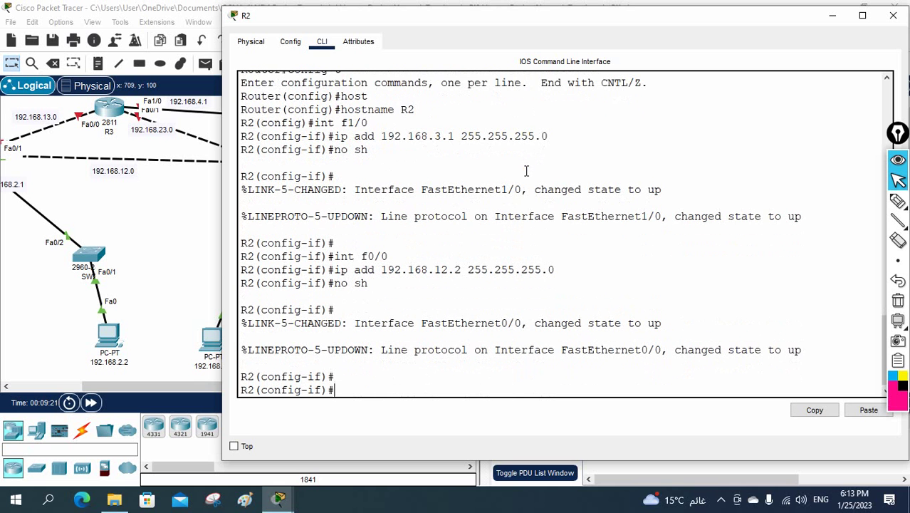
Step: Assign 192.168.23.1 with mask 255.255.255.0 to R2's interface f0/1 and enable the interface
drag(417, 19, 541, 56)
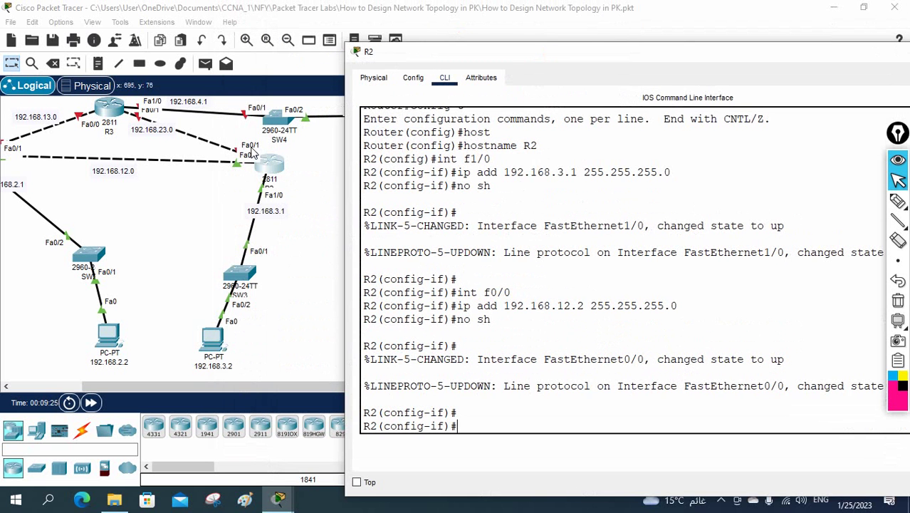
text(int)
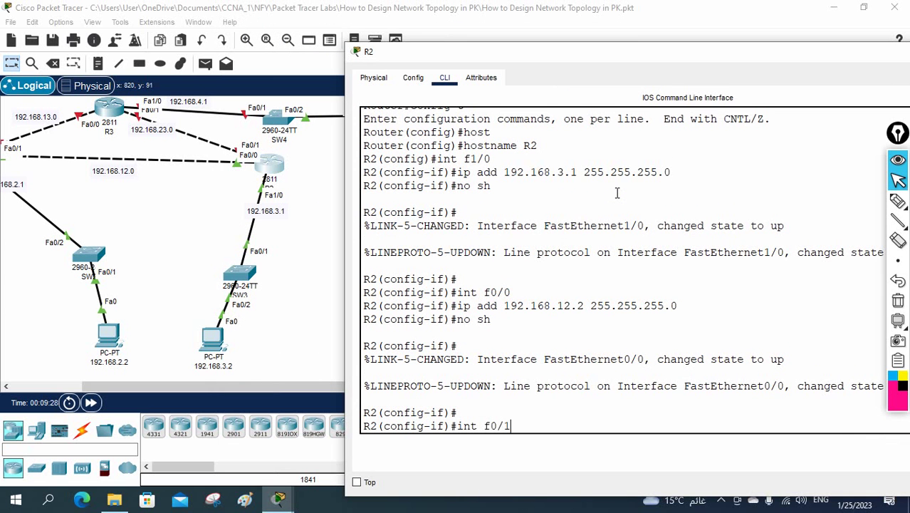
text( f0/1)
key(Return)
text(ip add)
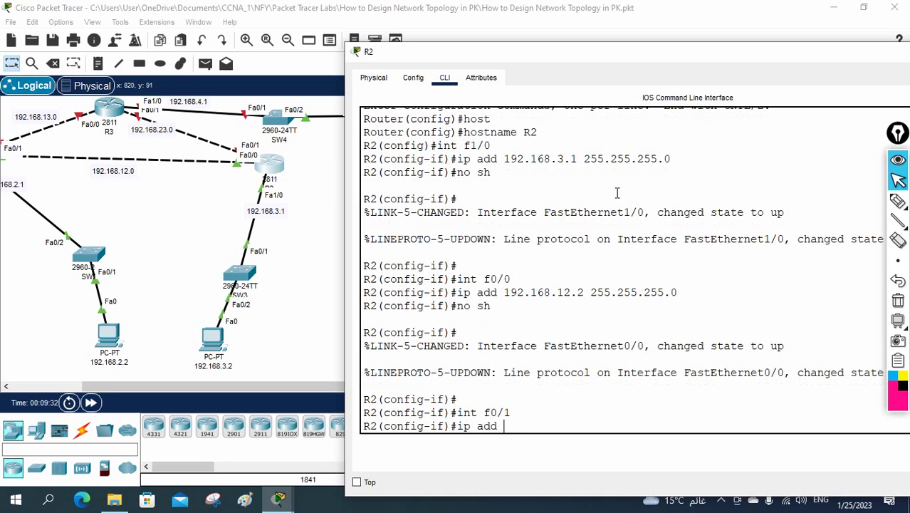
text( 192.168.23.1 255.255)
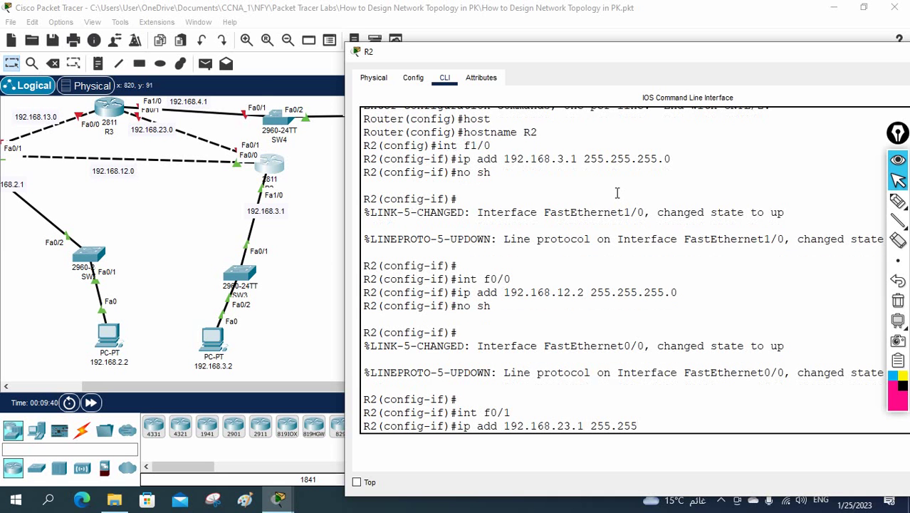
text(.255.0)
key(Return)
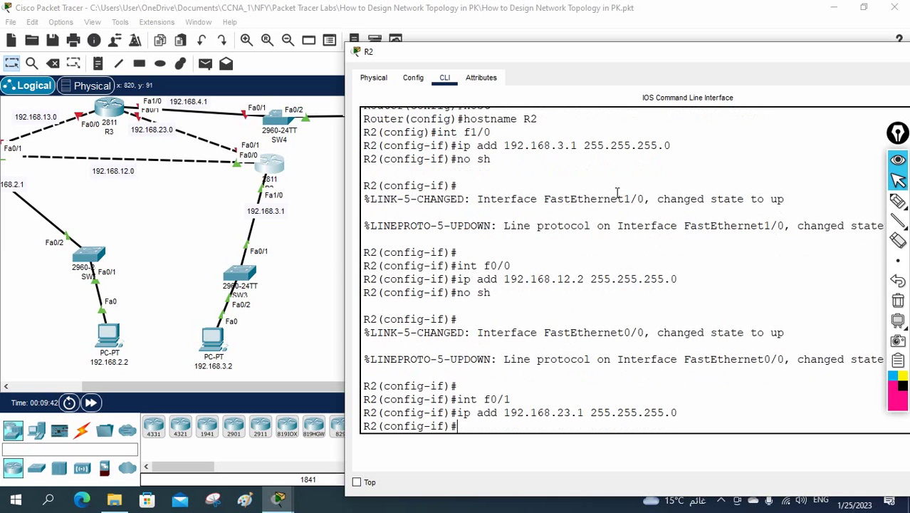
text(no sh)
key(Return)
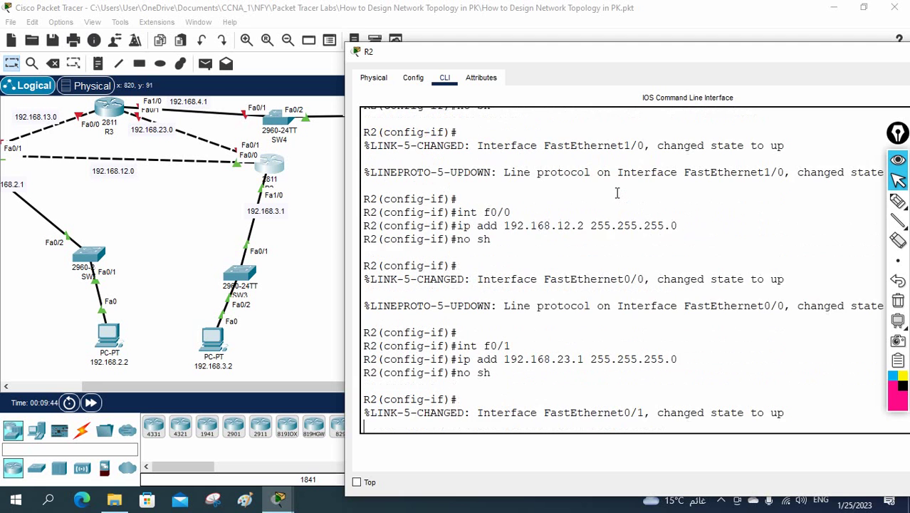
key(Return)
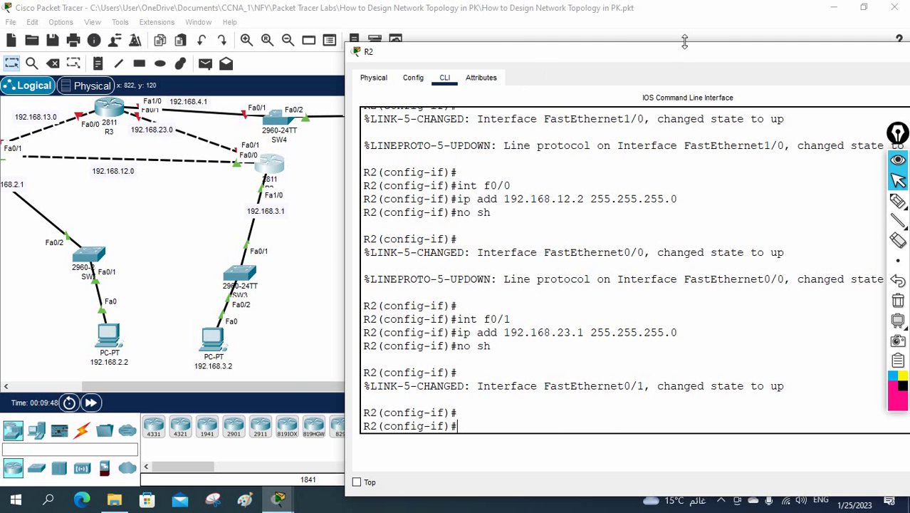
Step: Close R2's window and open R3's command-line interface, placing its window clear of the router topology
drag(679, 63, 485, 76)
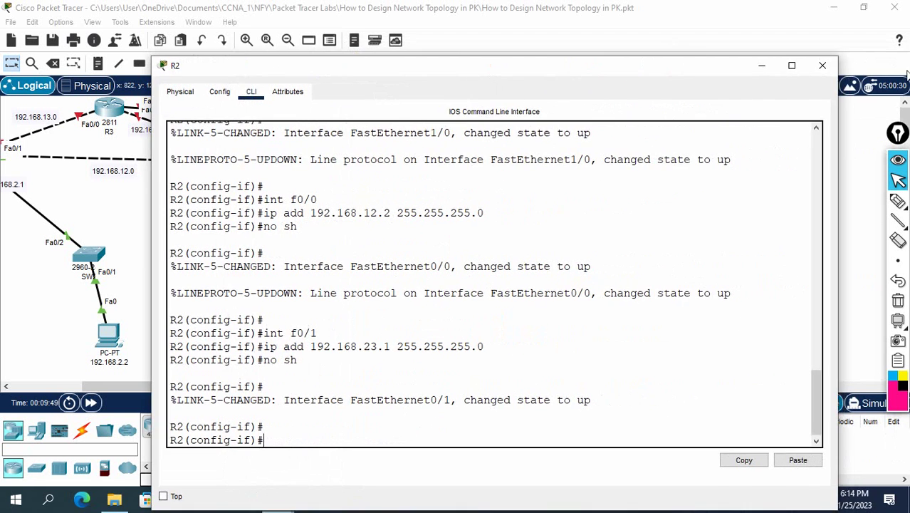
click(823, 65)
drag(310, 394, 238, 393)
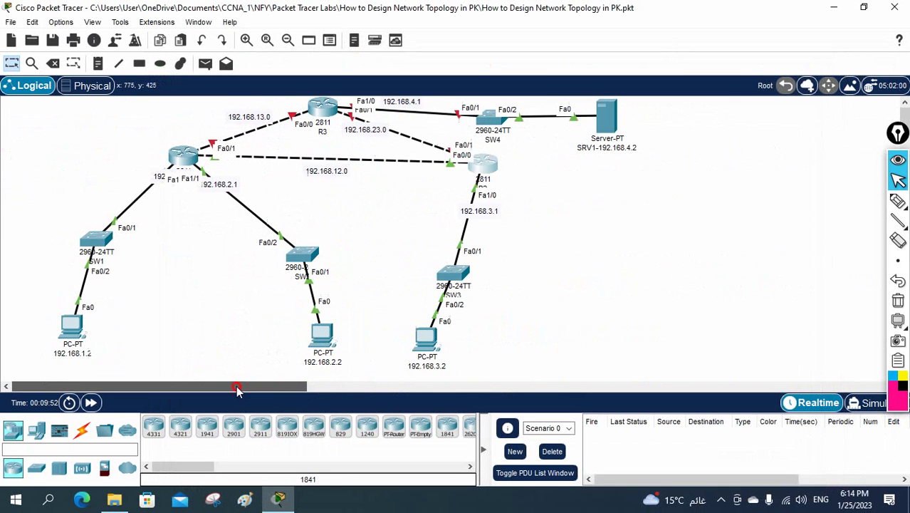
click(332, 111)
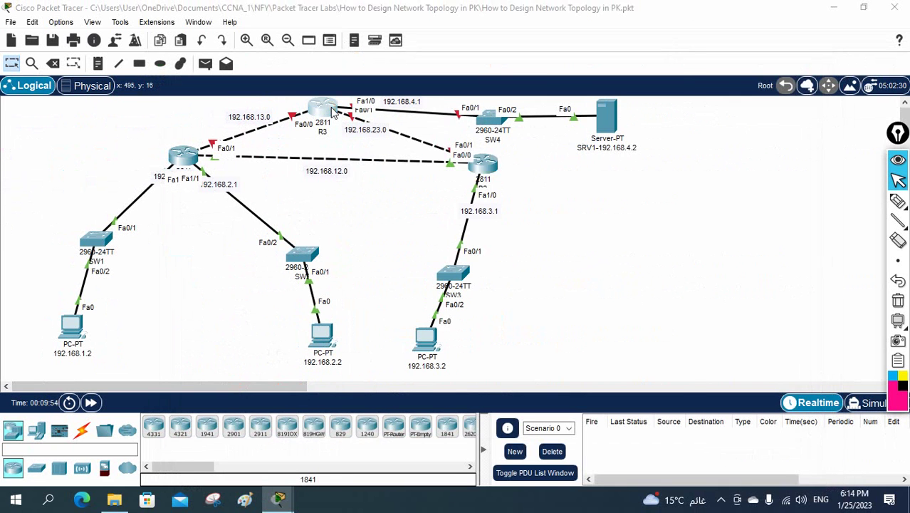
click(322, 41)
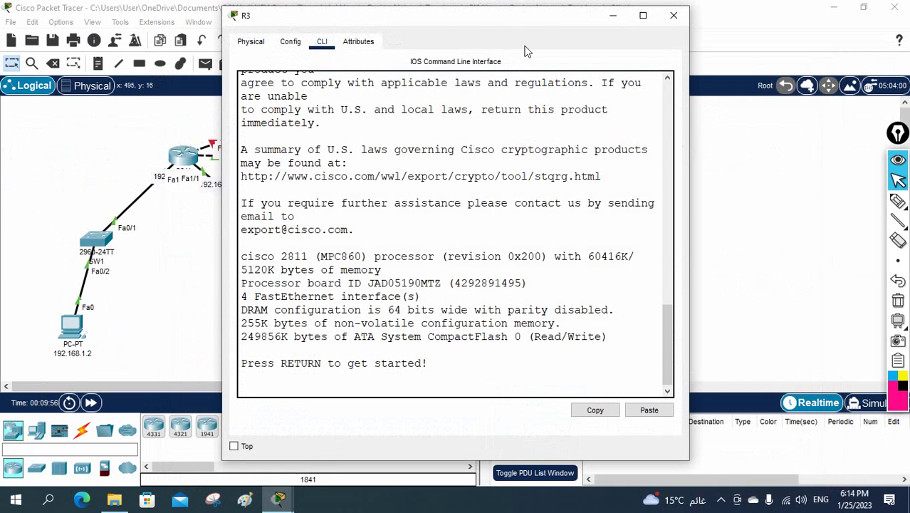
drag(488, 15, 716, 89)
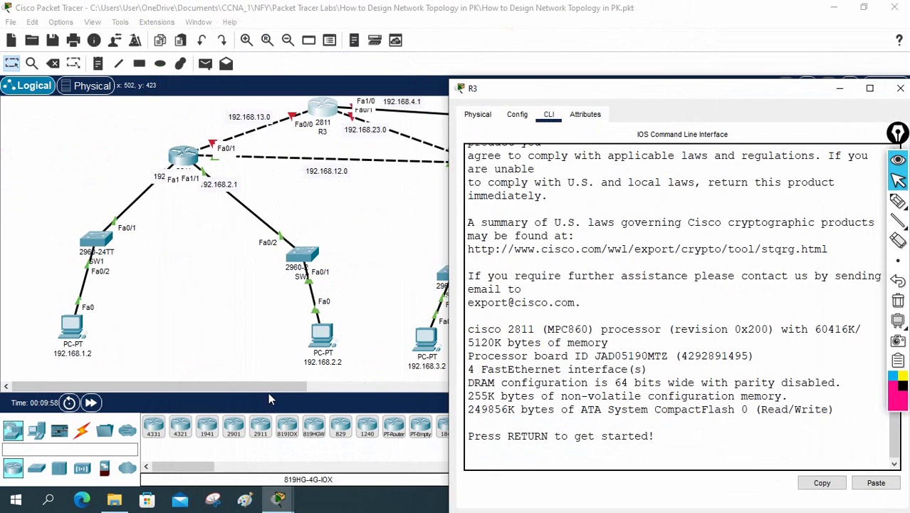
drag(268, 386, 339, 386)
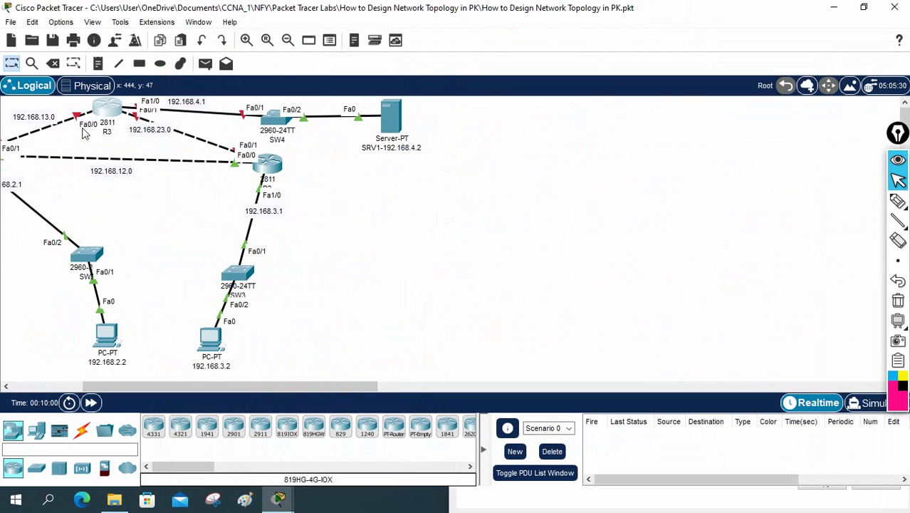
click(107, 108)
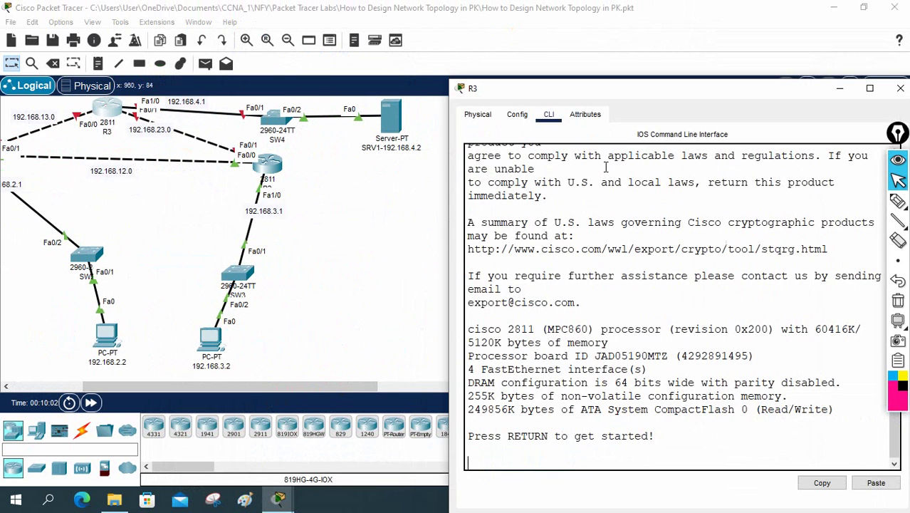
Step: Enter privileged mode and global configuration mode on R3
key(Return)
key(Return)
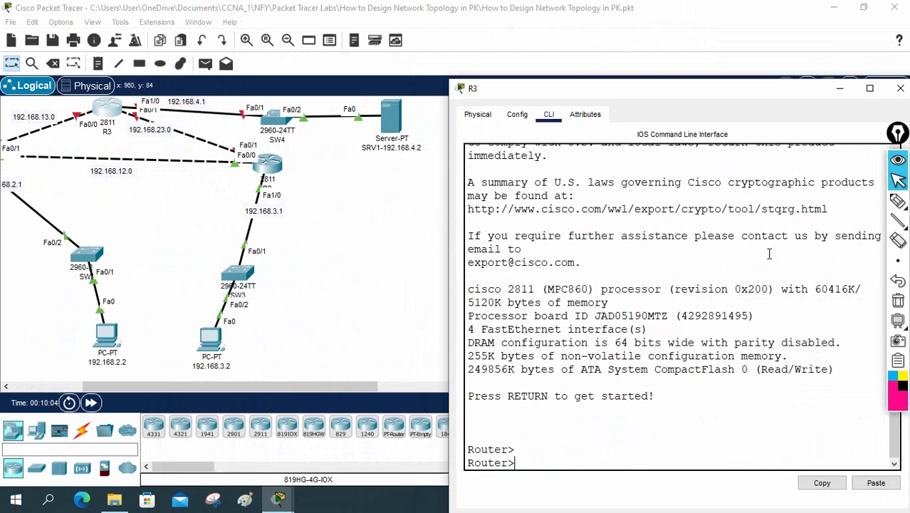
text(en)
key(Return)
text(config t)
key(Return)
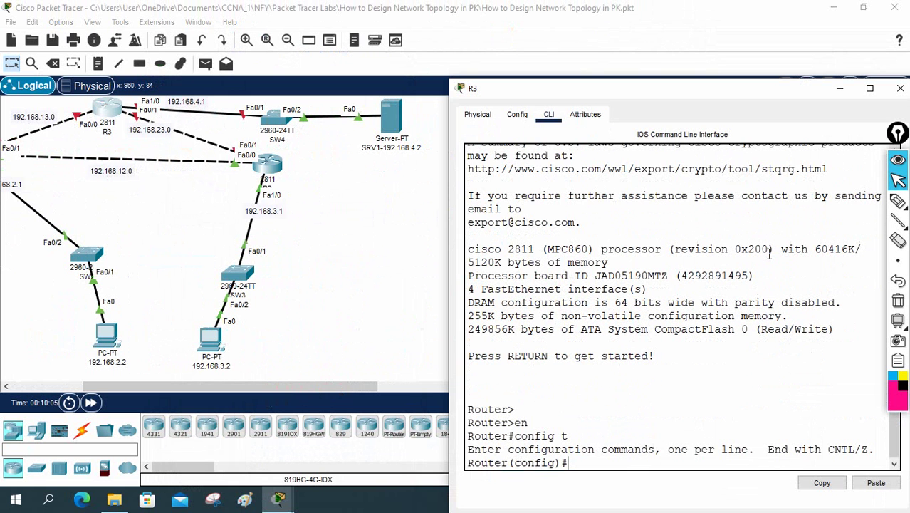
Step: Set the router's hostname to R3
key(BackSpace)
key(BackSpace)
text(host)
key(Tab)
text(R)
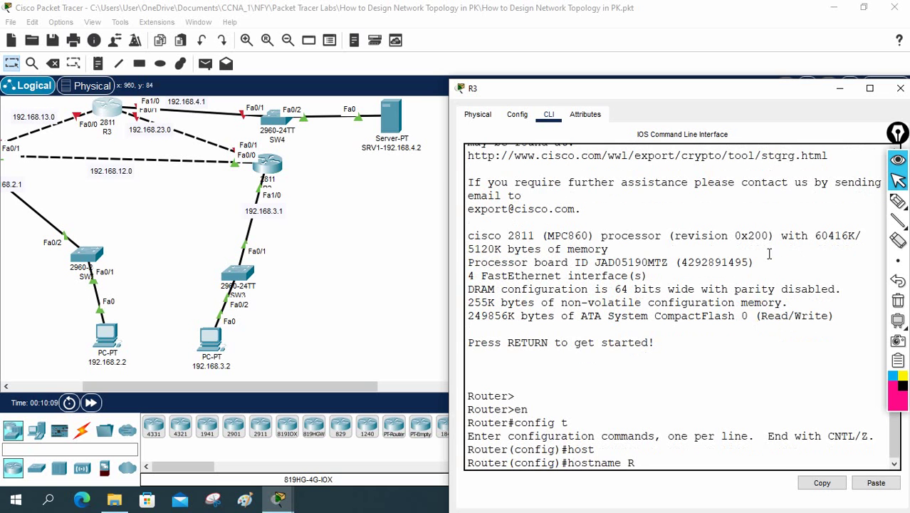
text(3)
key(Return)
key(Return)
Step: Assign 192.168.13.2 with mask 255.255.255.0 to R3's interface f0/0 and enable the interface
text(int f)
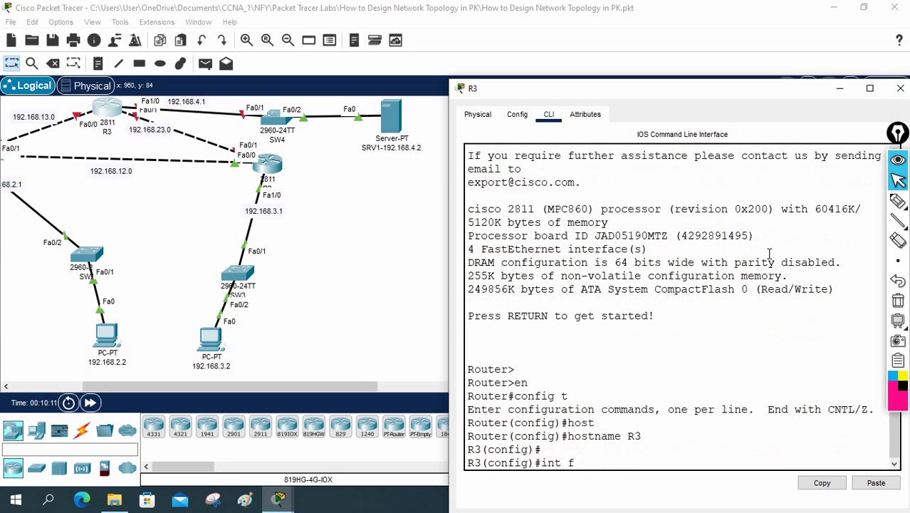
text(0/0)
key(Return)
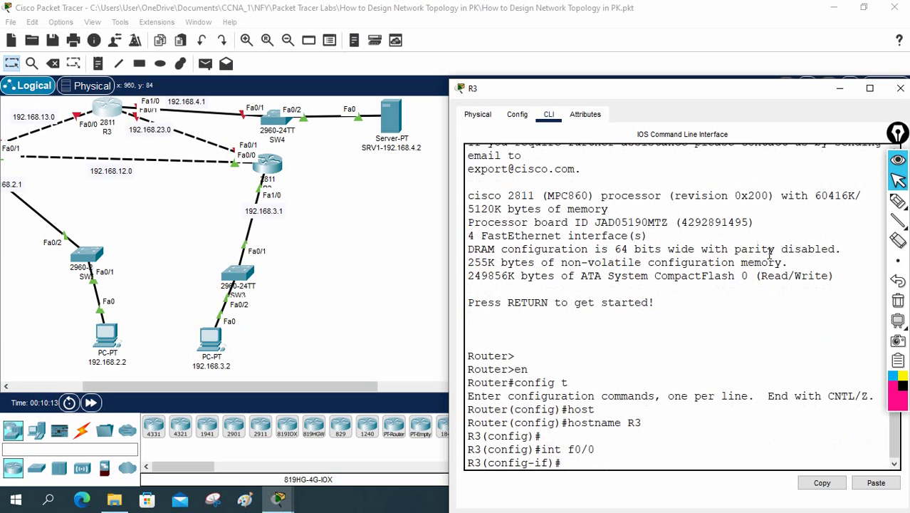
text(ip add 192.16)
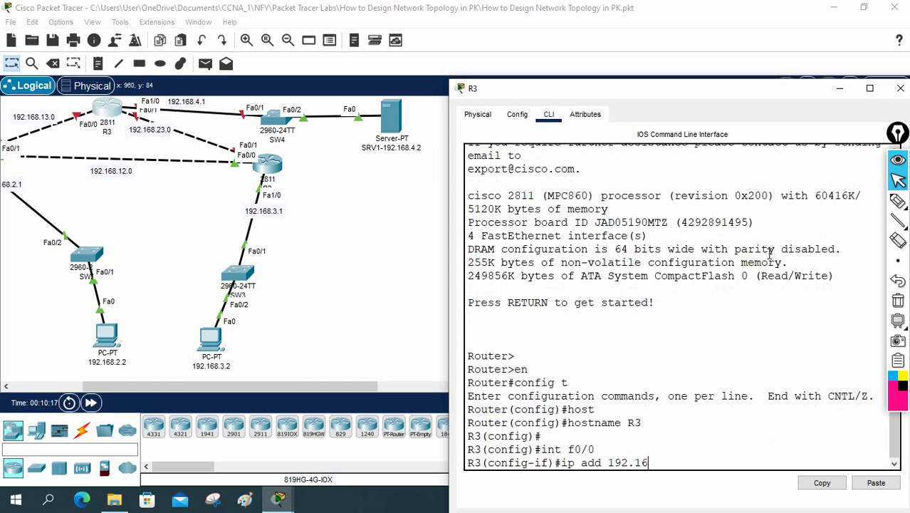
text(8.12.2)
drag(306, 386, 228, 387)
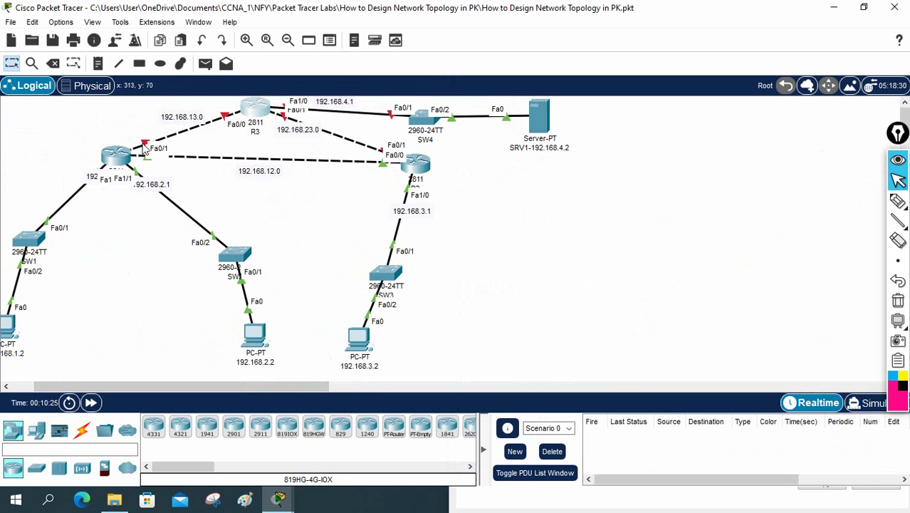
click(258, 113)
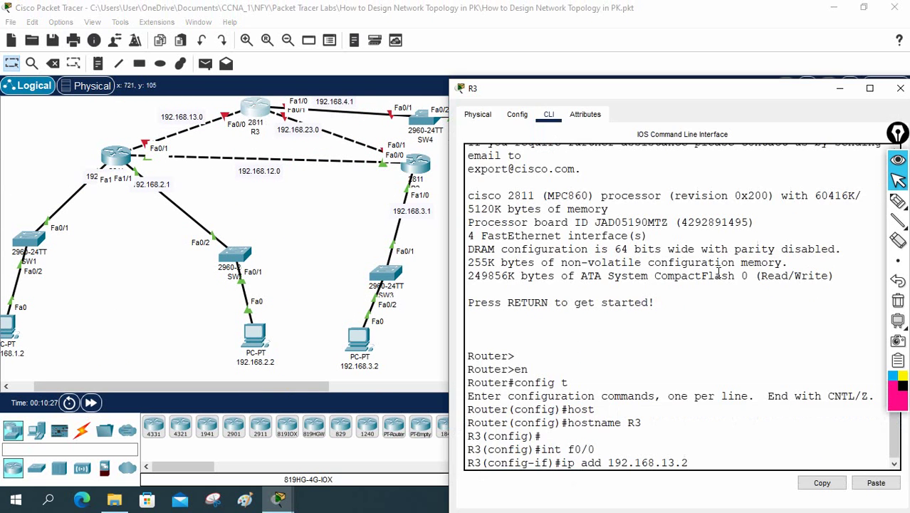
text(255.255.2)
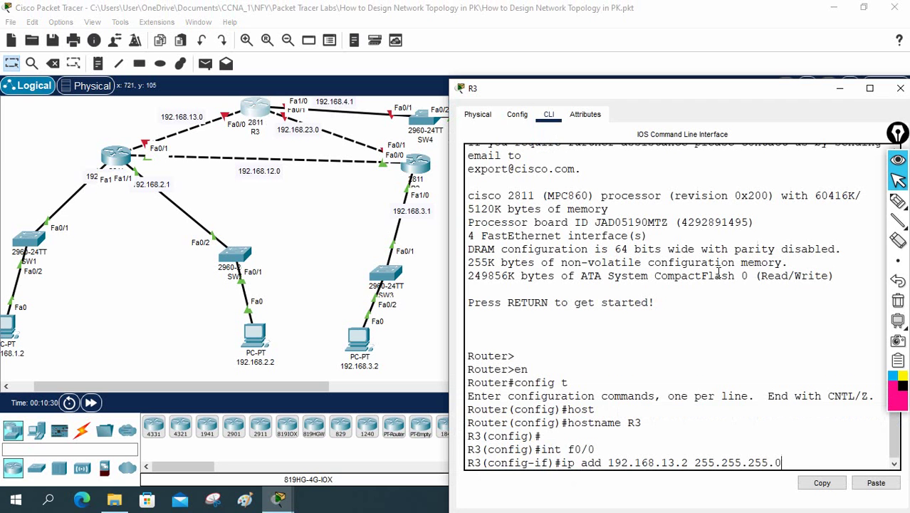
text(55.0)
key(Return)
text(no s)
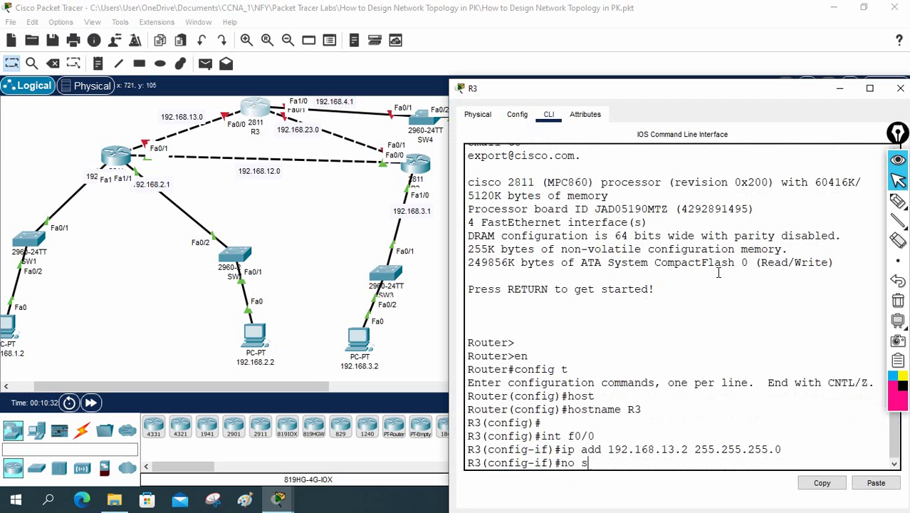
text(h)
key(Return)
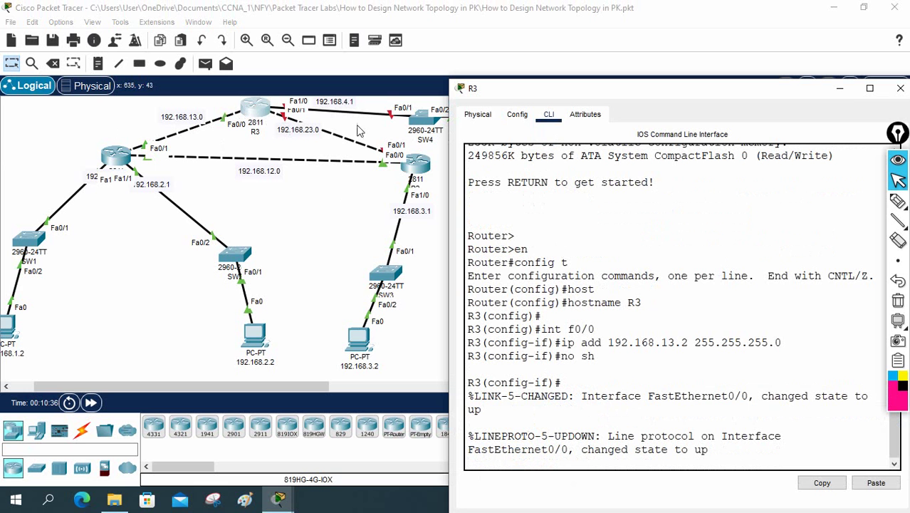
Step: Shift router R2 slightly lower in the topology and return to R3's command-line interface
mouse_move(406, 180)
mouse_down()
mouse_move(374, 258)
mouse_move(342, 218)
mouse_move(407, 192)
mouse_up()
click(262, 114)
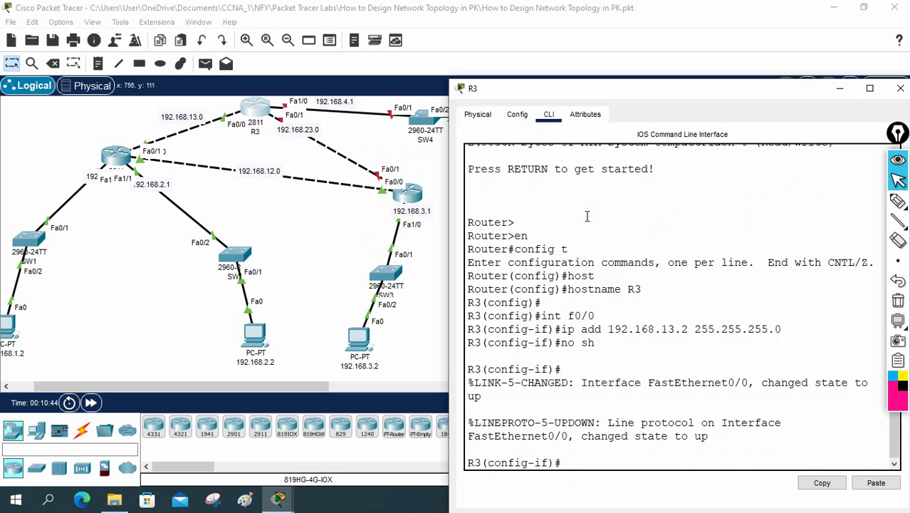
Step: Assign 192.168.23.2 with mask 255.255.255.0 to R3's interface f0/1 and enable the interface
text(int f0/1)
key(Return)
text(ip add)
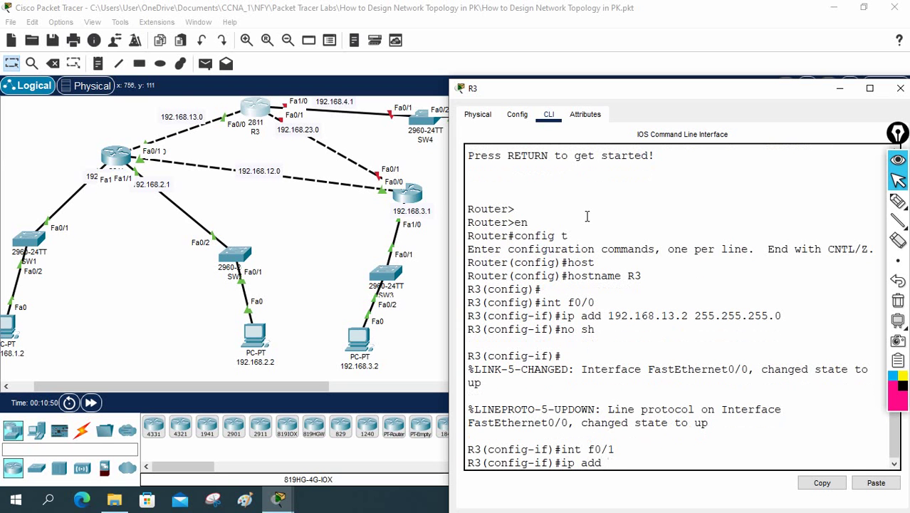
text( 192.168.23.2 255.25)
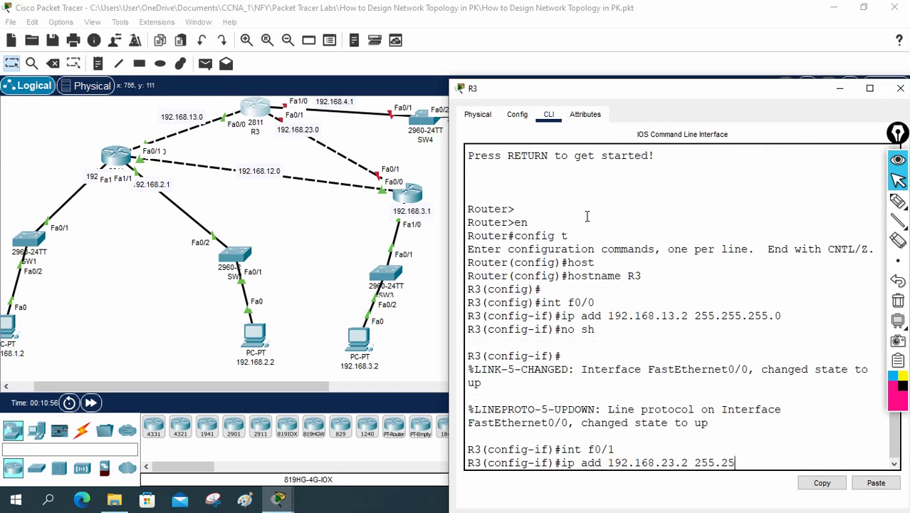
text(5.255.0)
key(Return)
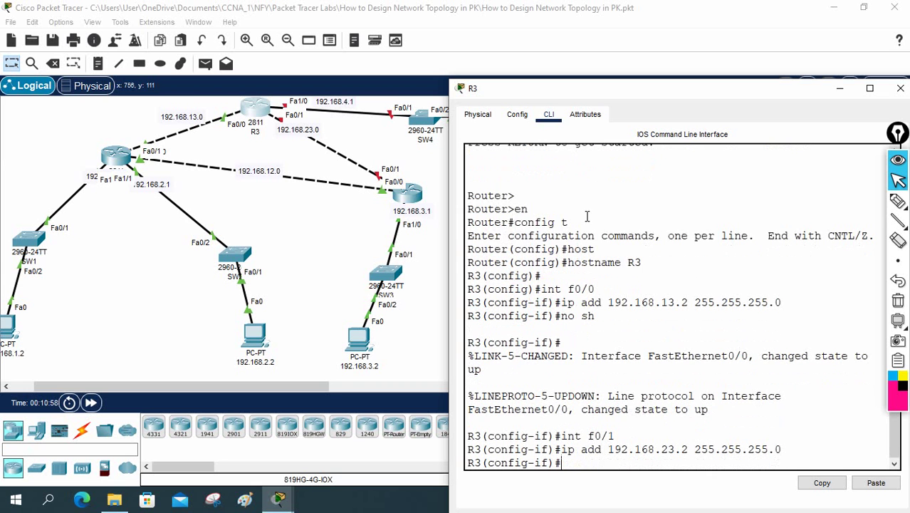
text(no sh)
key(Return)
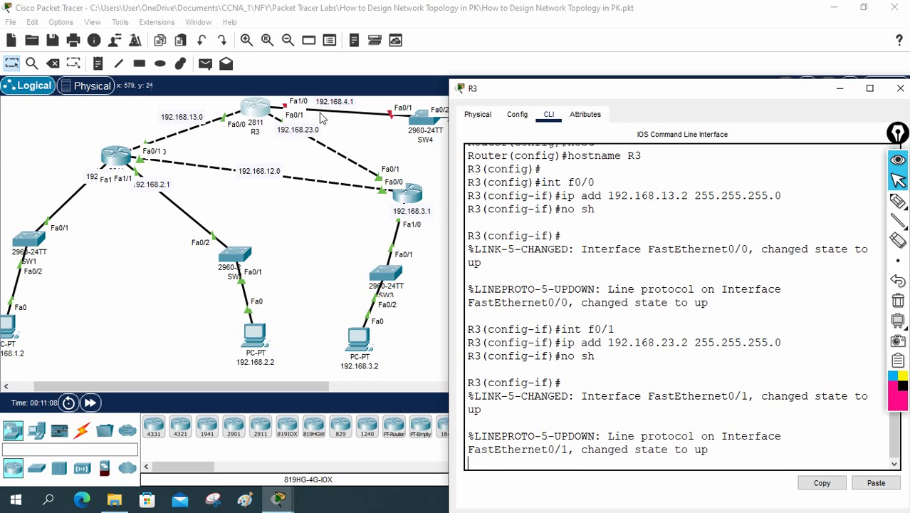
key(Return)
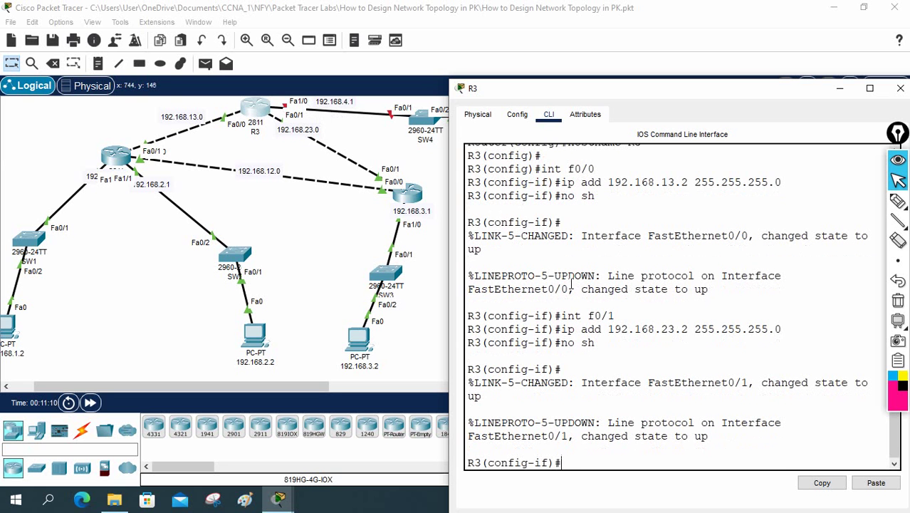
Step: Configure and enable R3's interface f1/0 with 192.168.4.1 and mask 255.255.255.0, and save the router's configuration
text(int f1/0)
key(Return)
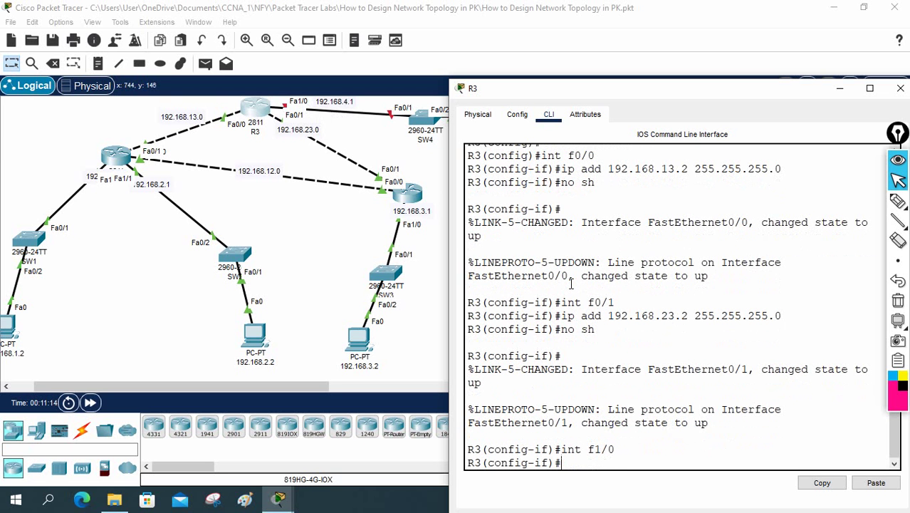
text(ip add 192.168)
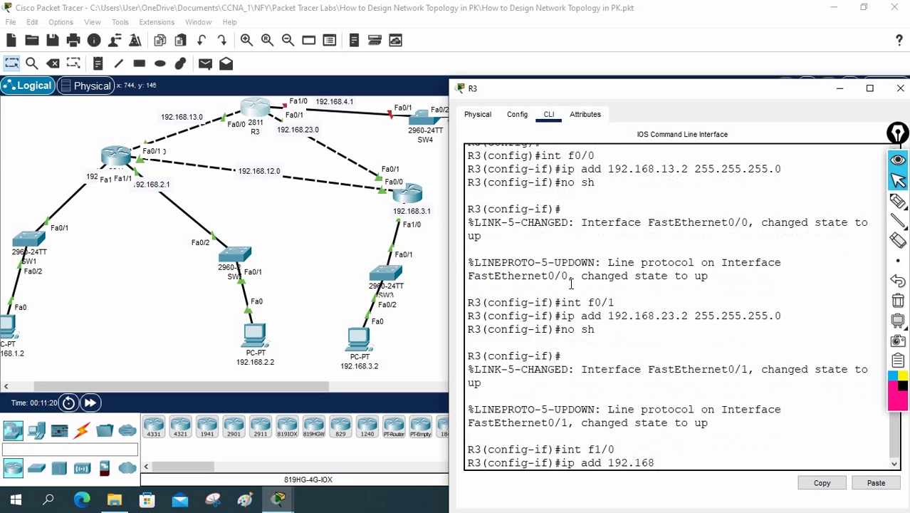
text(.4.1 255.255.255.0)
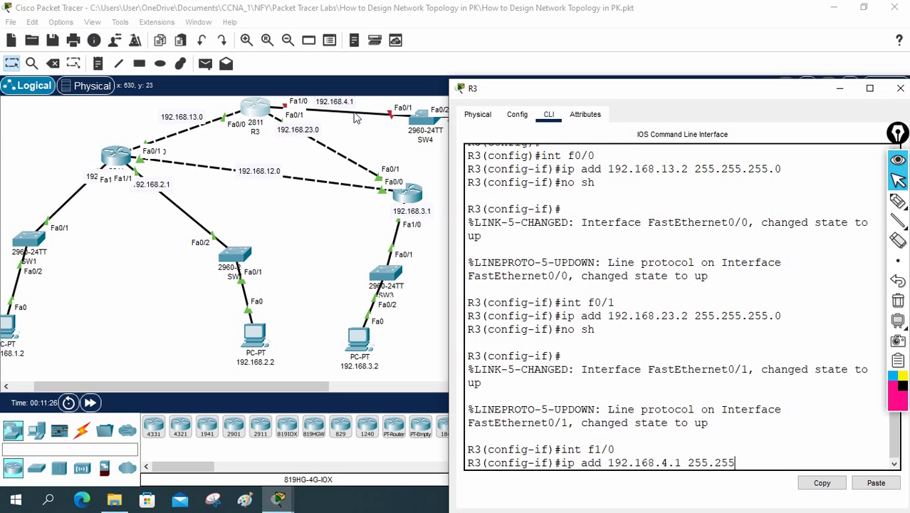
key(Return)
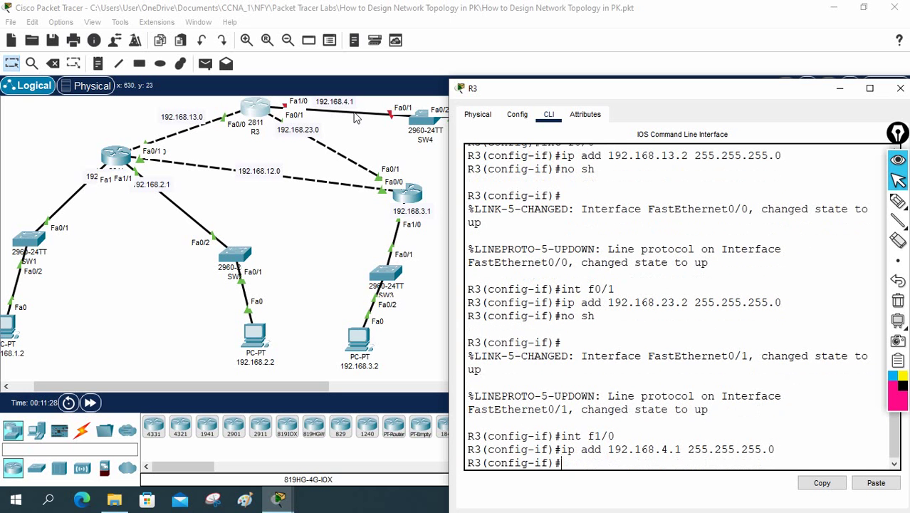
text(no sh)
key(Return)
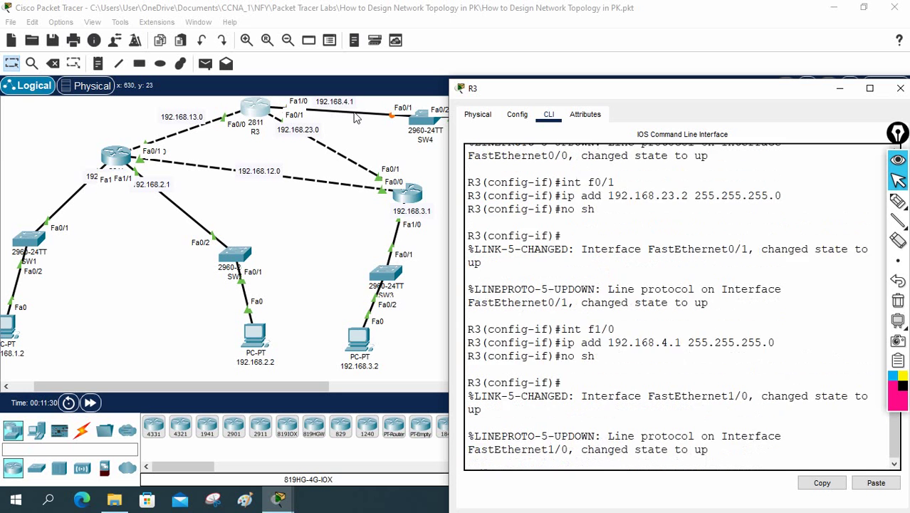
text(do wr)
key(Return)
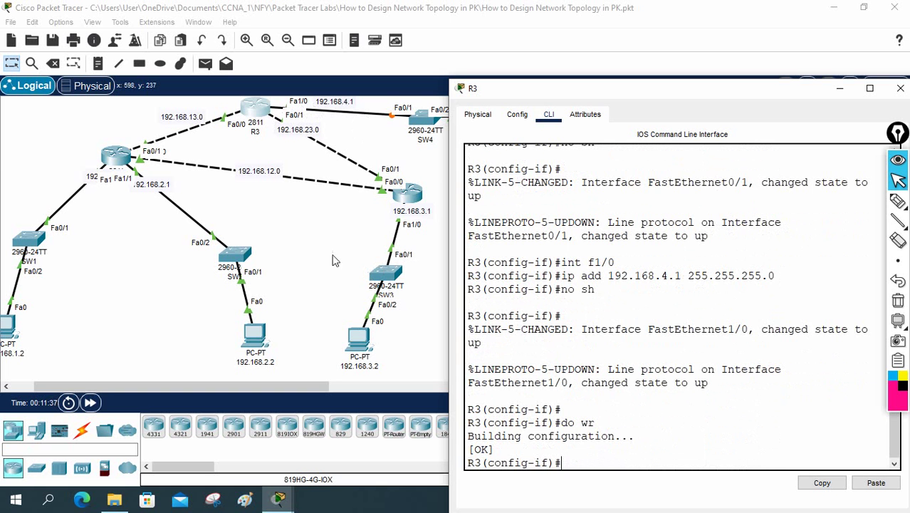
Step: Give the PC labelled 192.168.2.2 the static address 192.168.2.2, mask 255.255.255.0 and default gateway 192.168.2.1, and close its window
click(258, 339)
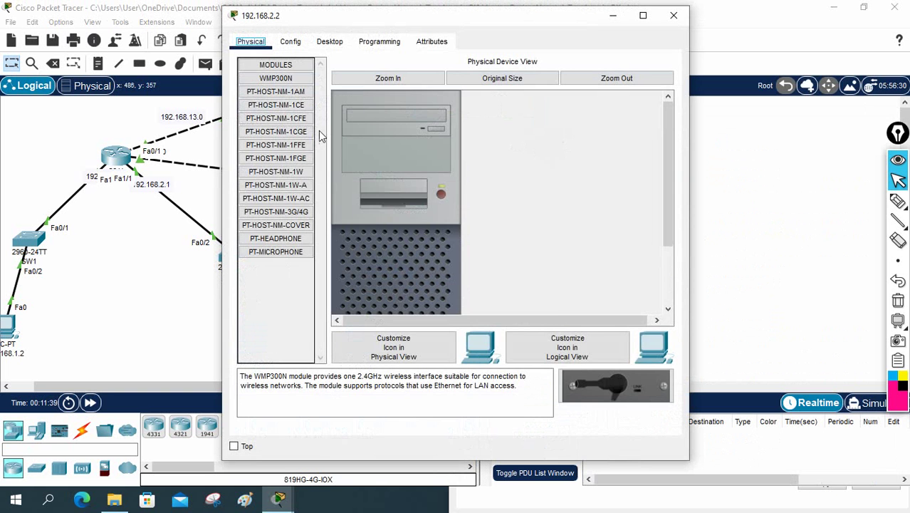
click(329, 42)
click(289, 100)
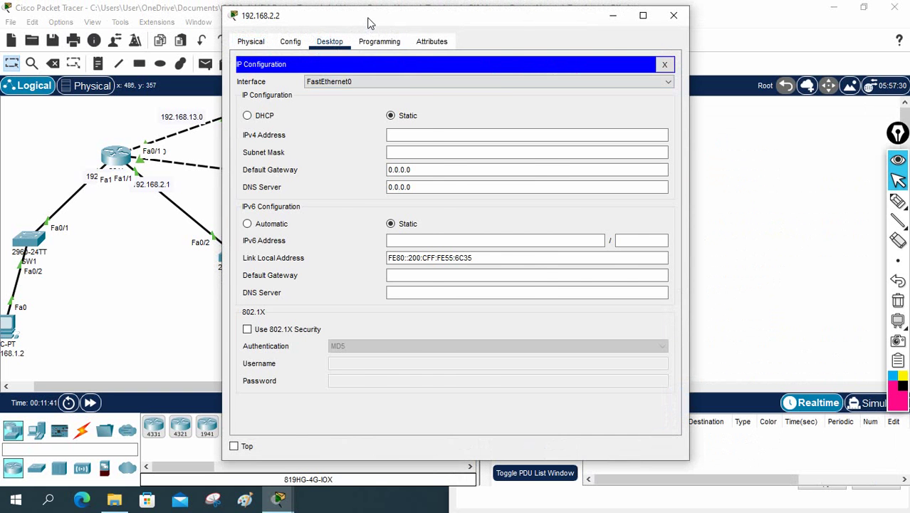
drag(367, 20, 532, 37)
click(581, 151)
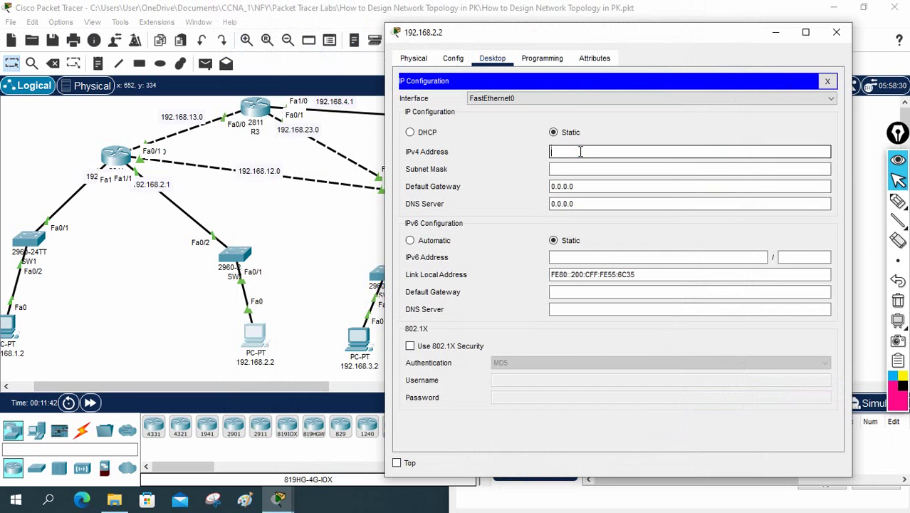
text(192.16)
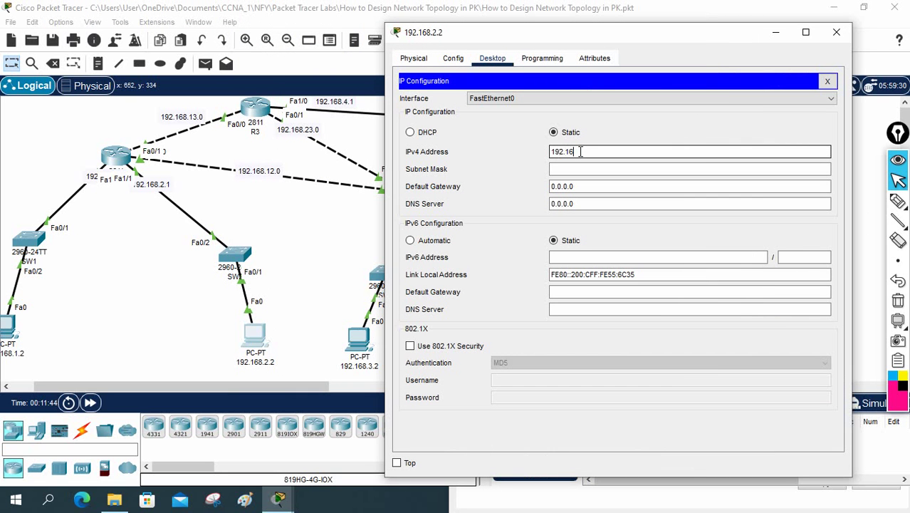
text(8.2.2)
key(Tab)
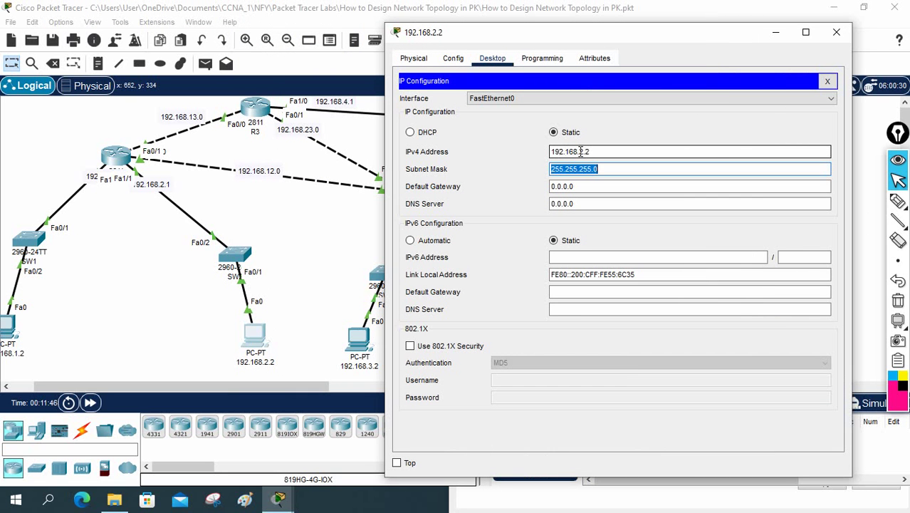
key(Tab)
text(192.1)
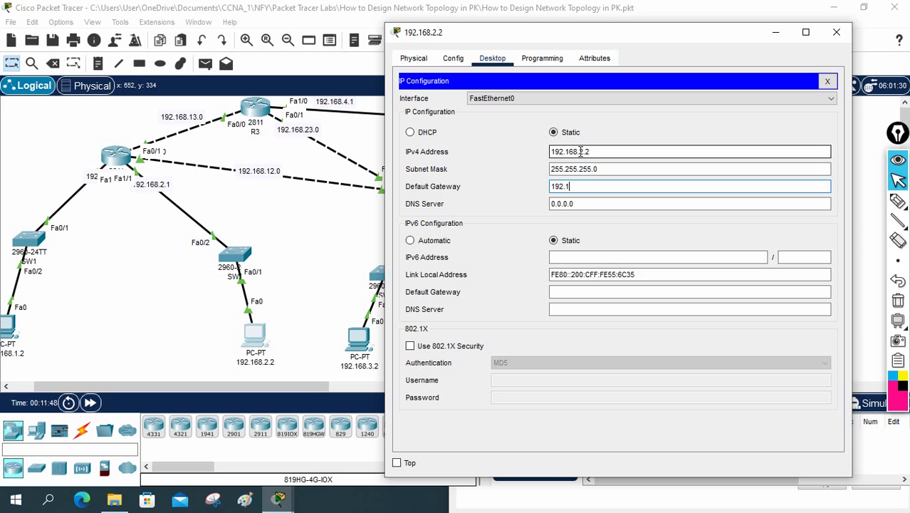
text(68.2.1)
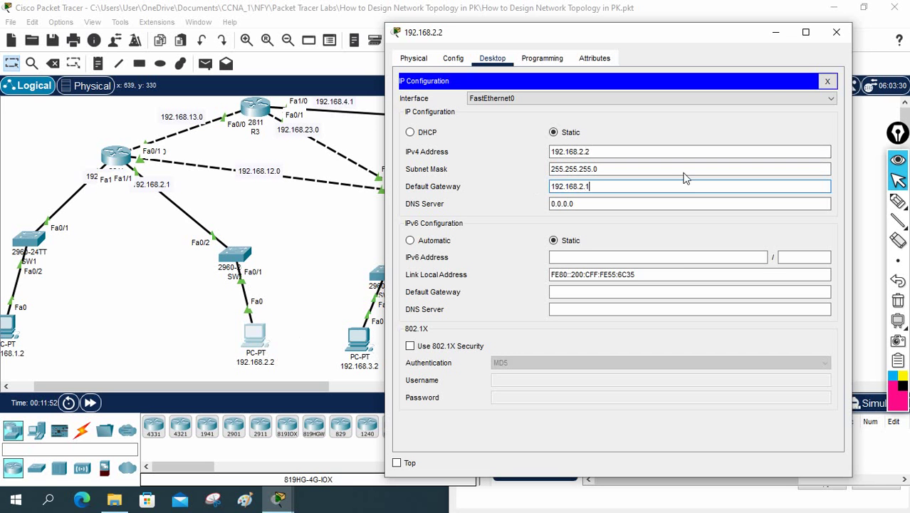
click(836, 32)
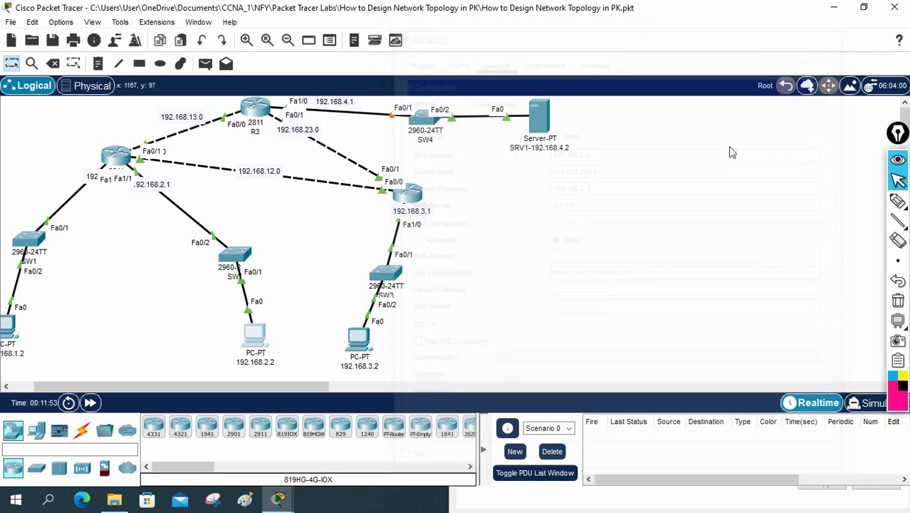
Step: Give the PC labelled 192.168.3.2 the static address 192.168.3.2, mask 255.255.255.0 and default gateway 192.168.3.1, and close its window
click(359, 339)
click(340, 45)
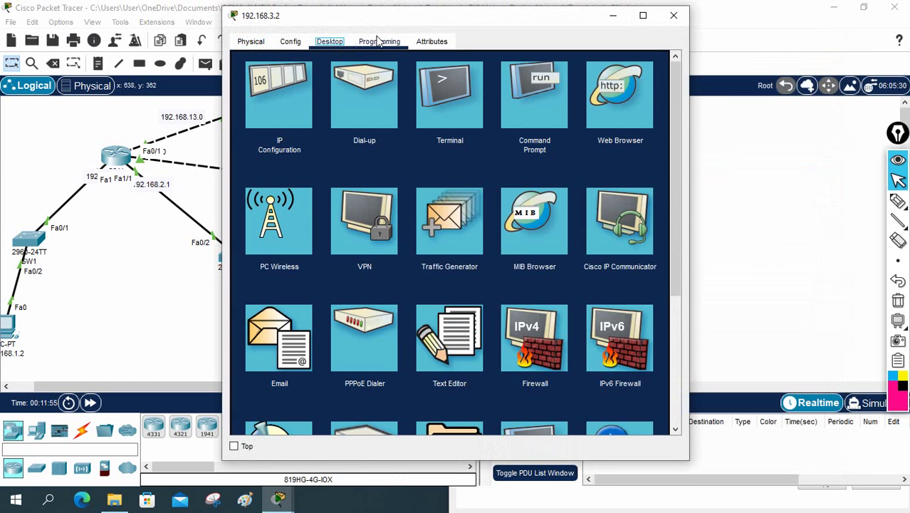
click(306, 90)
click(451, 135)
text(1)
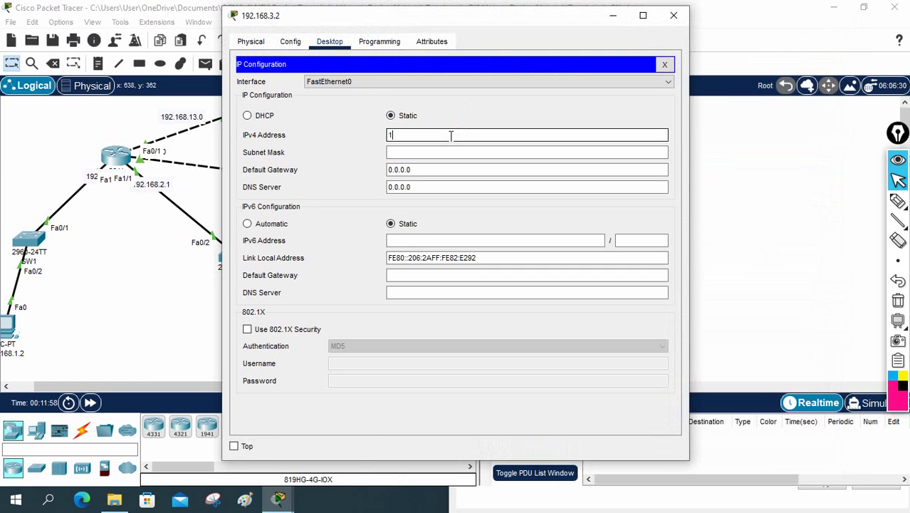
text(92.168.3)
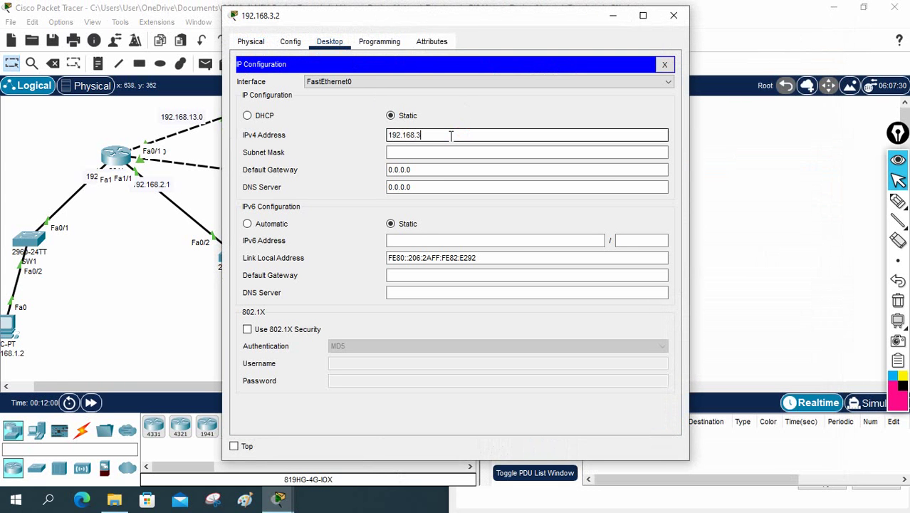
text(.2)
key(Tab)
key(Tab)
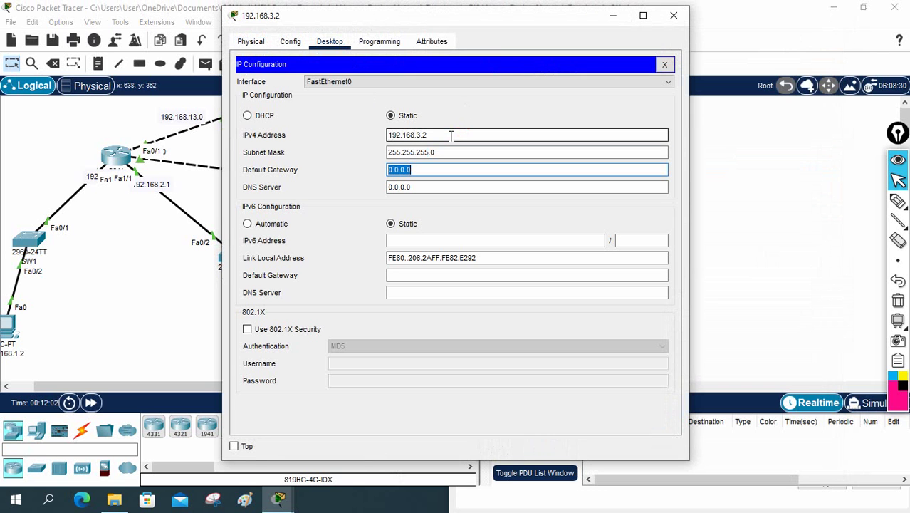
text(192.168.3.1)
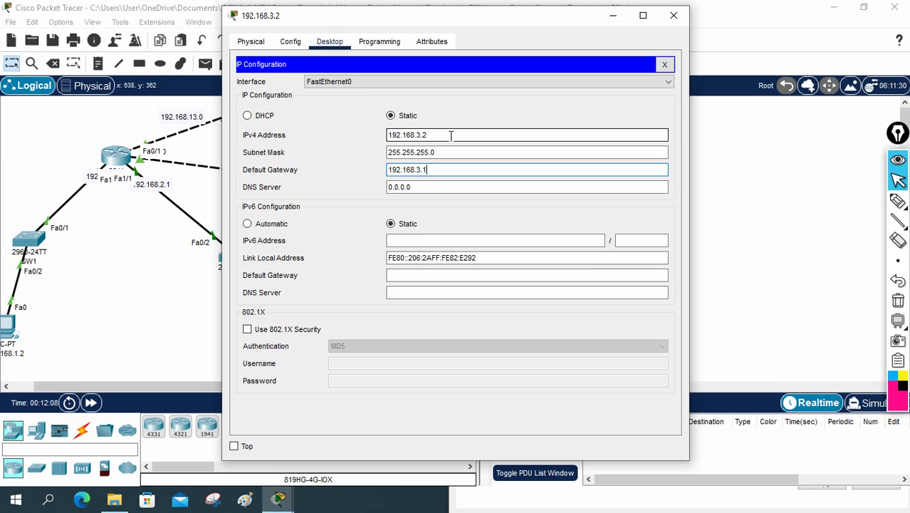
click(669, 19)
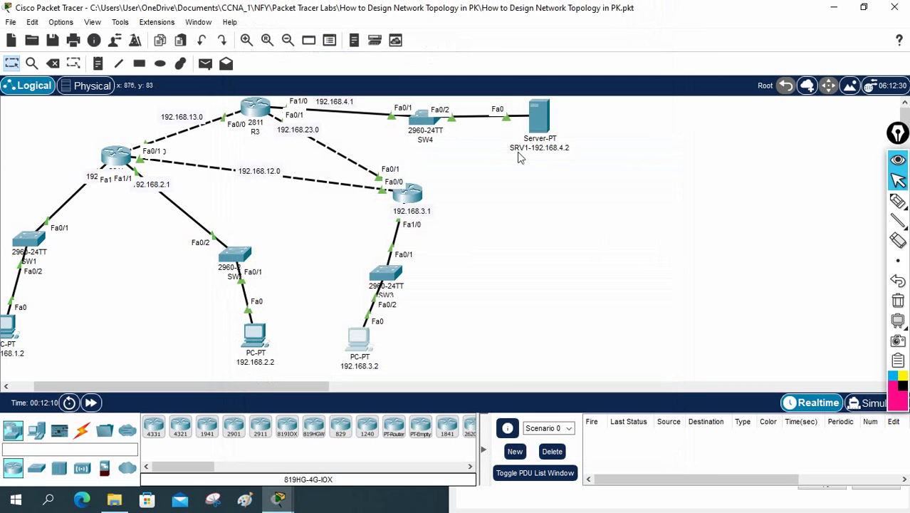
Step: Give the server SRV1 the static address 192.168.4.2, mask 255.255.255.0 and default gateway 192.168.4.1, and close its window
click(541, 118)
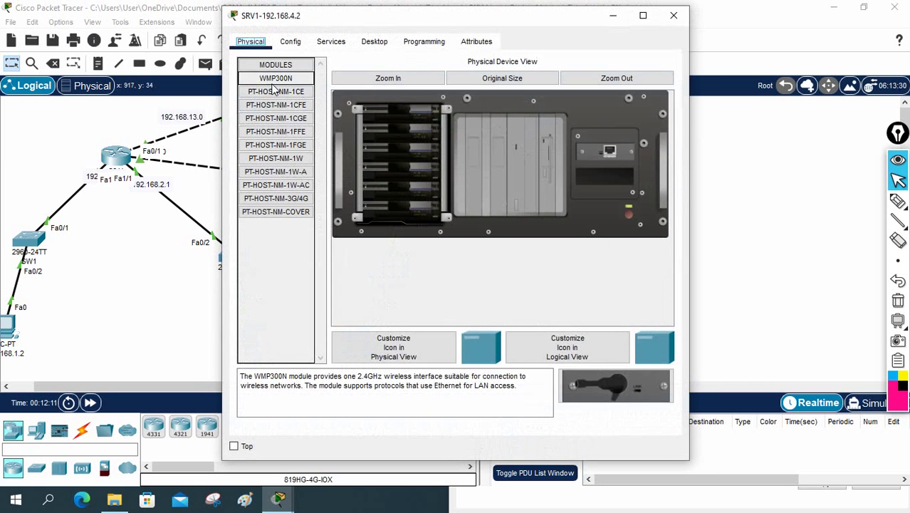
click(372, 42)
click(282, 84)
click(418, 120)
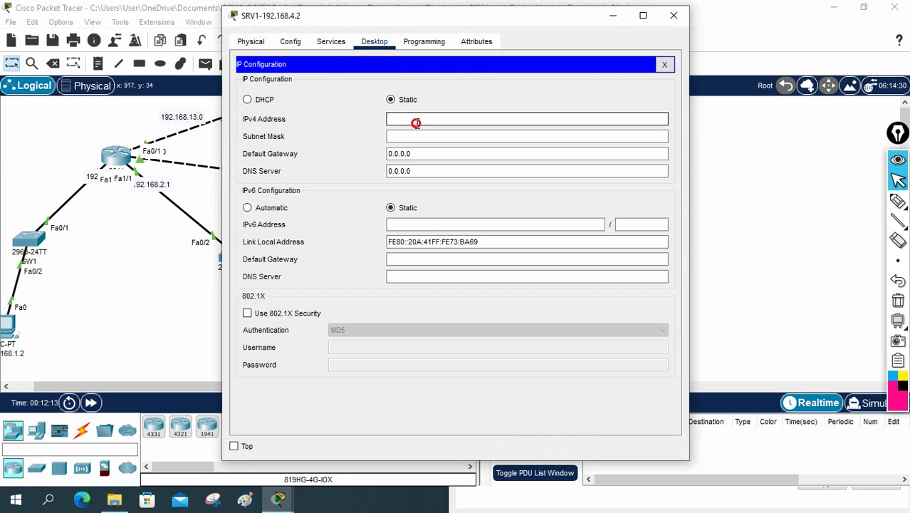
text(192)
key(Tab)
key(Tab)
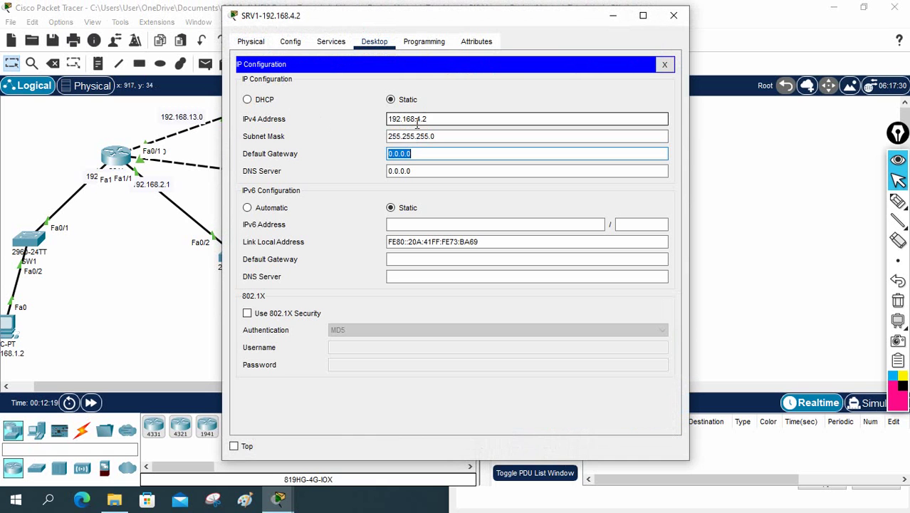
text(192.168.4.1)
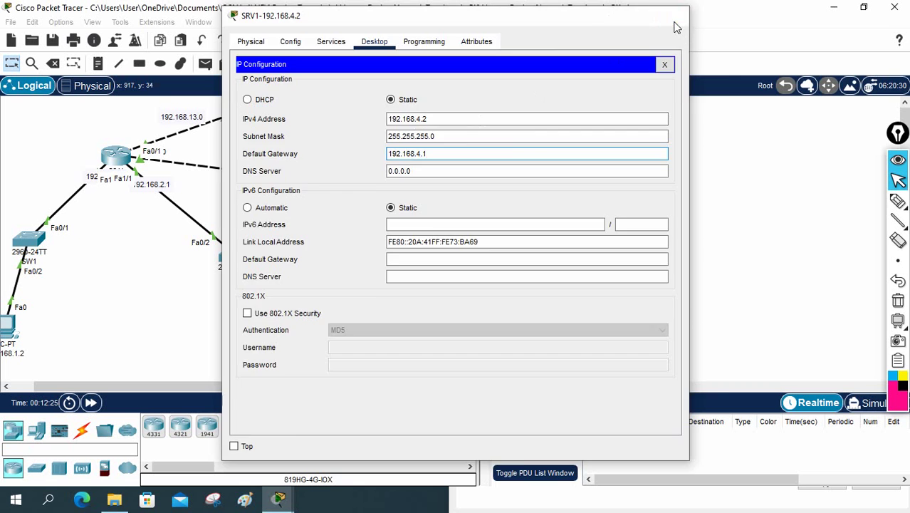
click(674, 15)
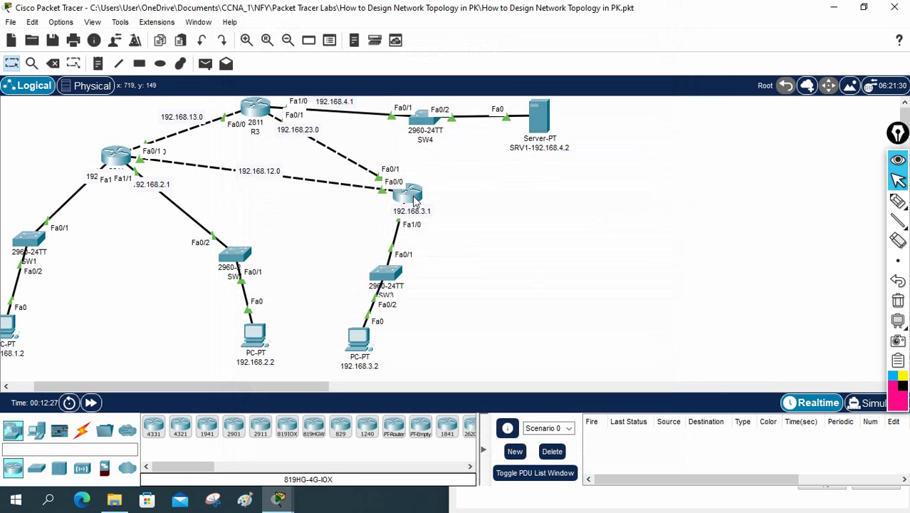
Step: Tidy the topology by moving R2 level with R1 and the PC labelled 192.168.3.2 directly below SW3
drag(412, 196, 382, 156)
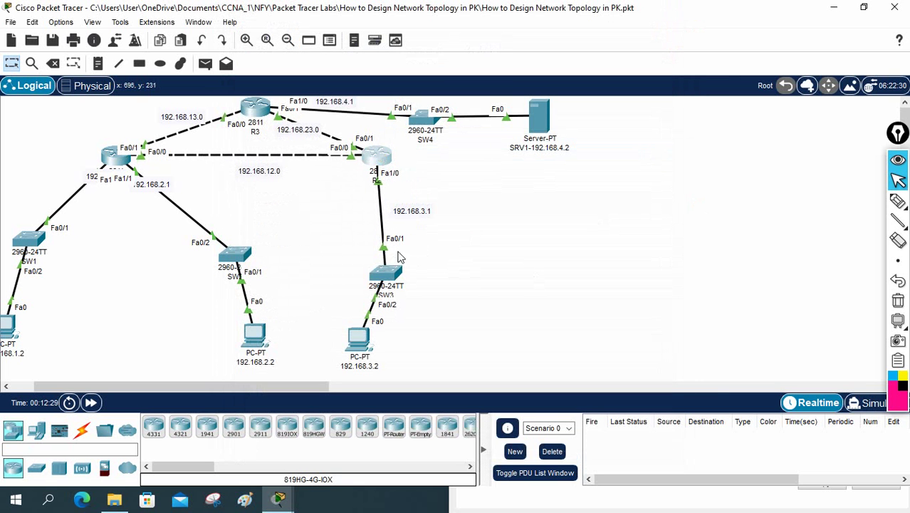
drag(368, 349, 397, 344)
Step: Open R1's command line in a wider window, leave configuration mode and save the running configuration with wr
click(116, 156)
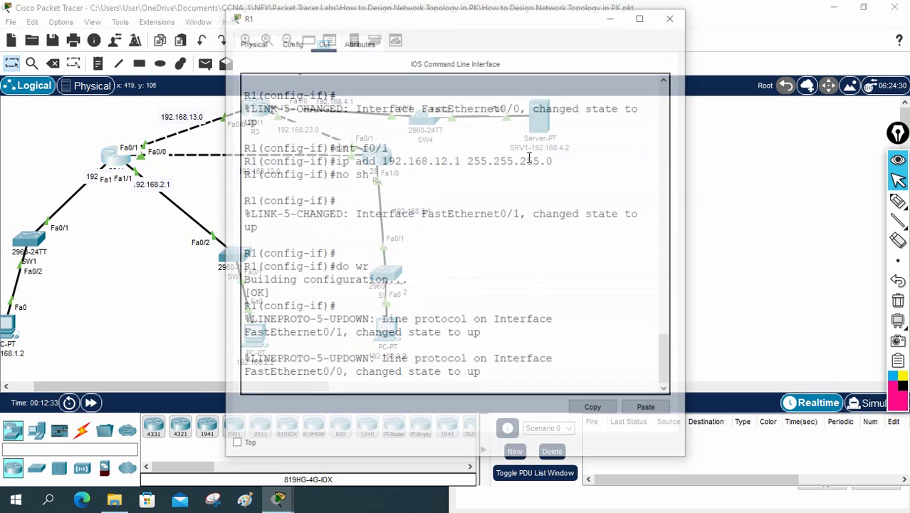
drag(689, 125, 838, 126)
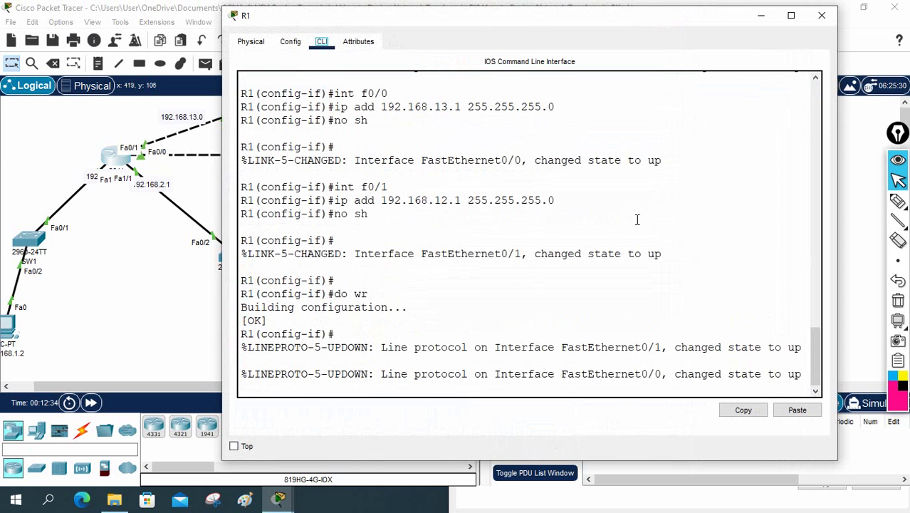
click(638, 217)
key(ctrl+z)
key(Return)
key(Return)
key(Return)
key(Return)
key(Return)
key(Return)
key(Return)
key(Return)
key(Return)
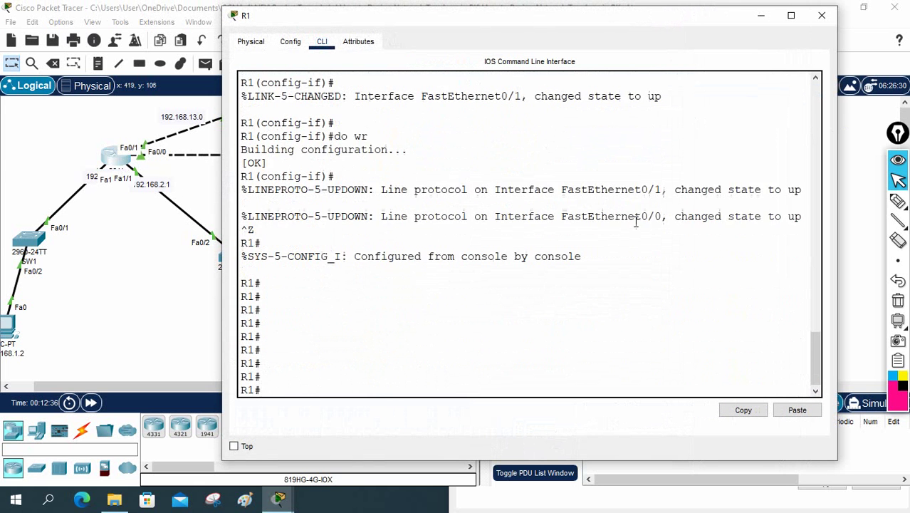
text(wr)
key(Return)
Step: Display R1's routing table with sh ip route, highlight its route entries for review, and close the router window
text(s)
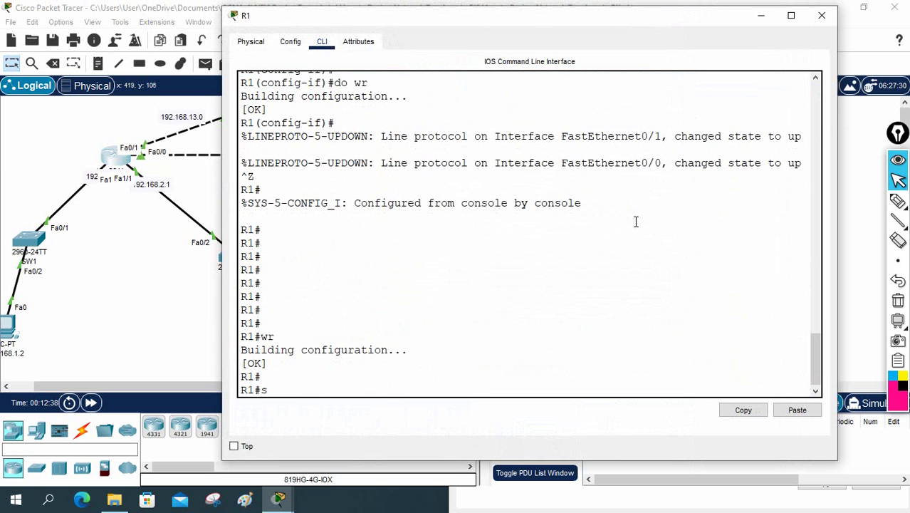
text(h ip rou)
key(Tab)
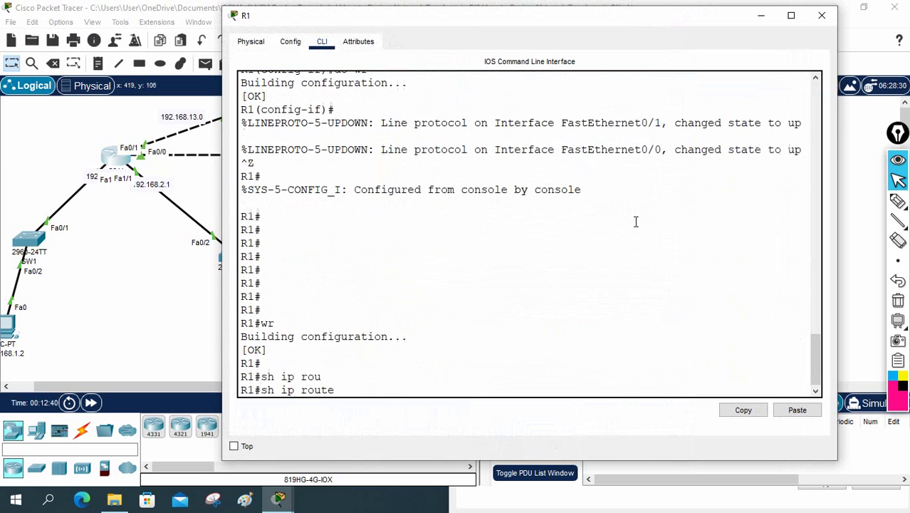
key(Return)
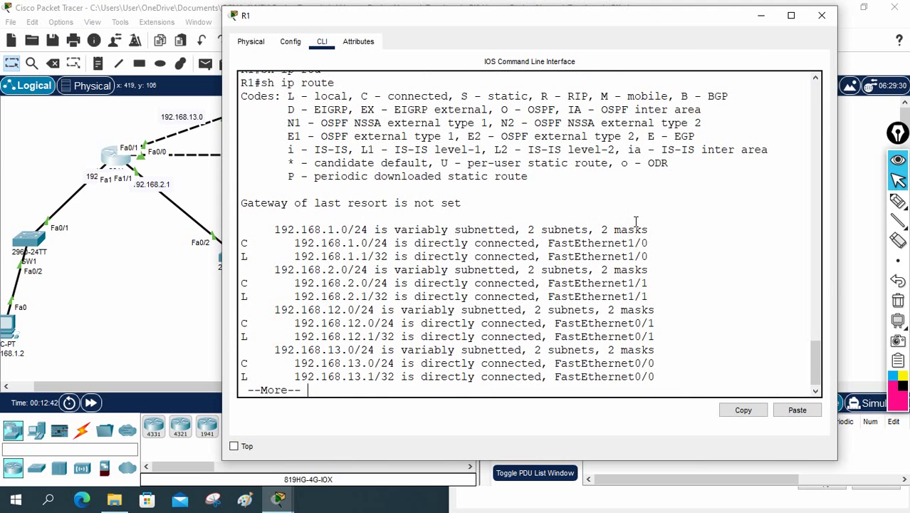
key(space)
key(Return)
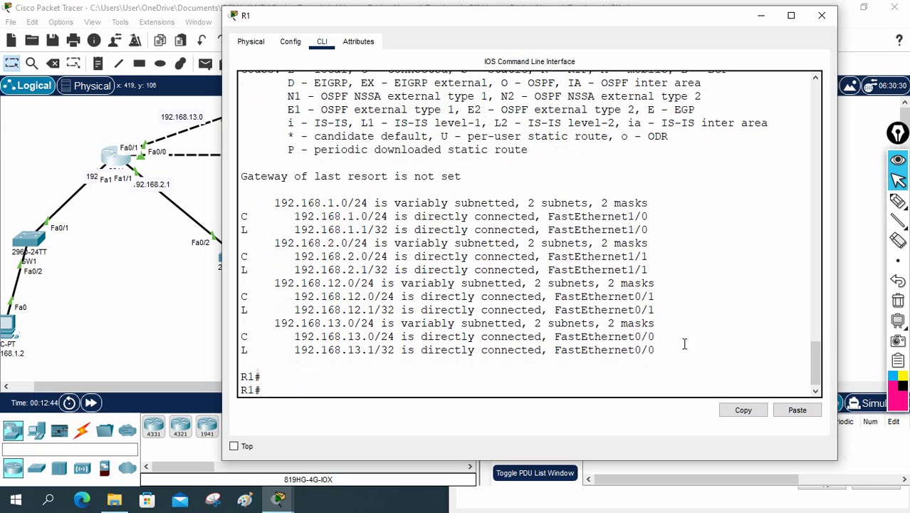
drag(673, 354, 233, 187)
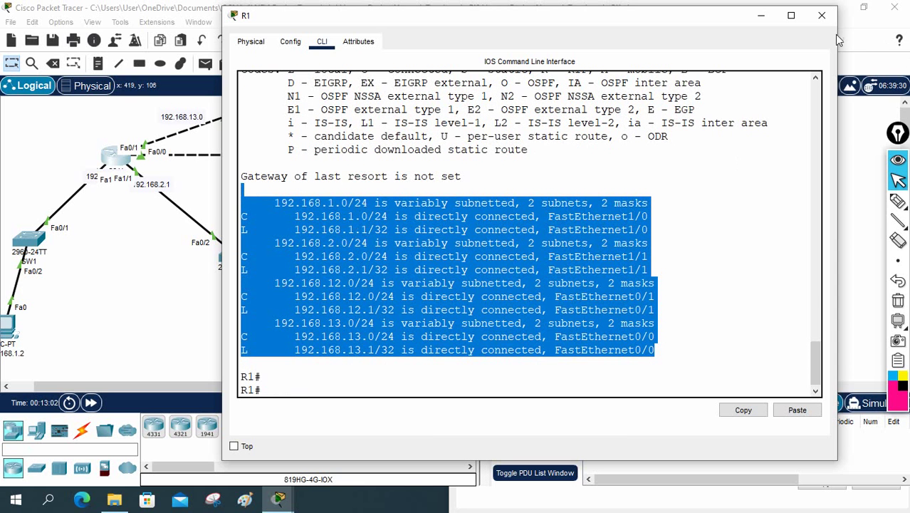
click(822, 15)
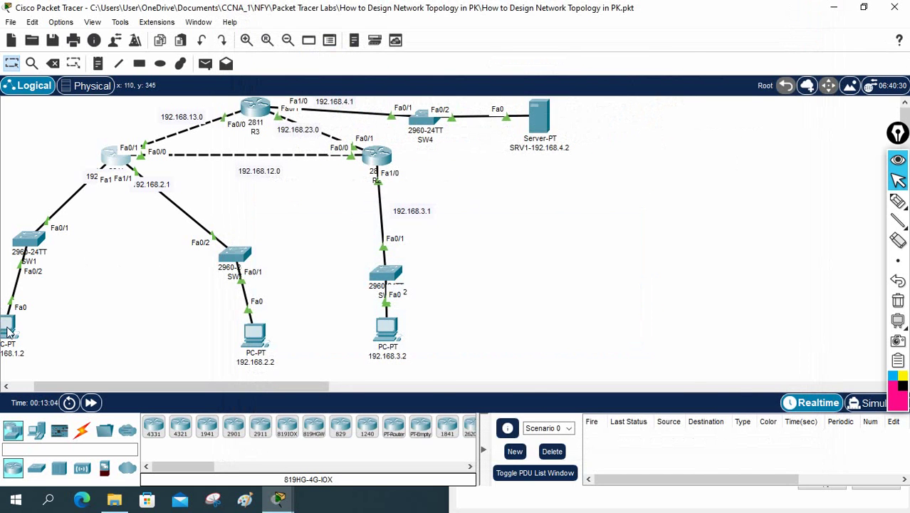
Step: Ping the server at 192.168.4.2 from the command prompt of the PC labelled 192.168.1.2, and minimize the PC window
click(7, 326)
click(535, 112)
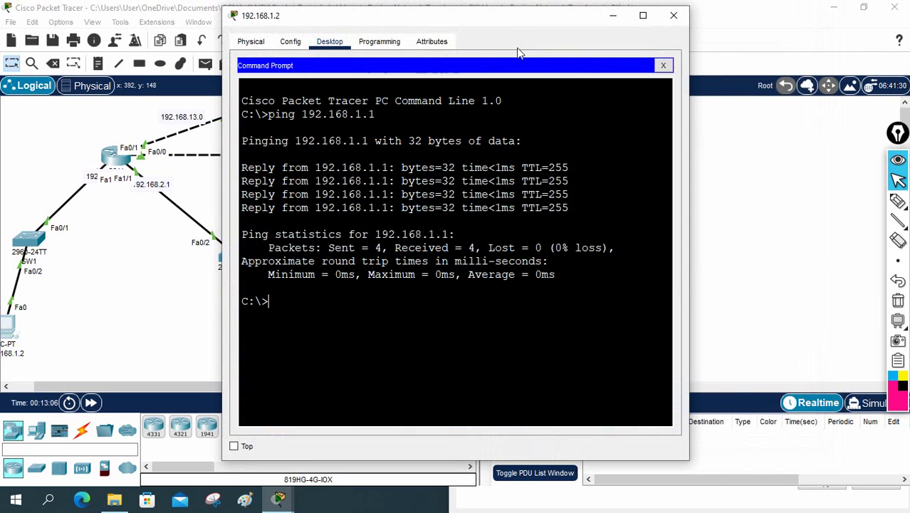
drag(514, 14, 617, 225)
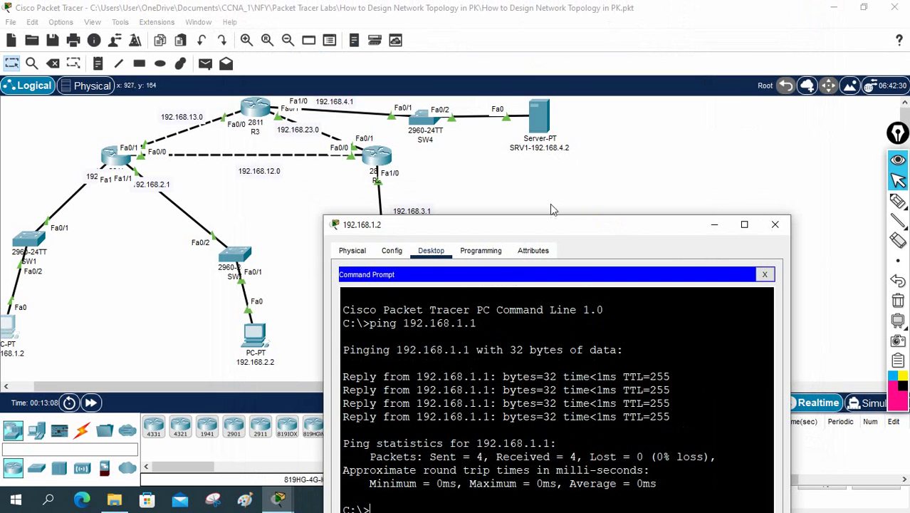
drag(559, 227, 601, 97)
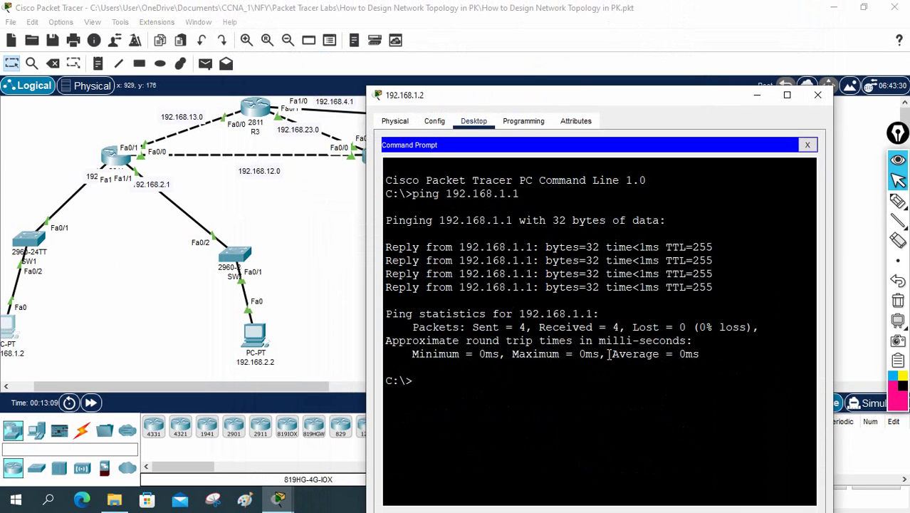
text(ping 19)
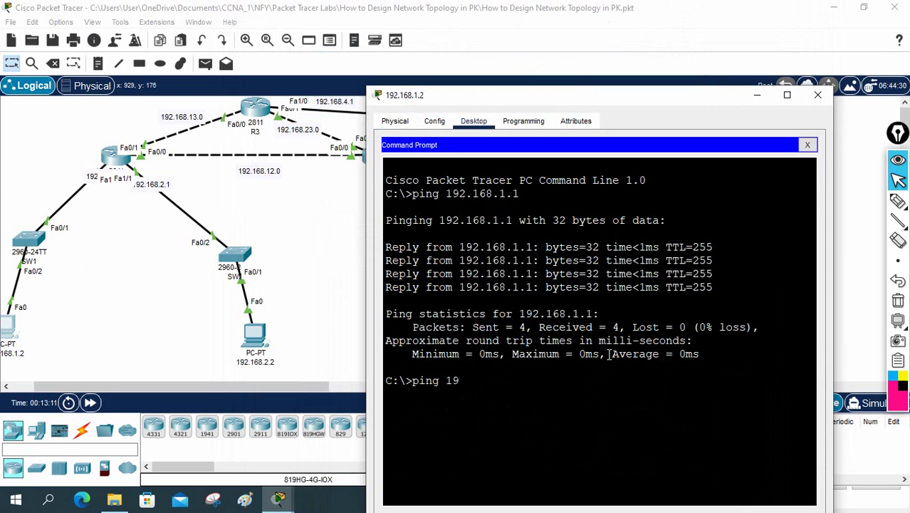
text(2.168.4.2)
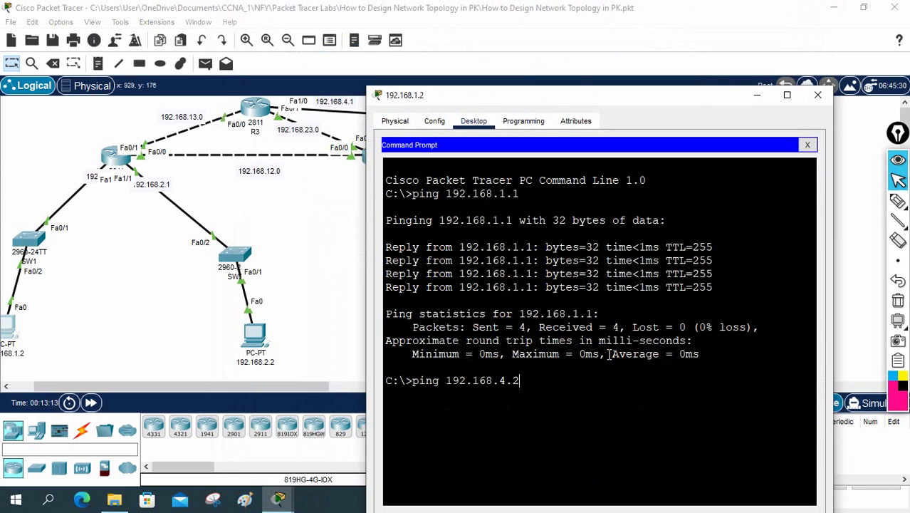
key(Return)
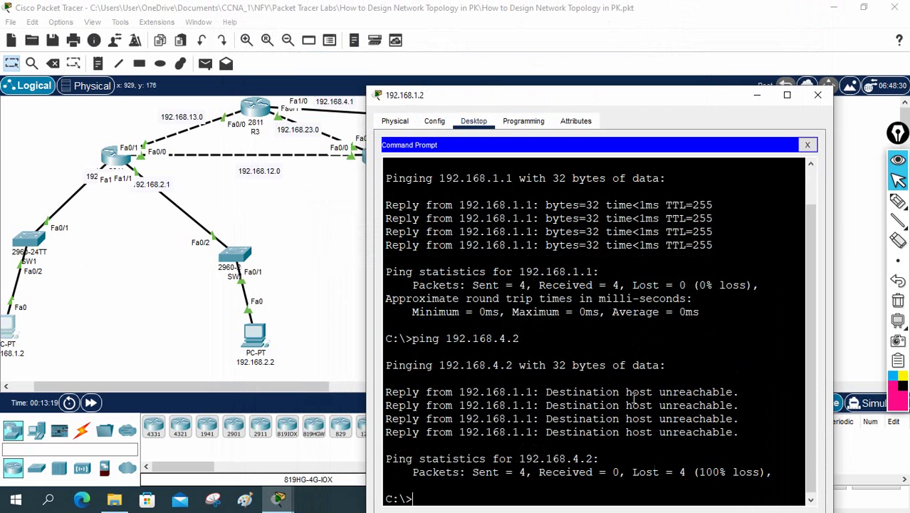
click(757, 96)
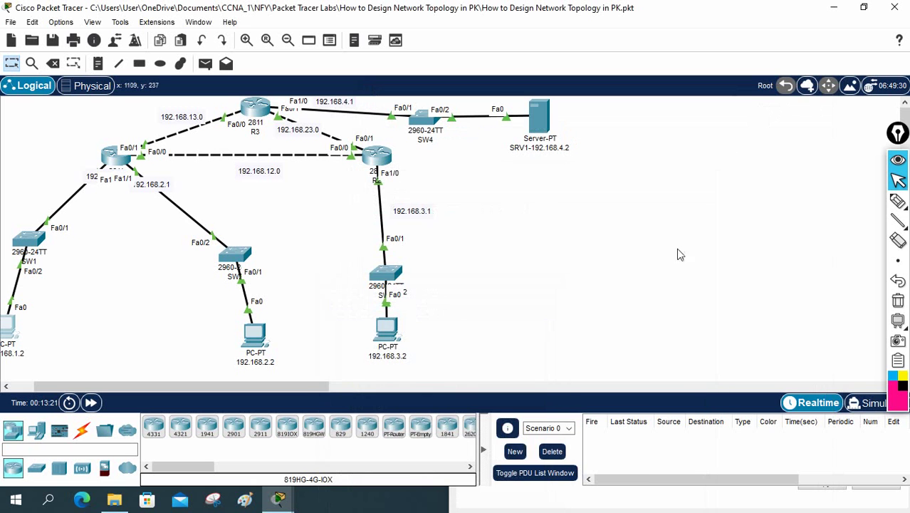